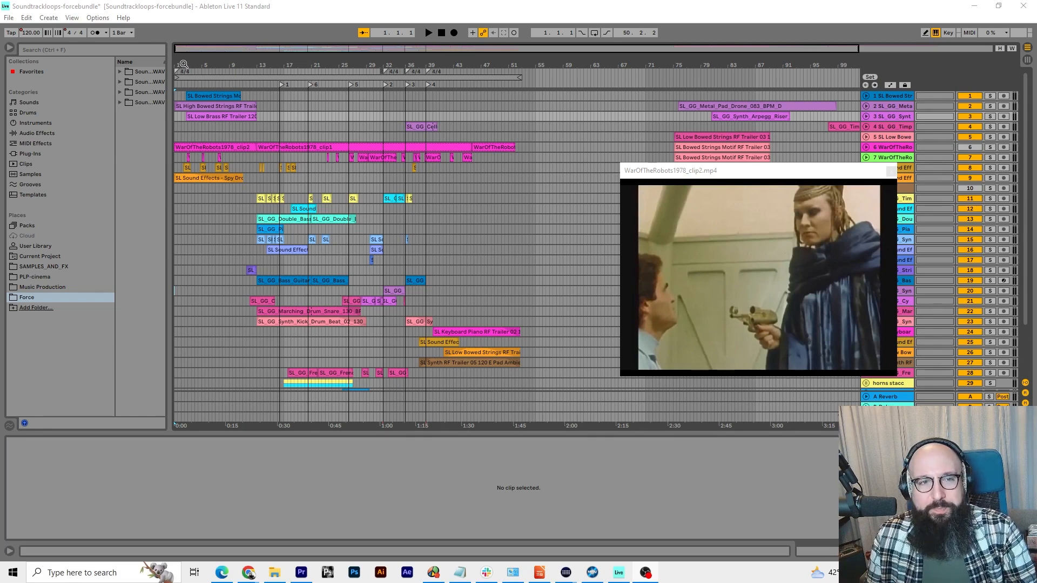
Play the arrangement from bar 1 and reposition the video preview so it no longer covers the upper tracks
left_click_drag(184, 65, 202, 64)
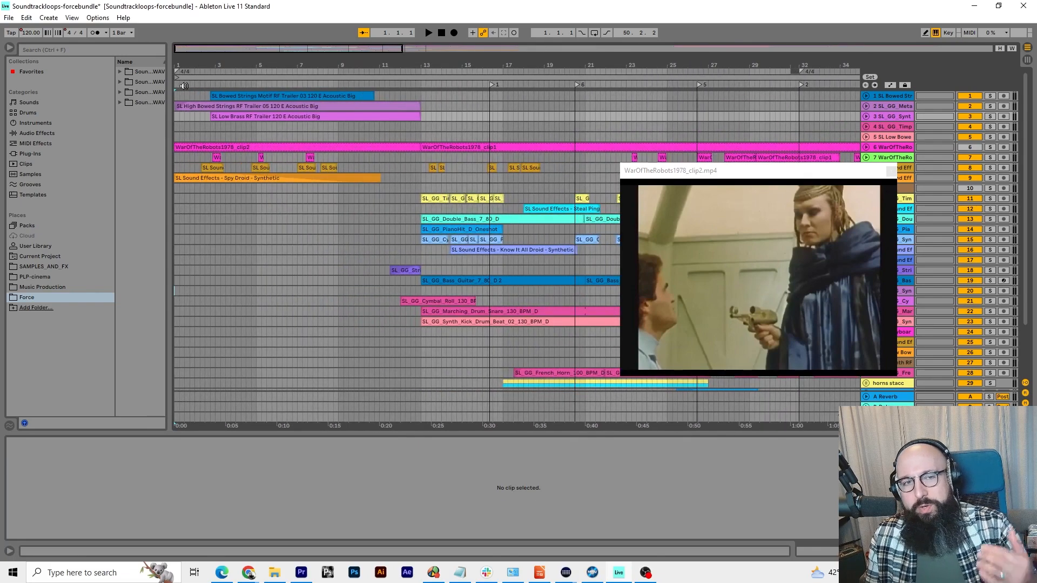
left_click(176, 83)
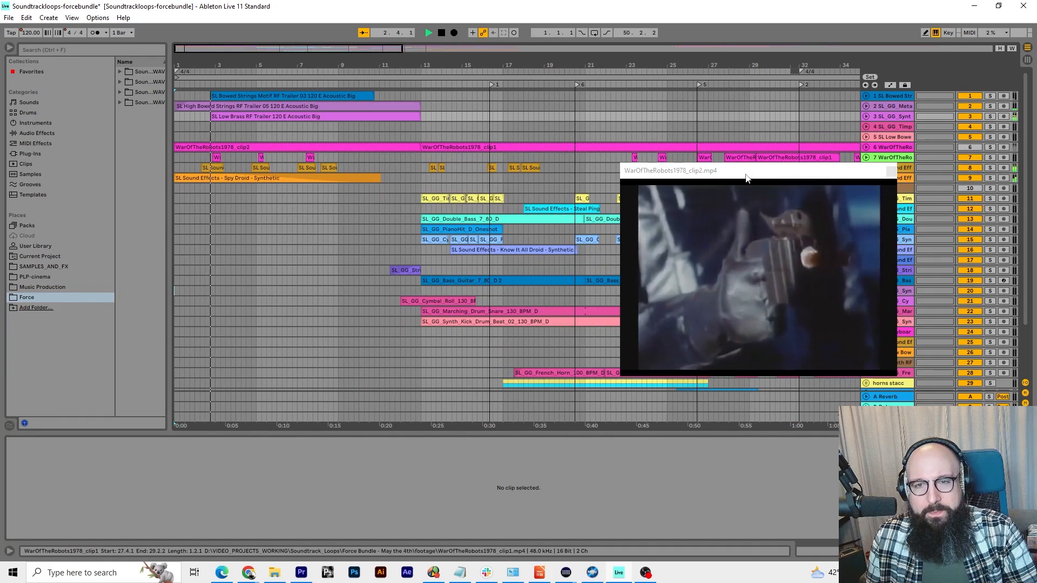
left_click_drag(746, 177, 755, 294)
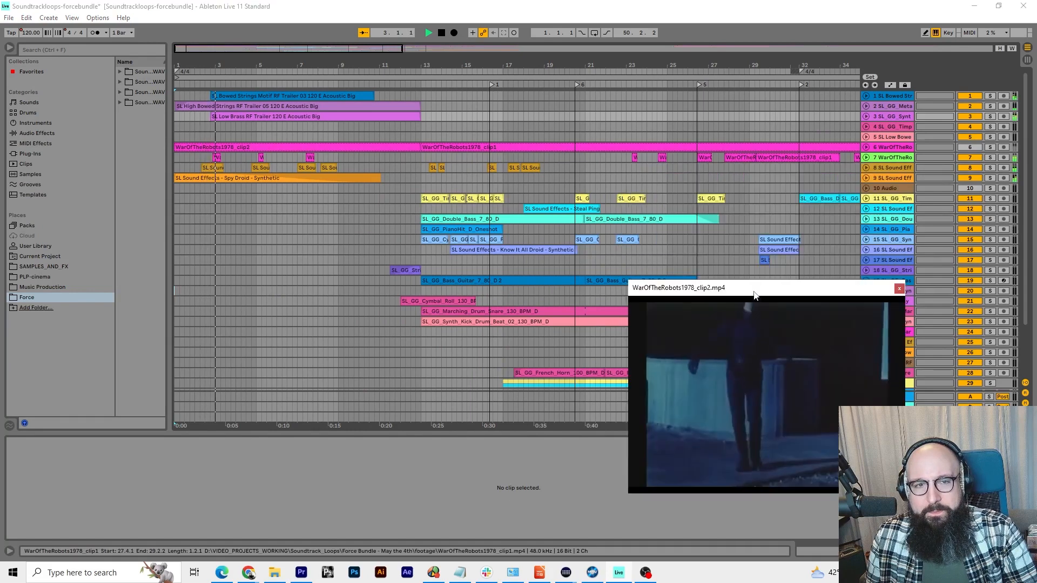
Solo track 9 with the Spy Droid sound effect, audition its clip from the start, and clear the solo
left_click(990, 178)
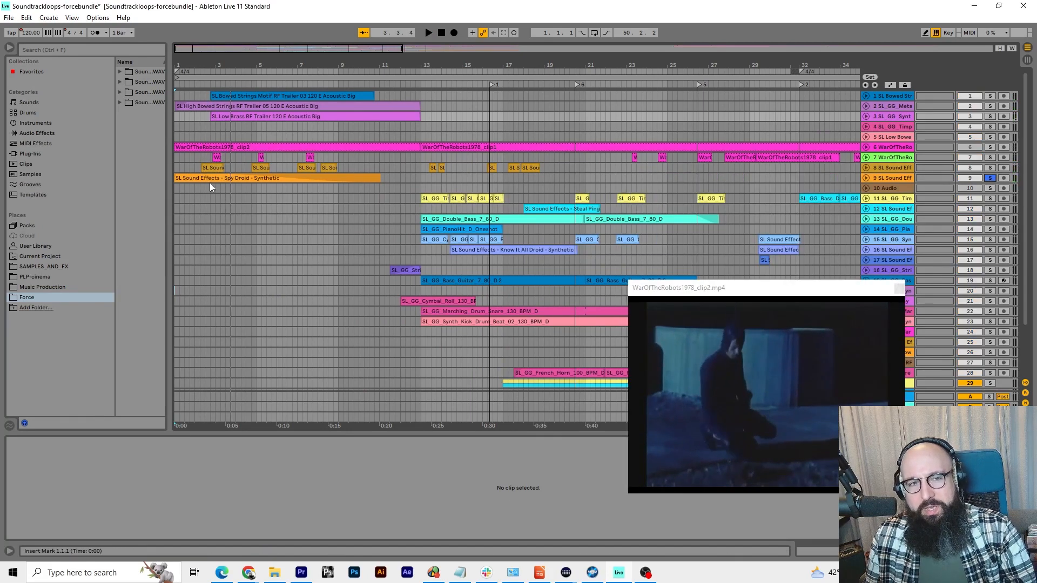
left_click(256, 178)
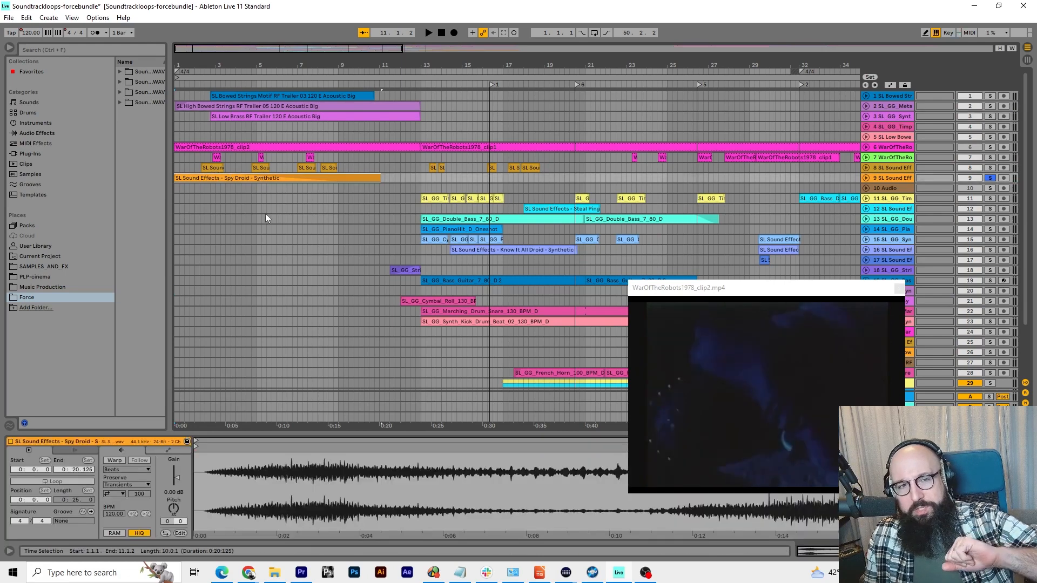
key("space")
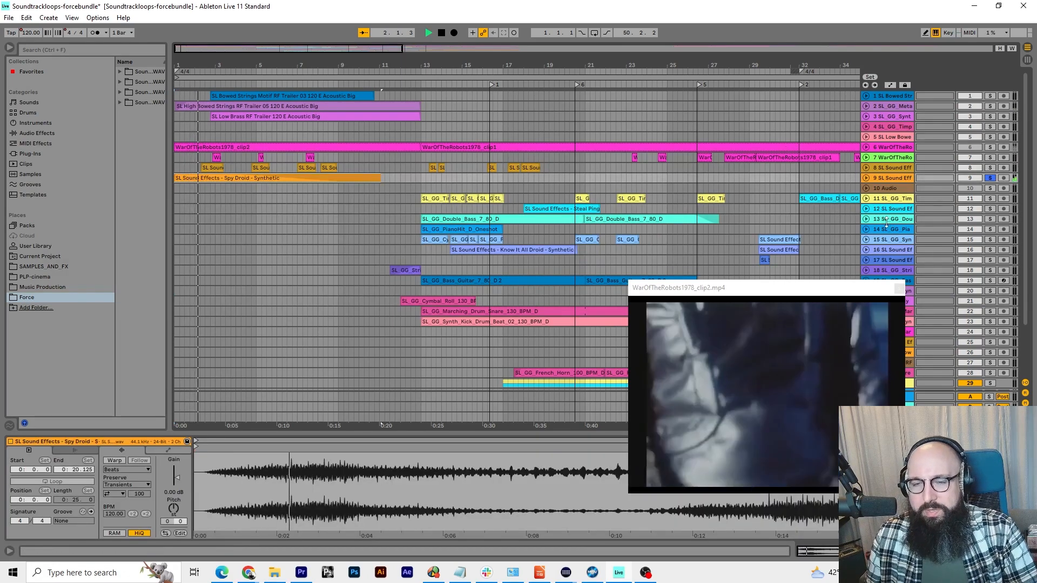
left_click(991, 177)
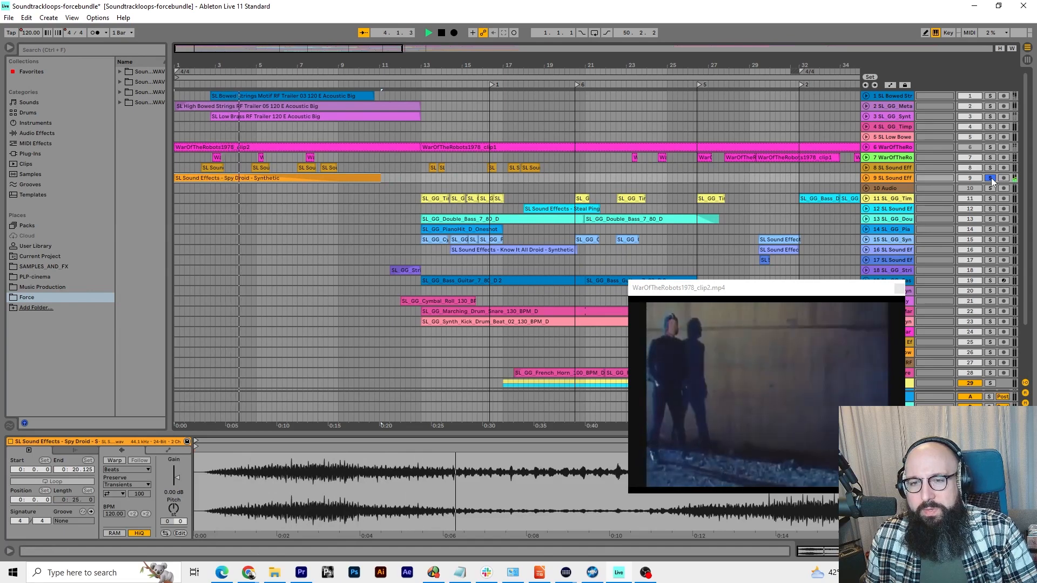
key("space")
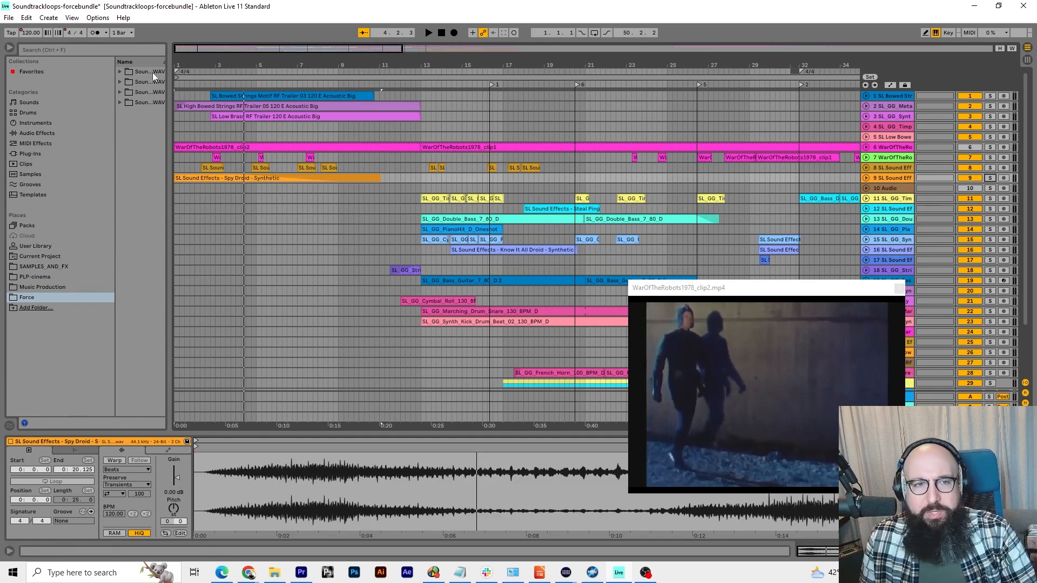
Listen to the full opening mix from bar 1 and again from about bar 3
left_click(174, 82)
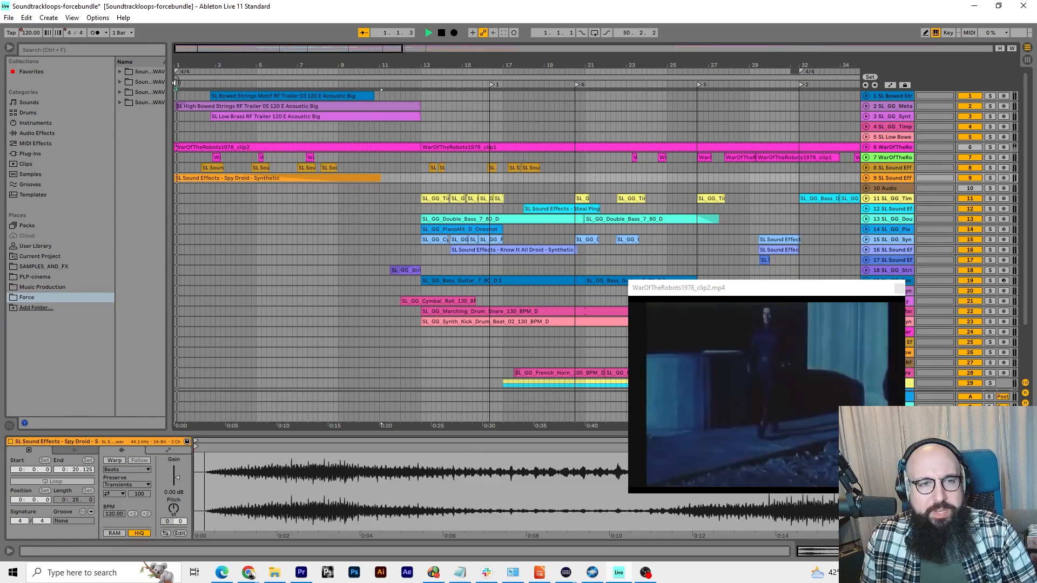
left_click(441, 33)
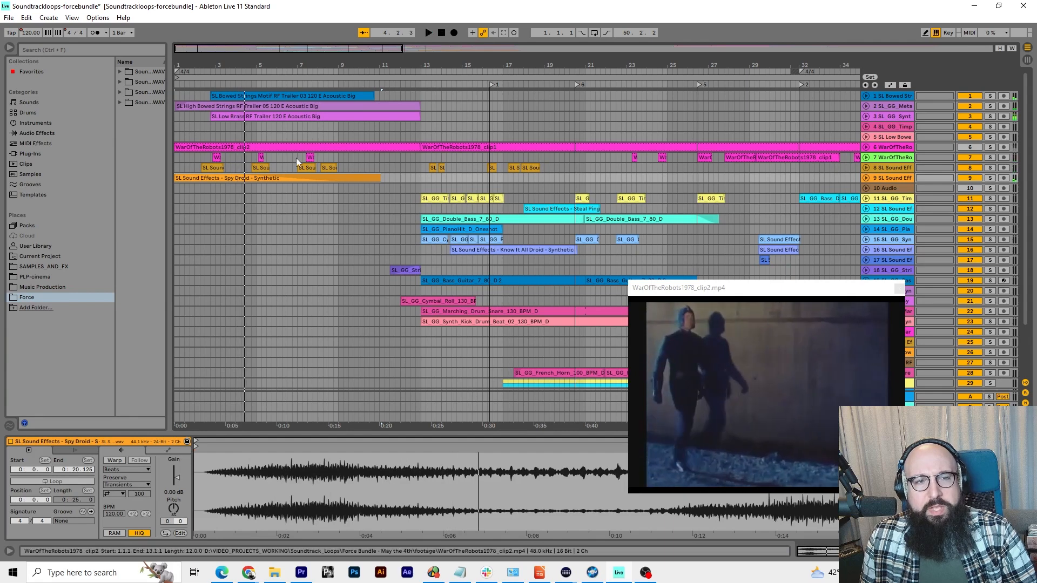
left_click(188, 175)
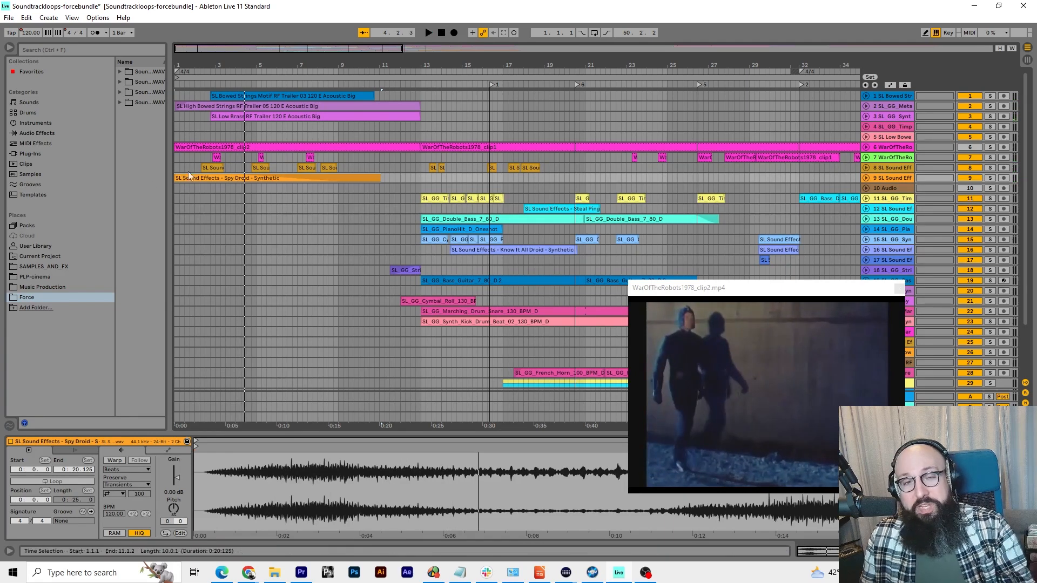
left_click(213, 83)
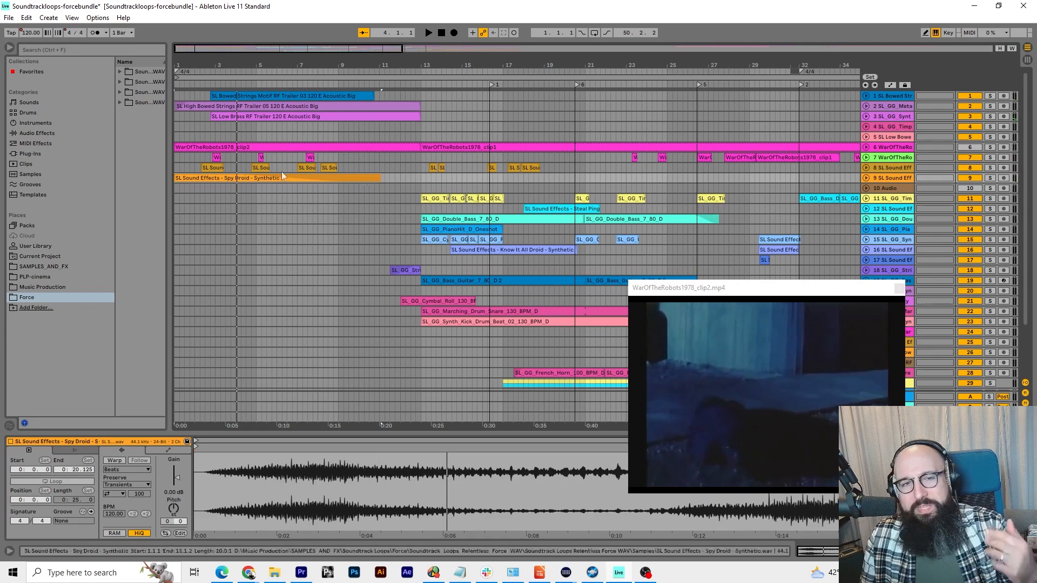
Unfold WarOfTheRobots tracks 6 and 7 to show their waveforms, and play the opening section
left_click(866, 157)
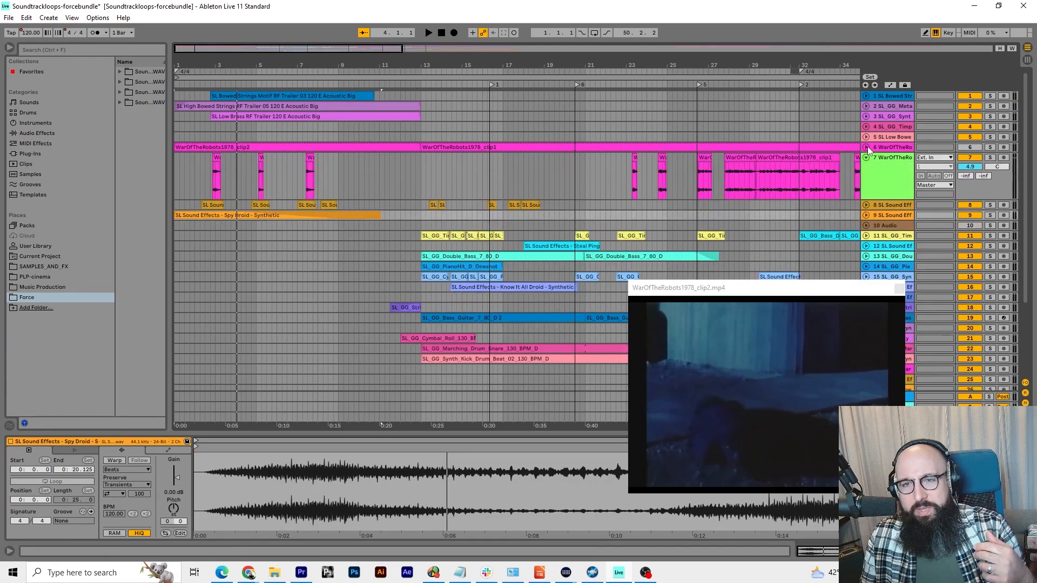
left_click(867, 147)
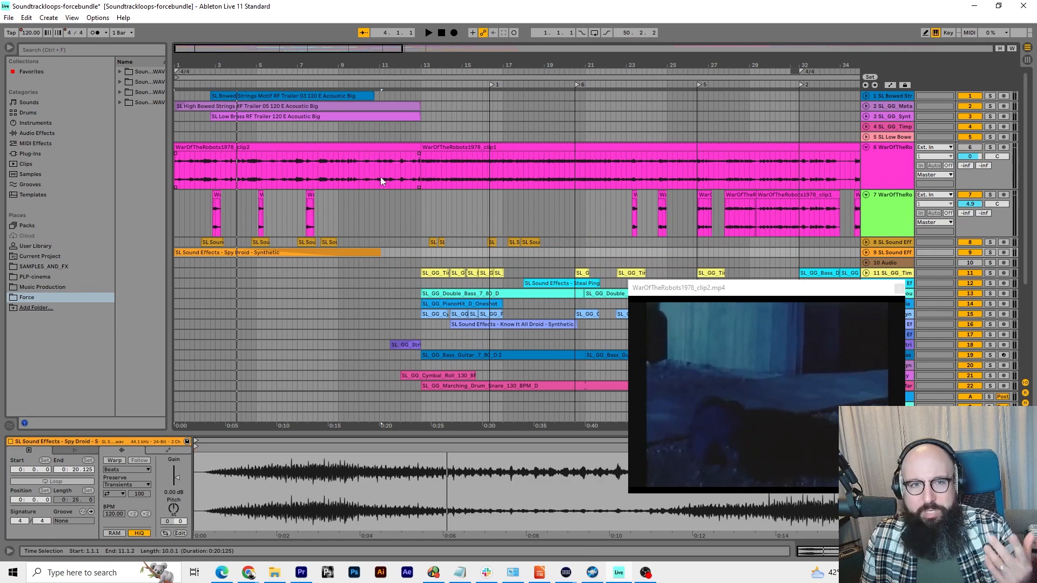
left_click(442, 199)
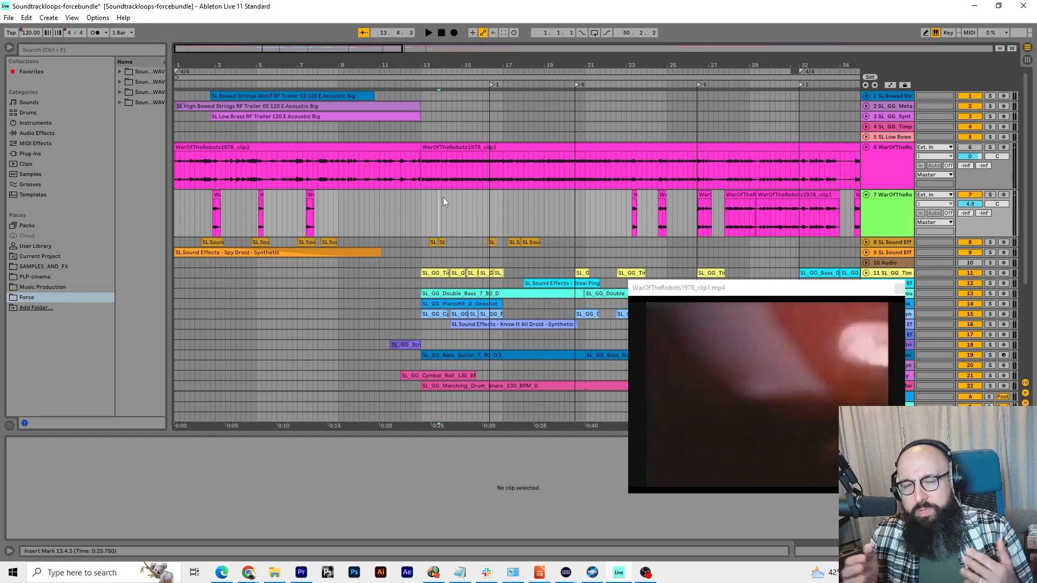
left_click(440, 33)
key("space")
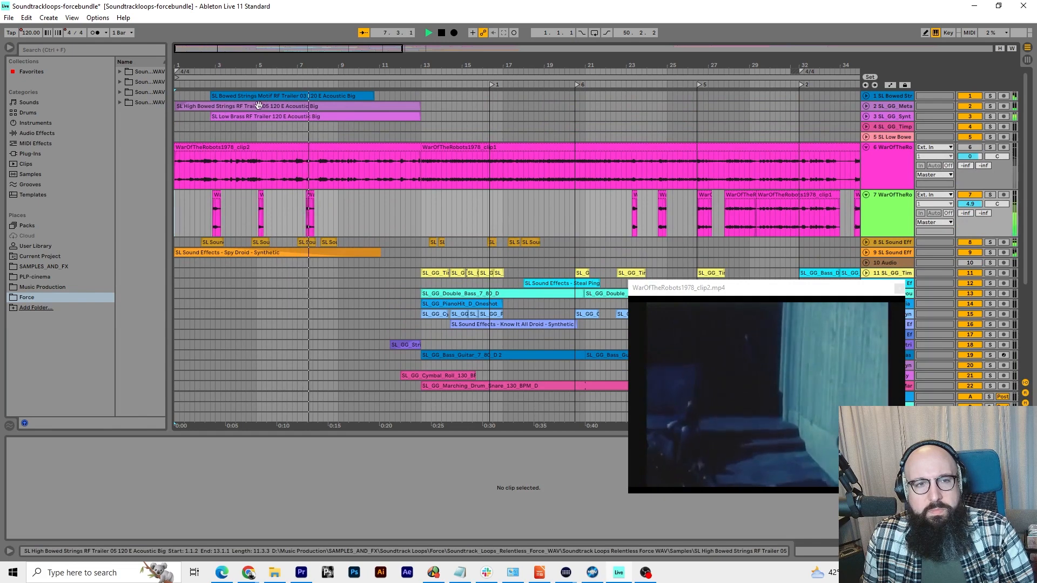
key("space")
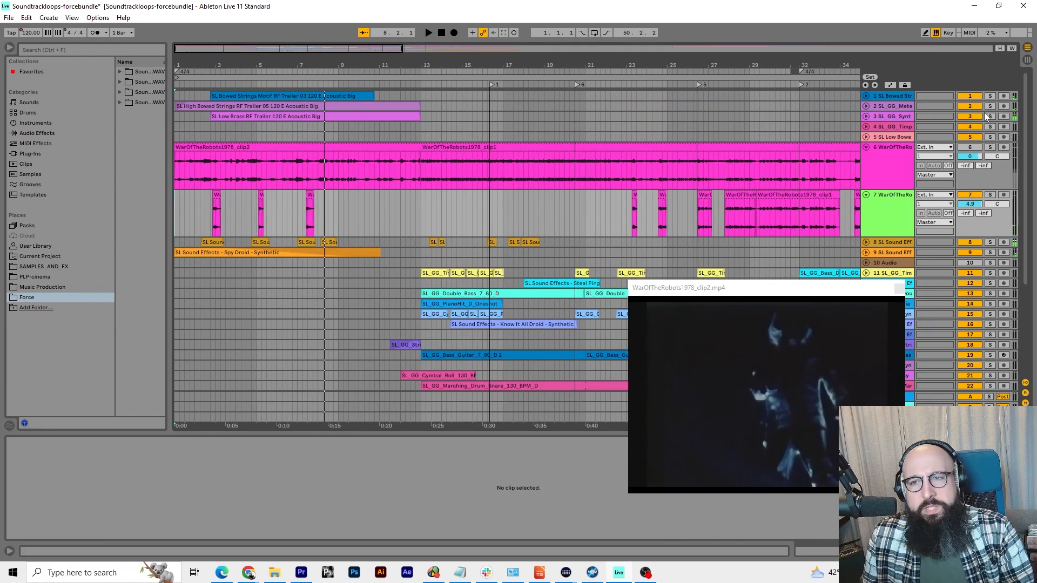
Solo and unfold tracks 1 to 3 holding the Bowed Strings Motif, High Bowed Strings and Low Brass clips
left_click(990, 116)
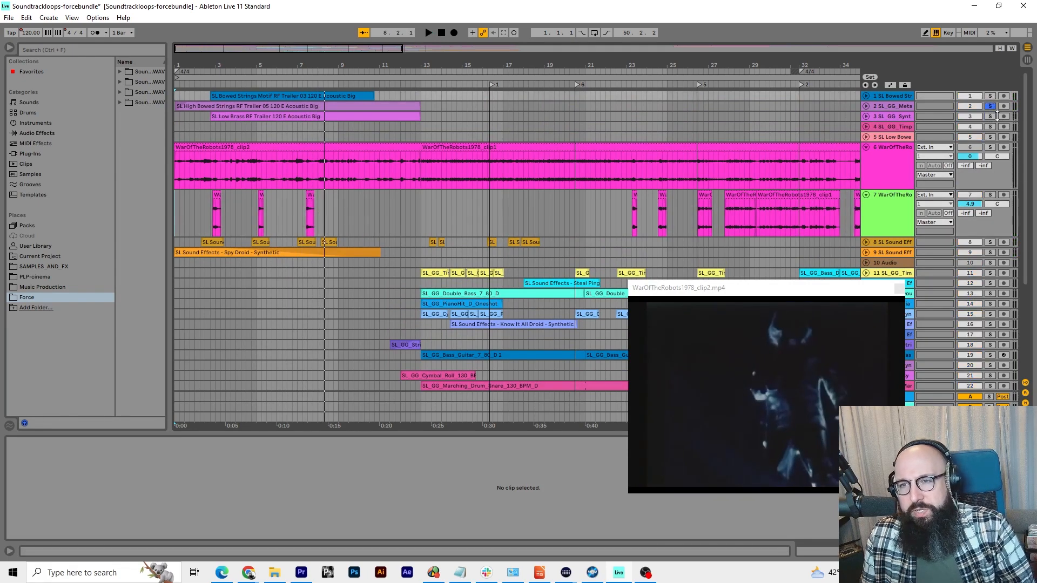
left_click(867, 116)
left_click(867, 106)
left_click(867, 96)
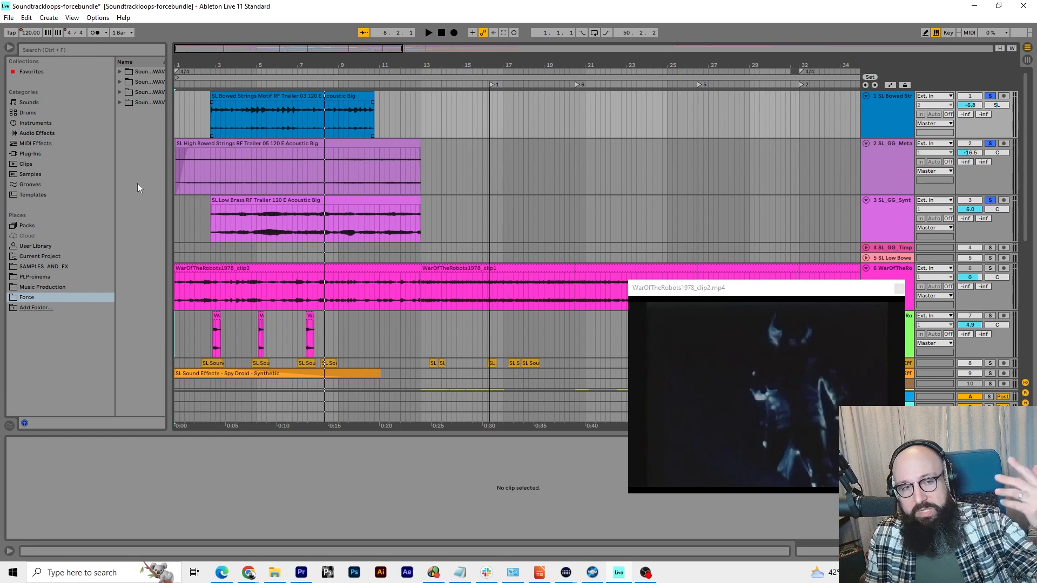
Widen the browser and look through the Galaxy Gunslinger and Relentless Force sample pack folders
left_click_drag(168, 160, 97, 160)
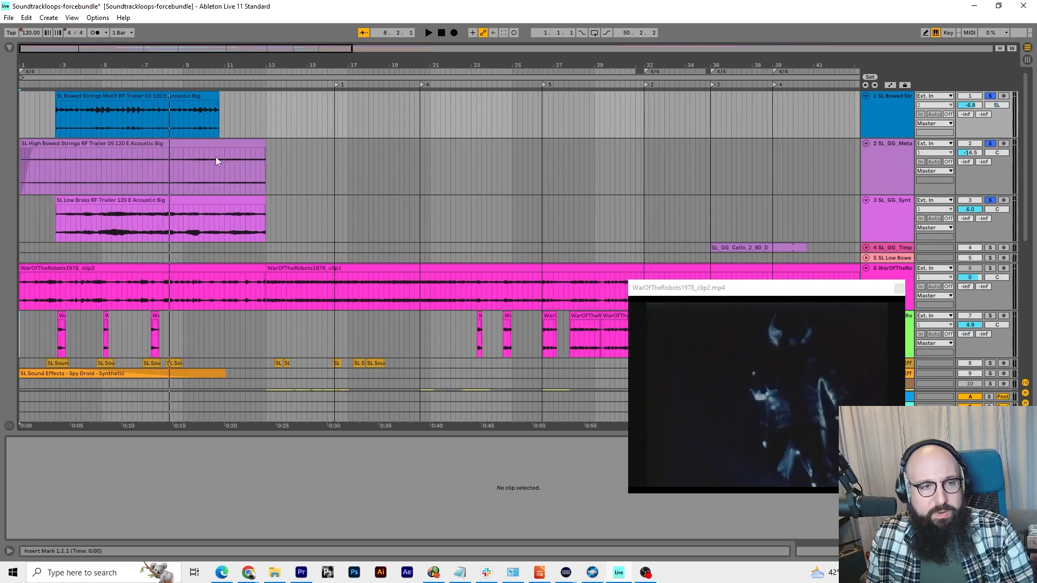
left_click(8, 49)
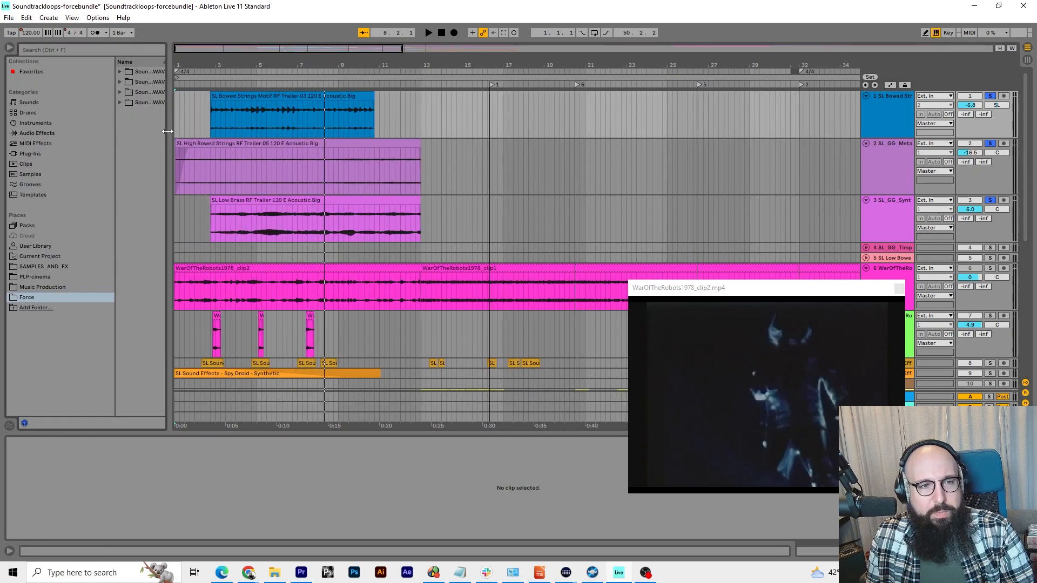
left_click_drag(168, 131, 352, 131)
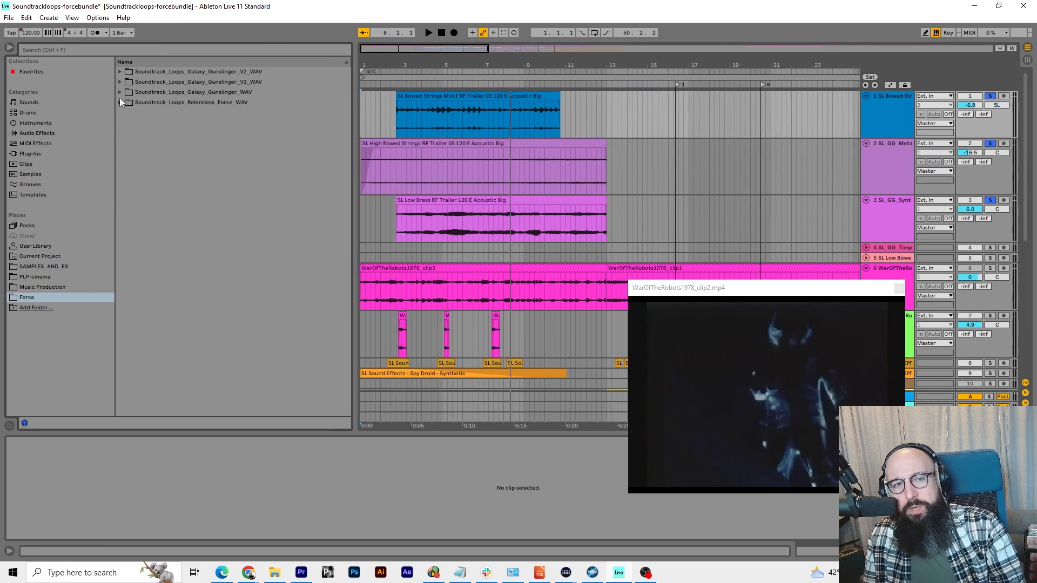
left_click(119, 72)
left_click(127, 81)
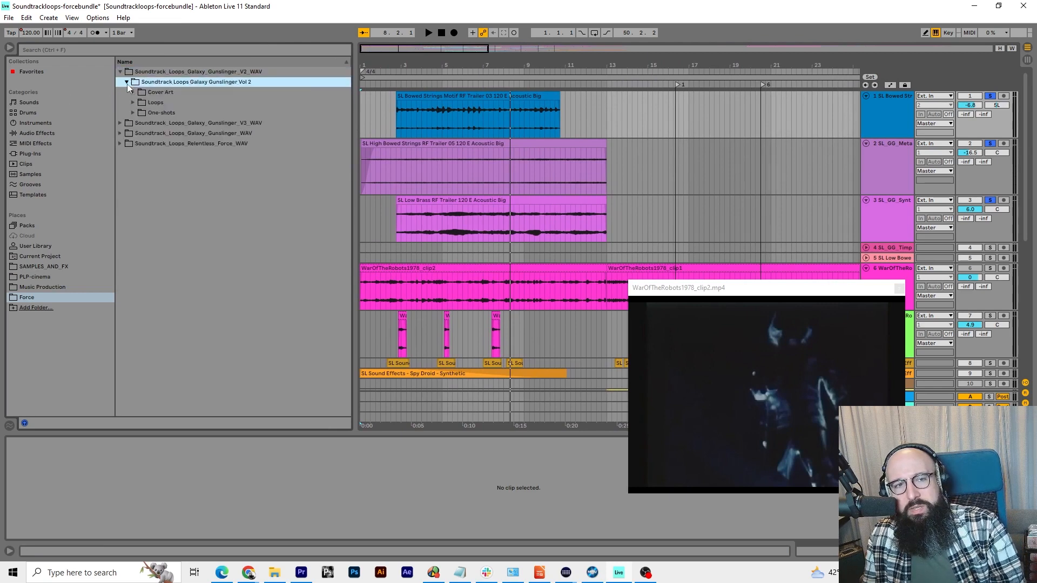
left_click(133, 102)
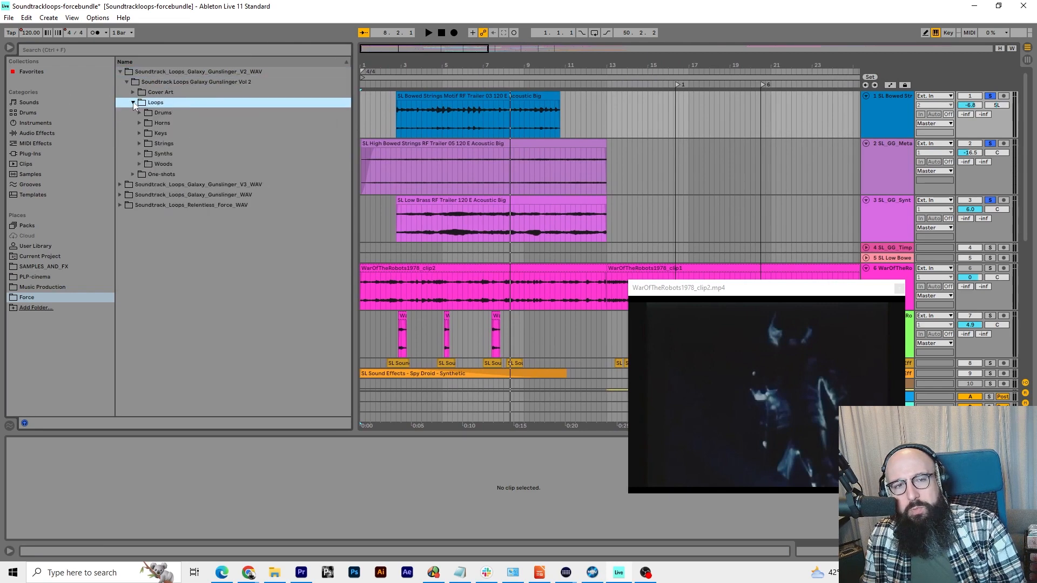
left_click(120, 185)
left_click(120, 103)
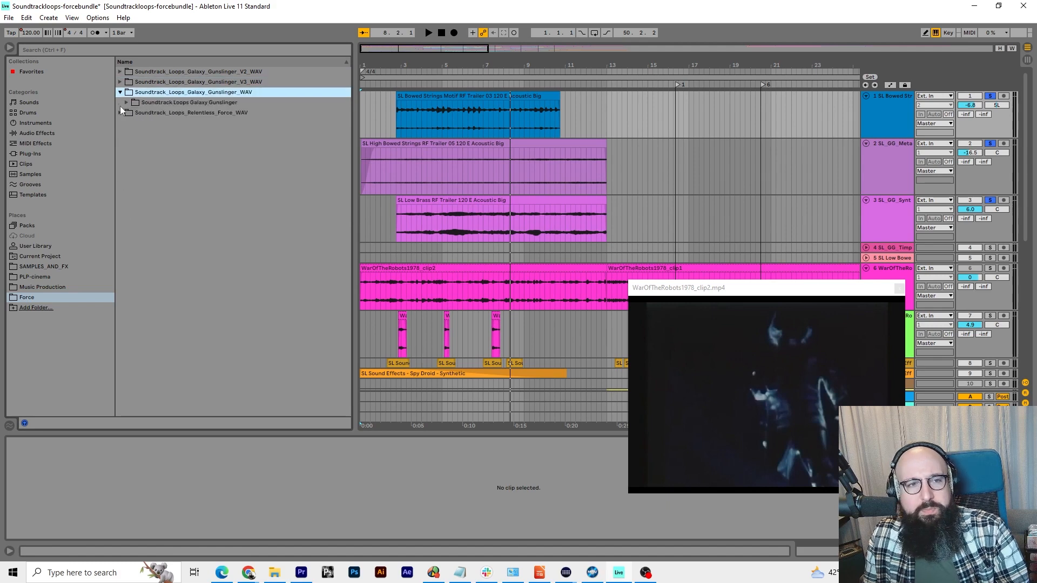
left_click(125, 112)
left_click(127, 123)
Audition tracks 1 to 3 together, move the video preview off the lower tracks, and play only the Bowed Strings Motif track from bar 3
key("space")
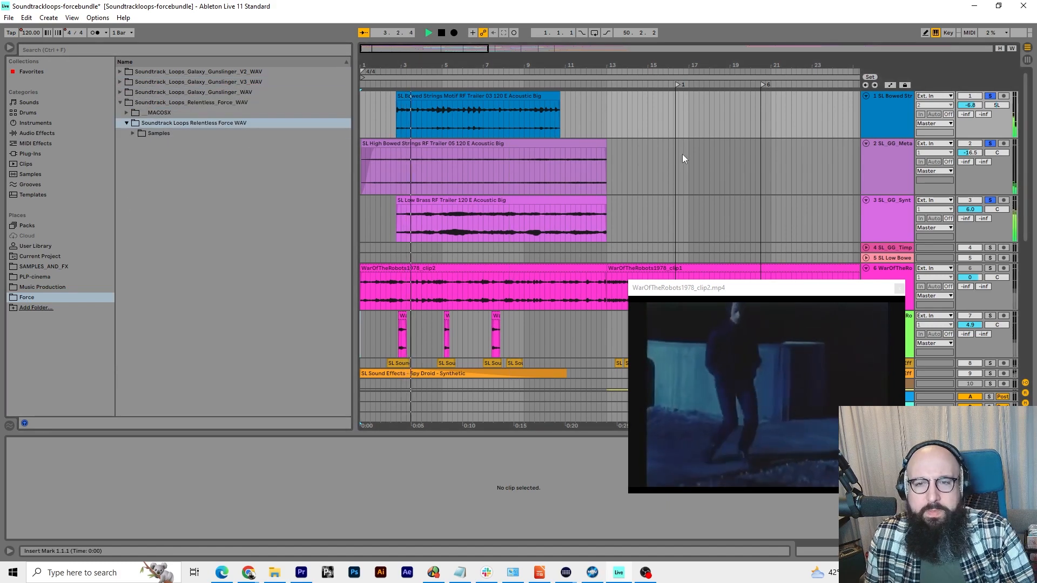
left_click_drag(738, 287, 770, 153)
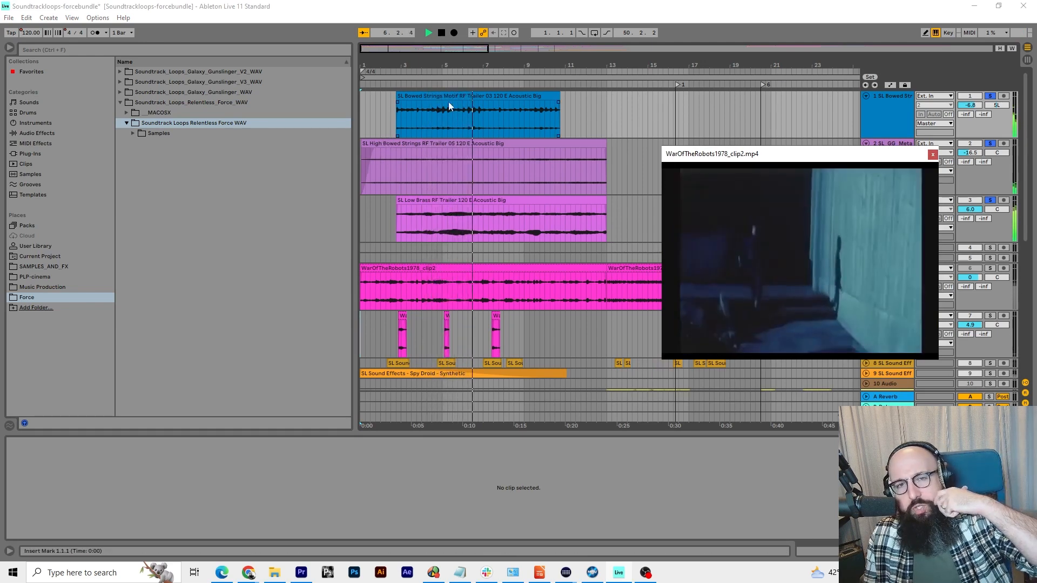
left_click(990, 97)
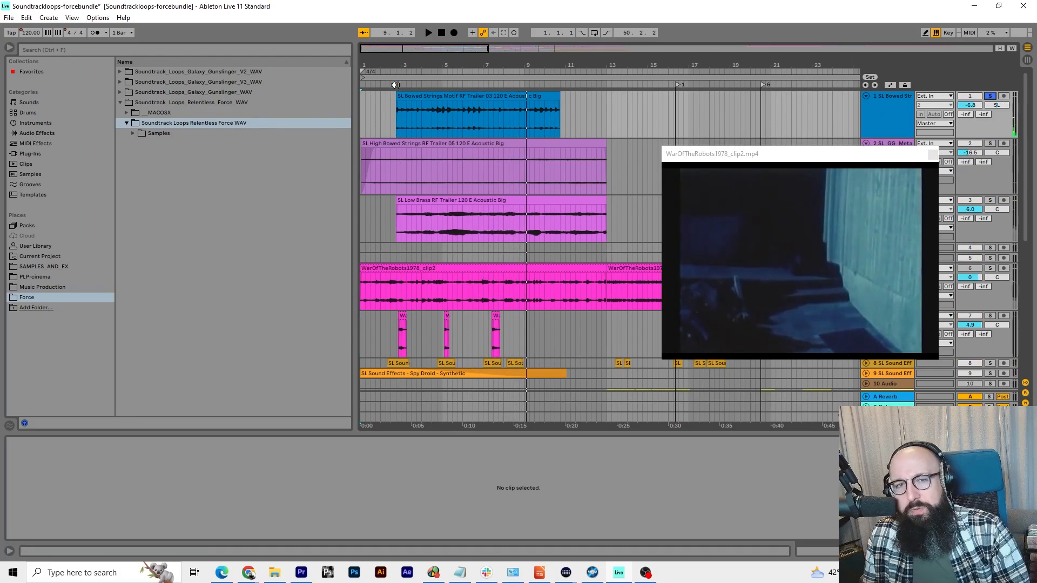
left_click(397, 84)
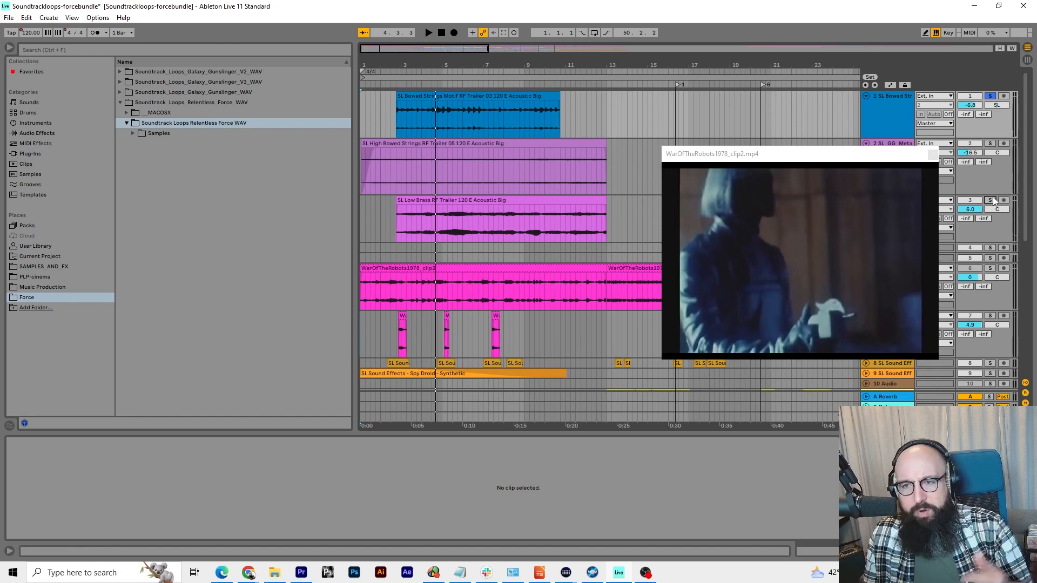
Audition the Low Brass track alone from bar 3, narrow the browser, and clear the solo
left_click(395, 85)
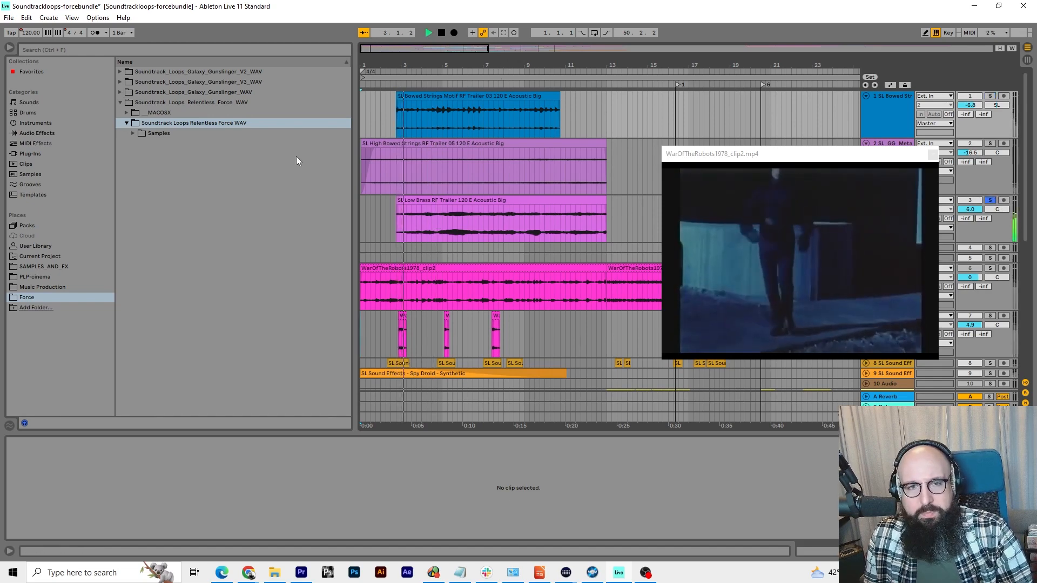
left_click_drag(355, 156, 178, 156)
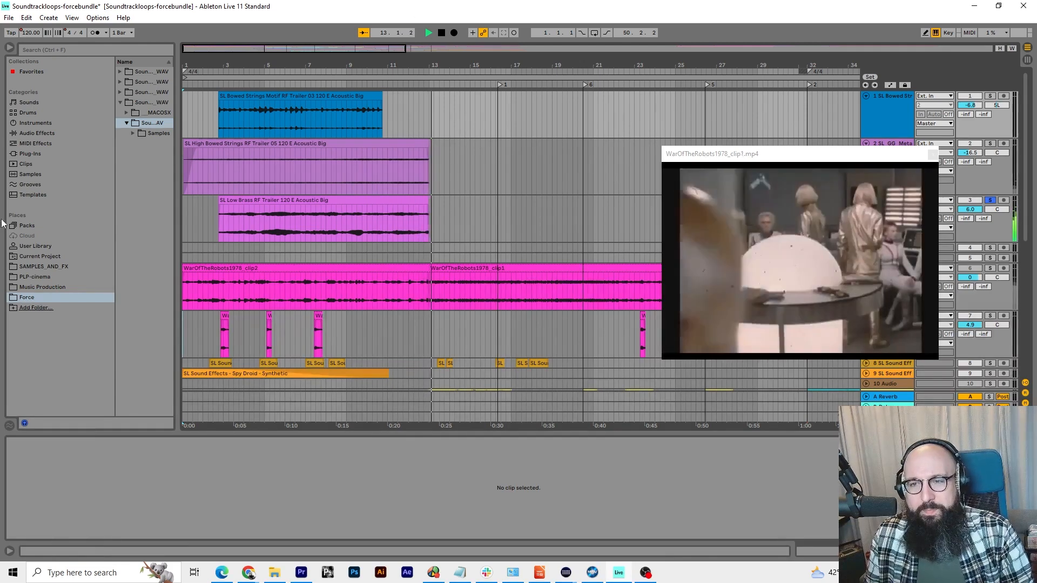
left_click(990, 200)
key("space")
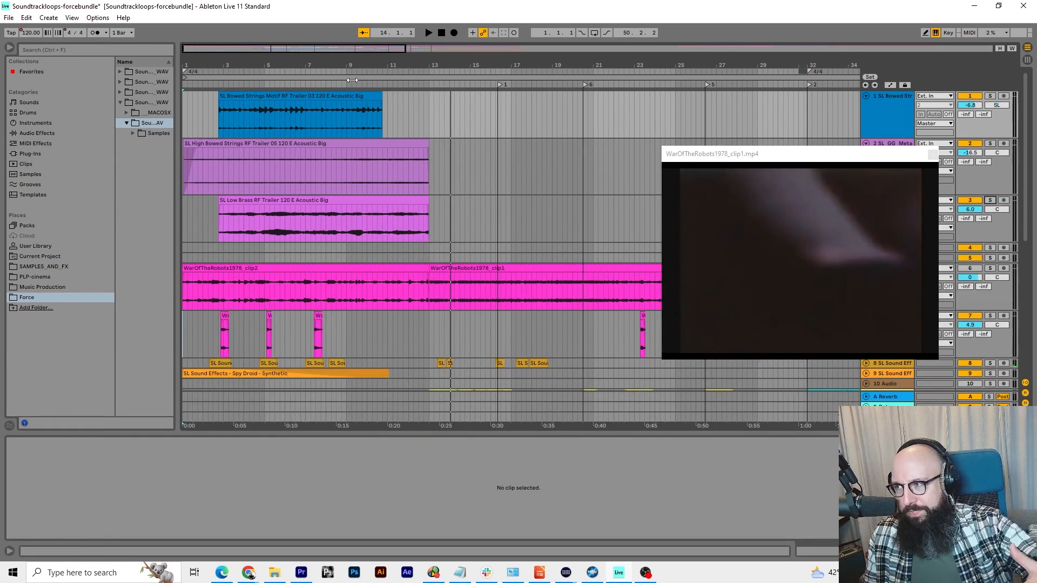
Play the full mix from about bar 9 into the second scene, and move the video preview clear of the lower tracks' headers and clips
left_click(360, 84)
scroll(427, 194, "down", 5)
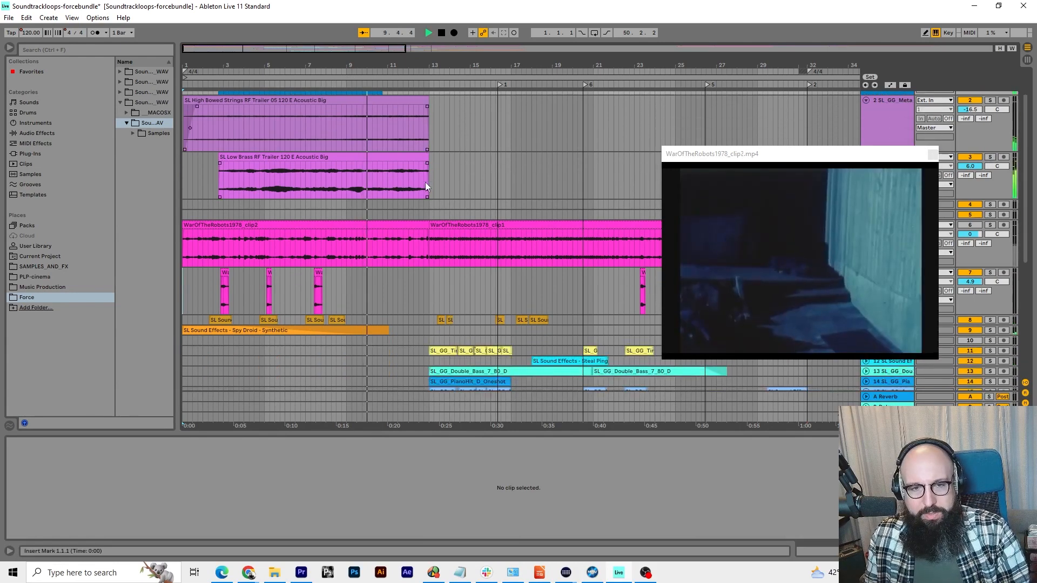
scroll(429, 204, "down", 3)
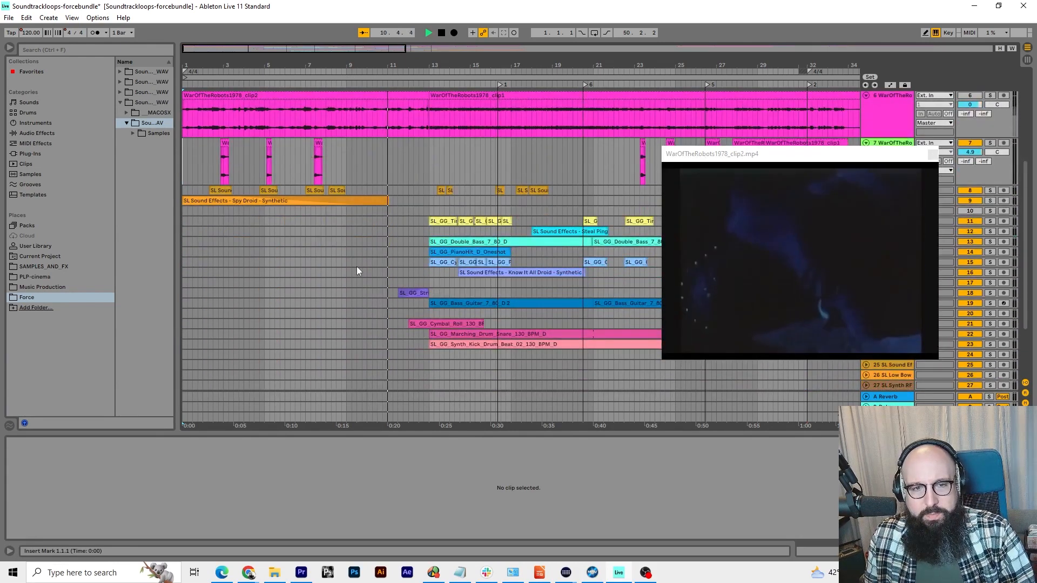
left_click_drag(797, 155, 329, 231)
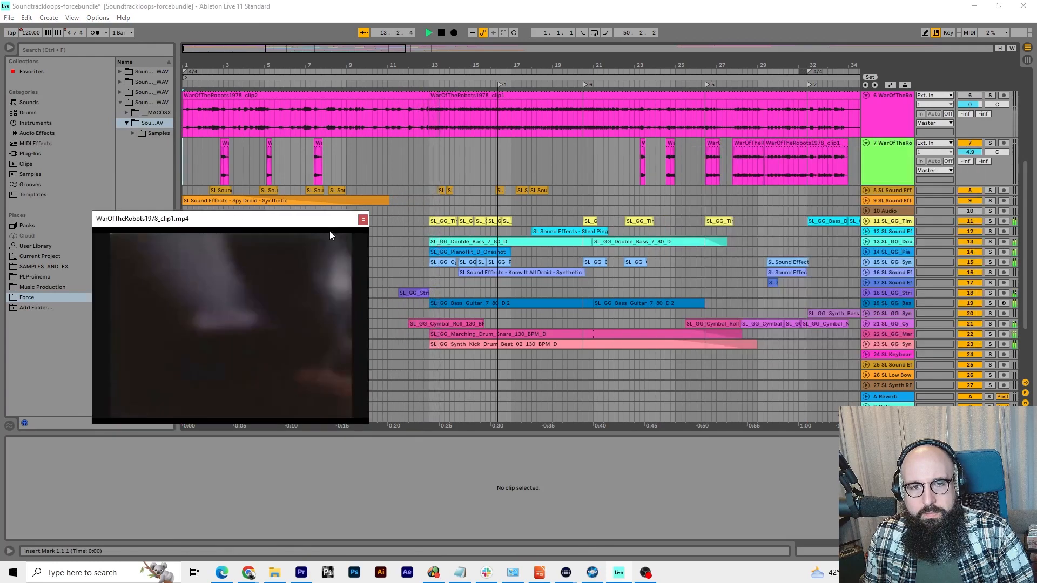
Unfold the String Riser track and audition it alone from about bar 12 into bar 13, with its clip zoomed in
left_click(866, 292)
key("space")
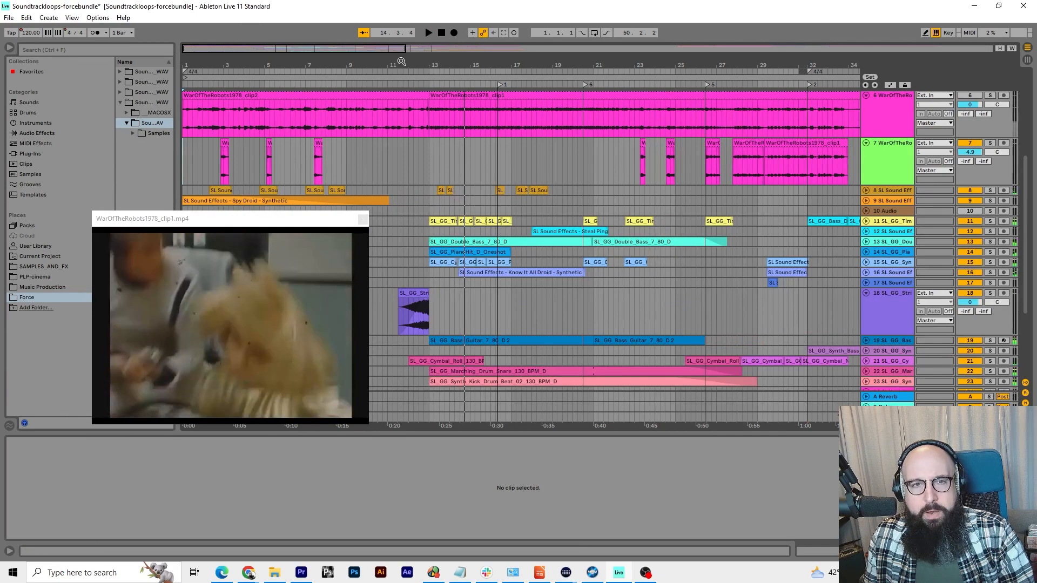
left_click_drag(401, 62, 401, 119)
scroll(412, 93, "down", 1)
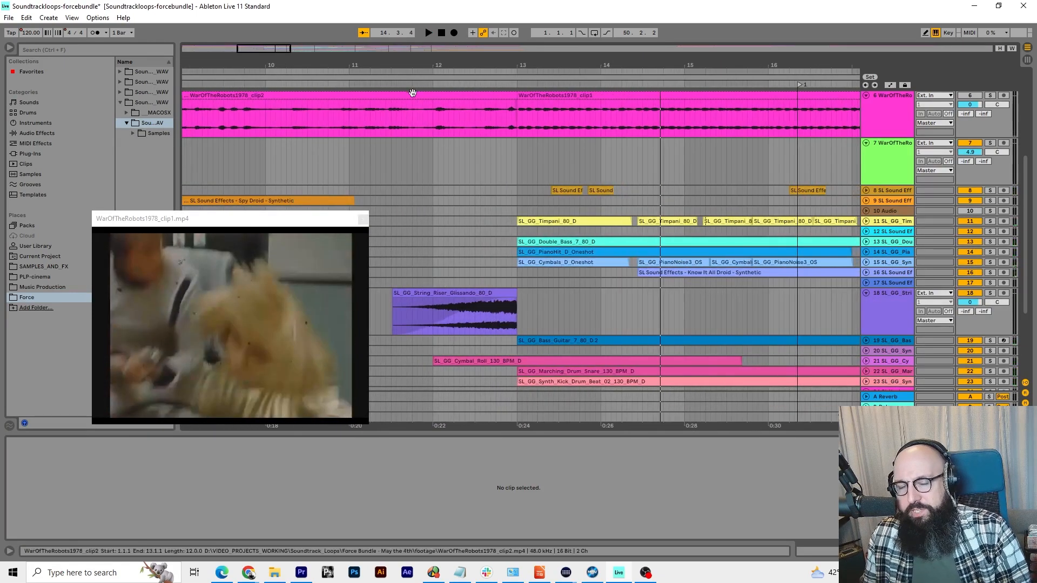
left_click(407, 85)
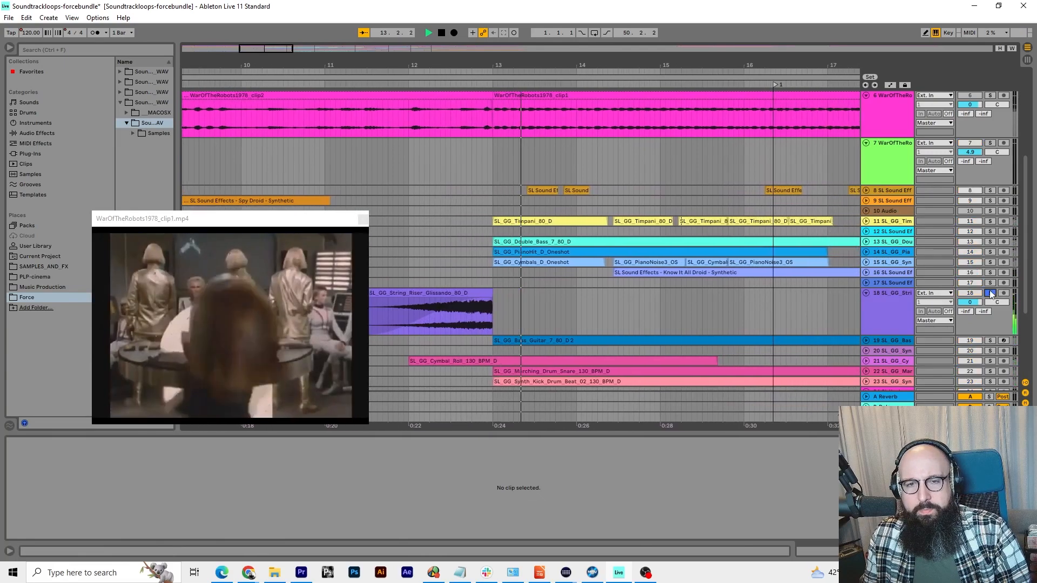
key("space")
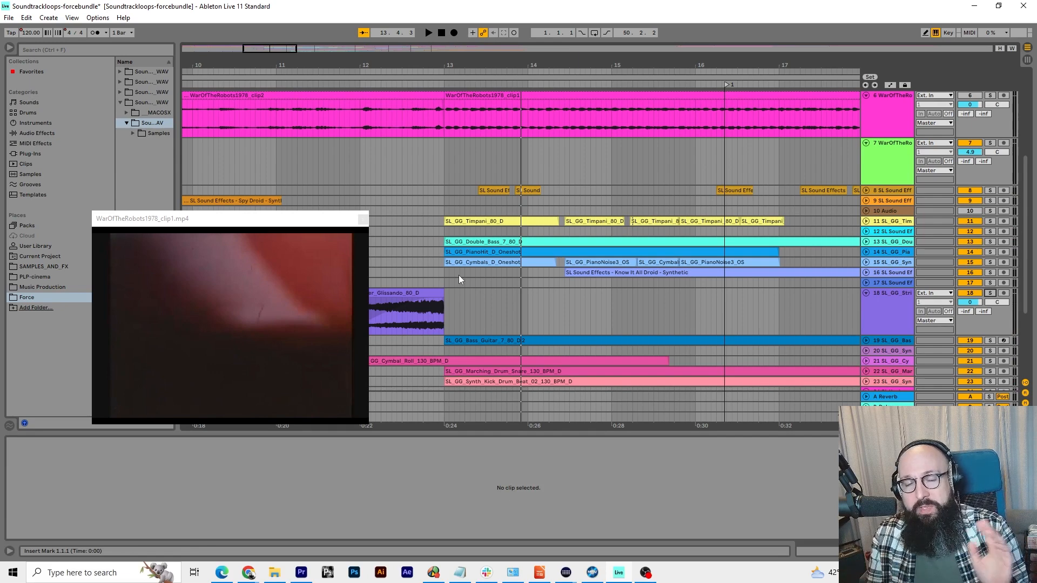
Play the full mix from about bar 12 to bar 17, keeping the video preview clear of the clips, and set the insert marker at 16.4.4
left_click_drag(251, 229, 241, 133)
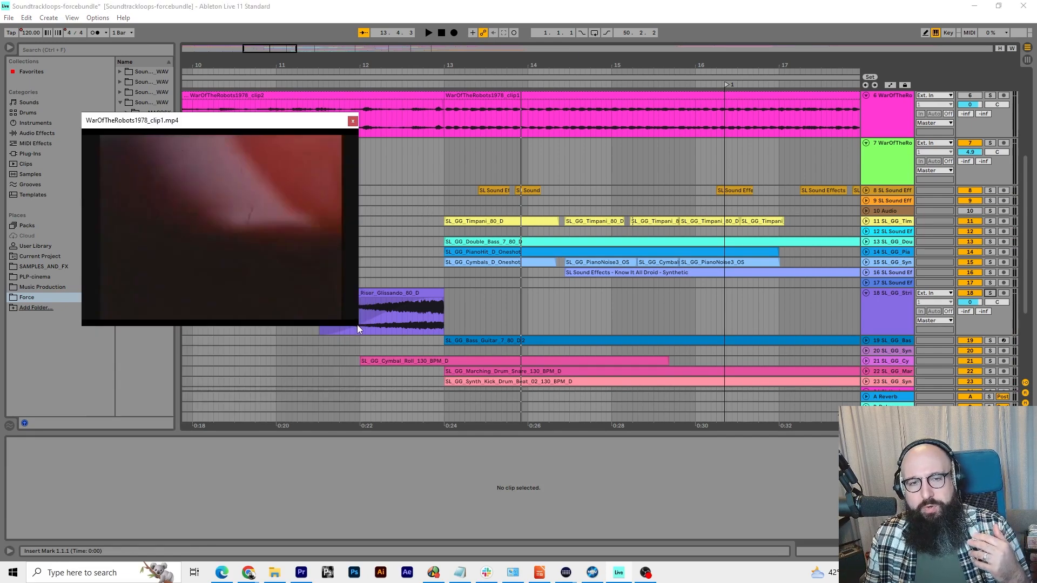
left_click(406, 74)
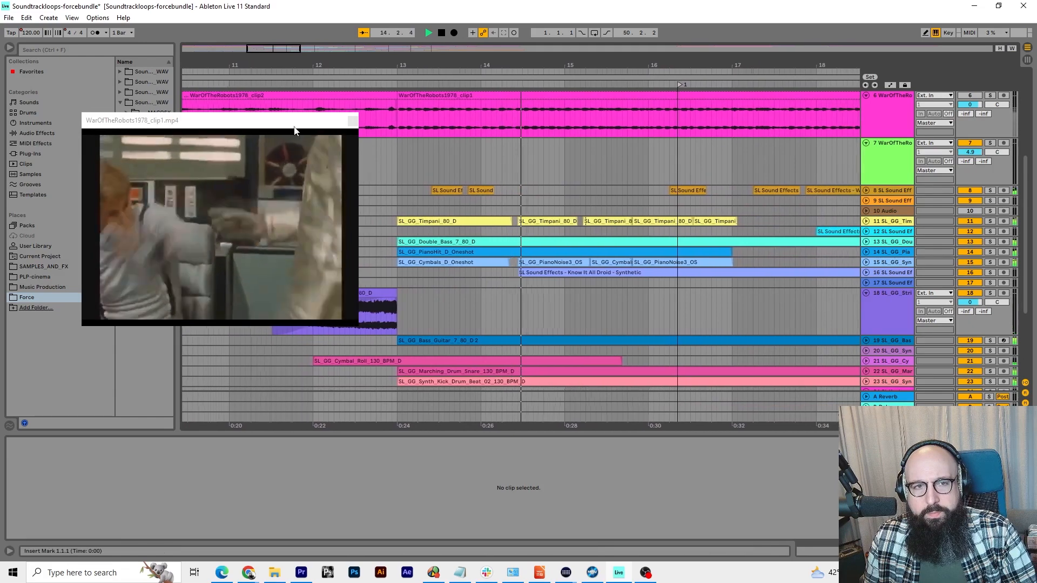
left_click_drag(297, 120, 243, 121)
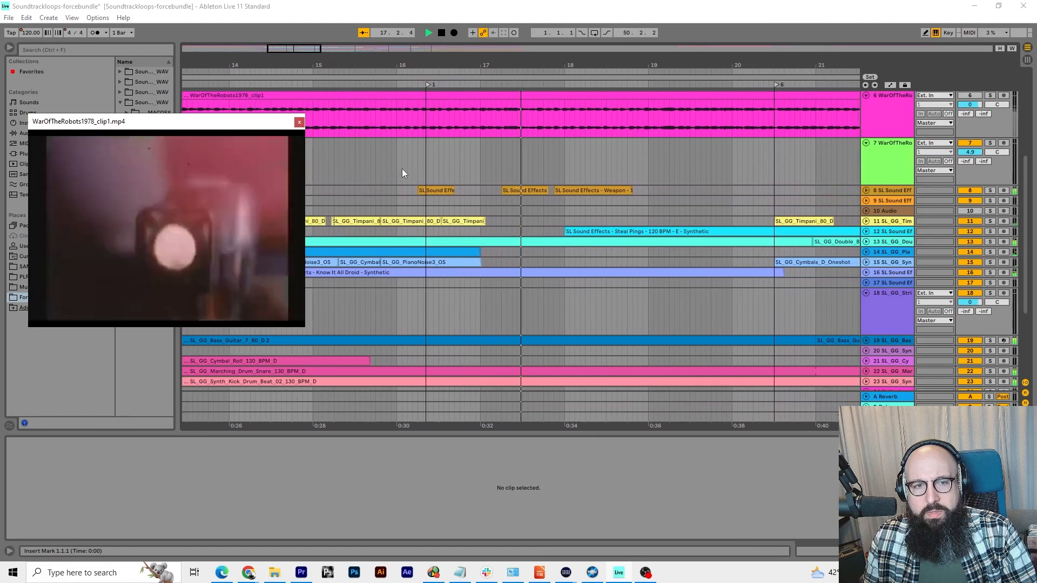
key("space")
left_click(420, 167)
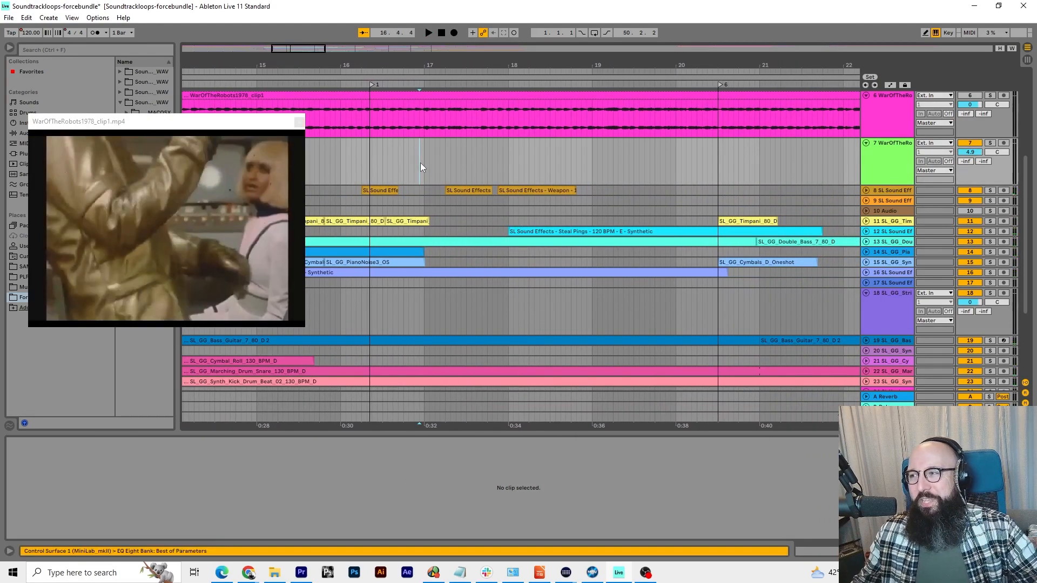
Reposition the video preview and audition the sound-effects track 8 alone twice from about bar 13
left_click_drag(199, 121, 186, 181)
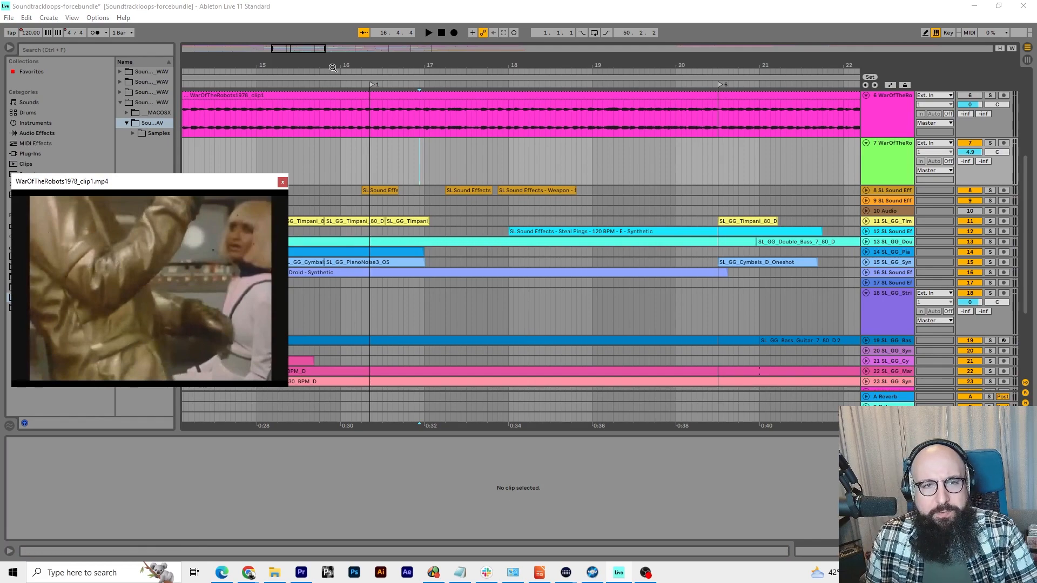
left_click_drag(332, 68, 627, 53)
left_click(475, 84)
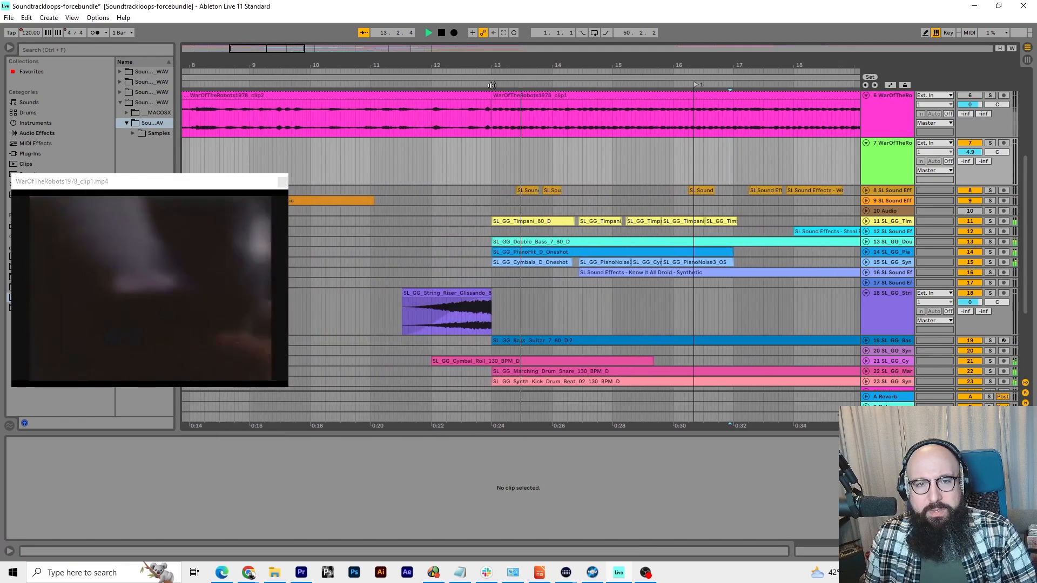
left_click(990, 191)
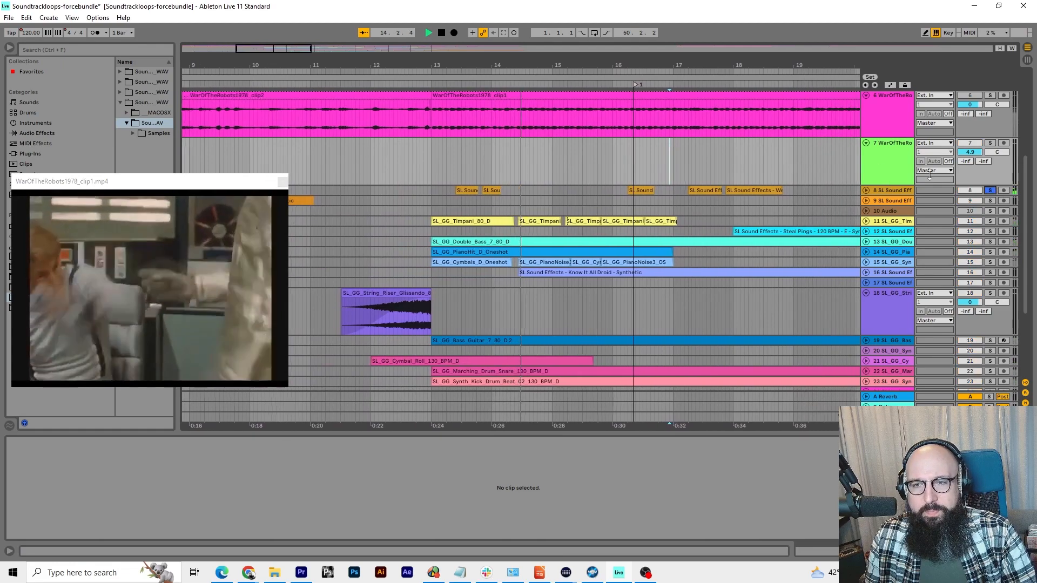
key("space")
left_click(450, 83)
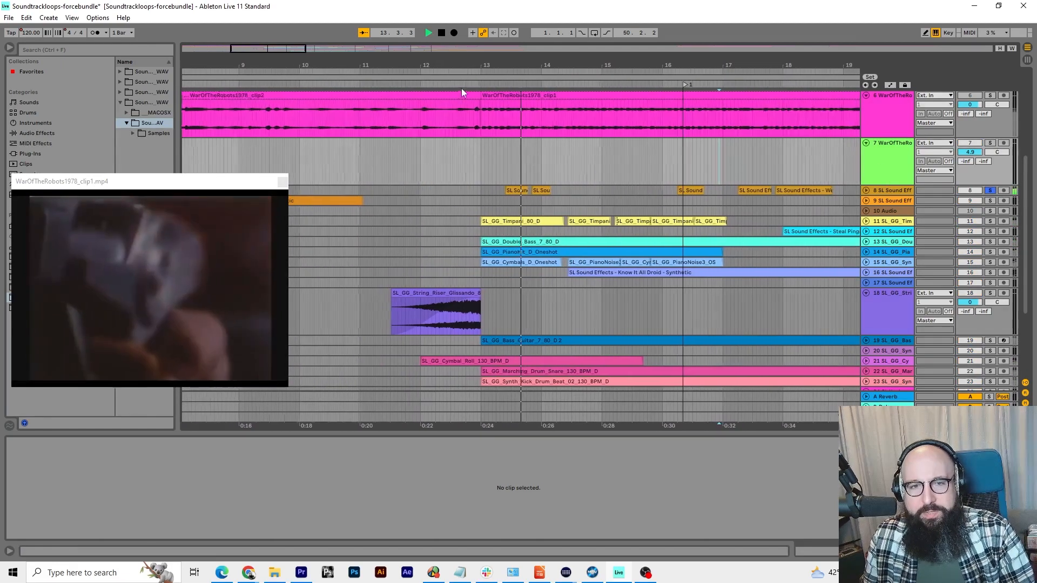
key("space")
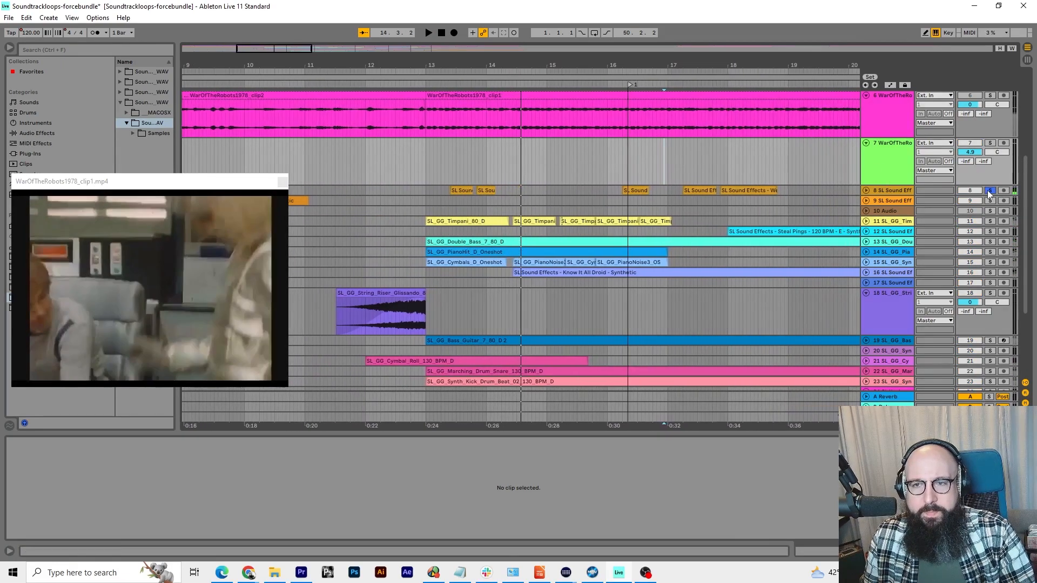
Bring the lower tracks into view and audition the Timpani track alone from about bar 13
scroll(518, 216, "up", 5)
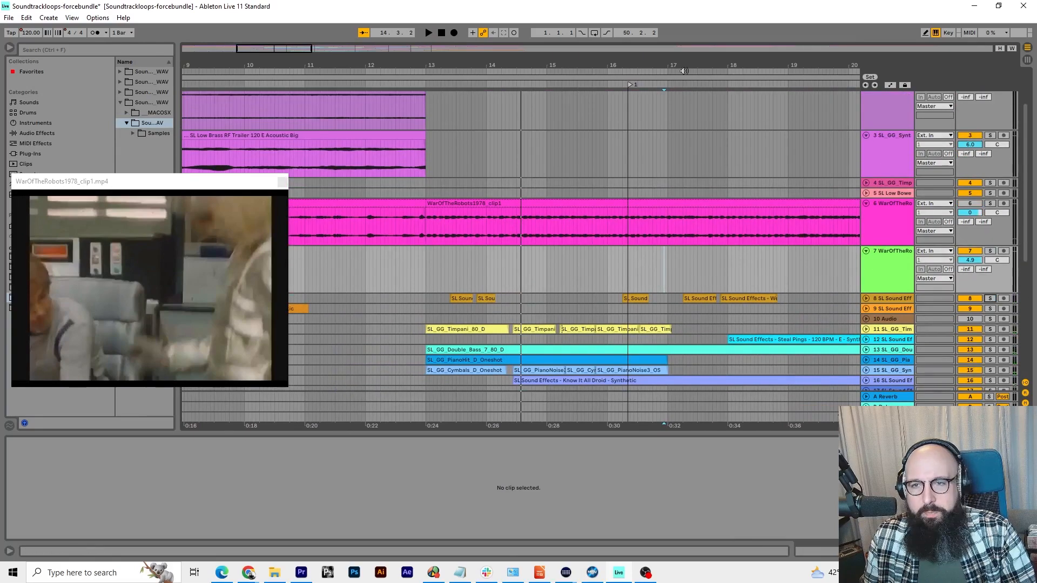
scroll(641, 173, "up", 3)
scroll(638, 176, "down", 9)
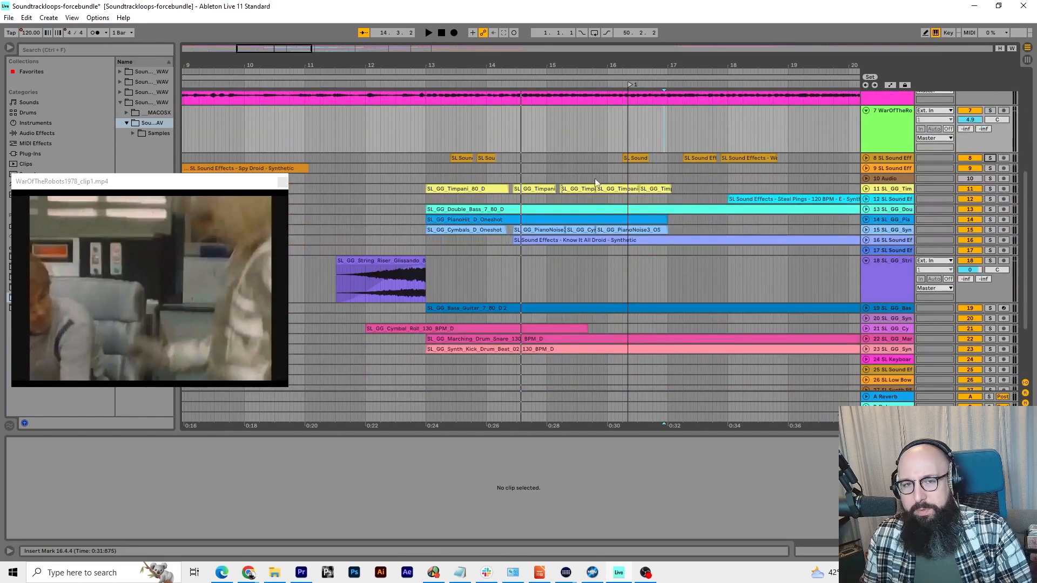
scroll(594, 179, "down", 3)
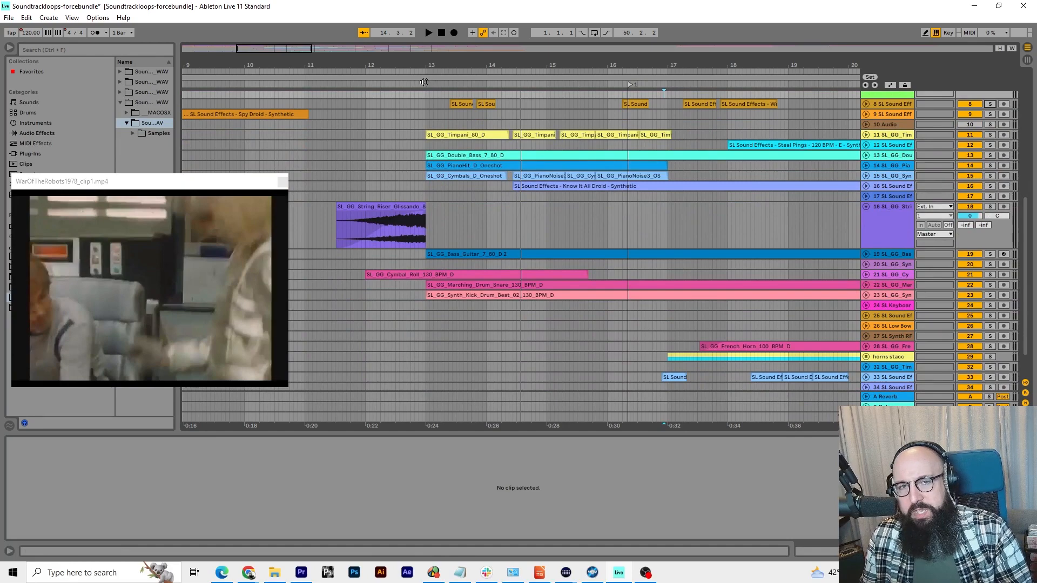
left_click(424, 83)
left_click(990, 136)
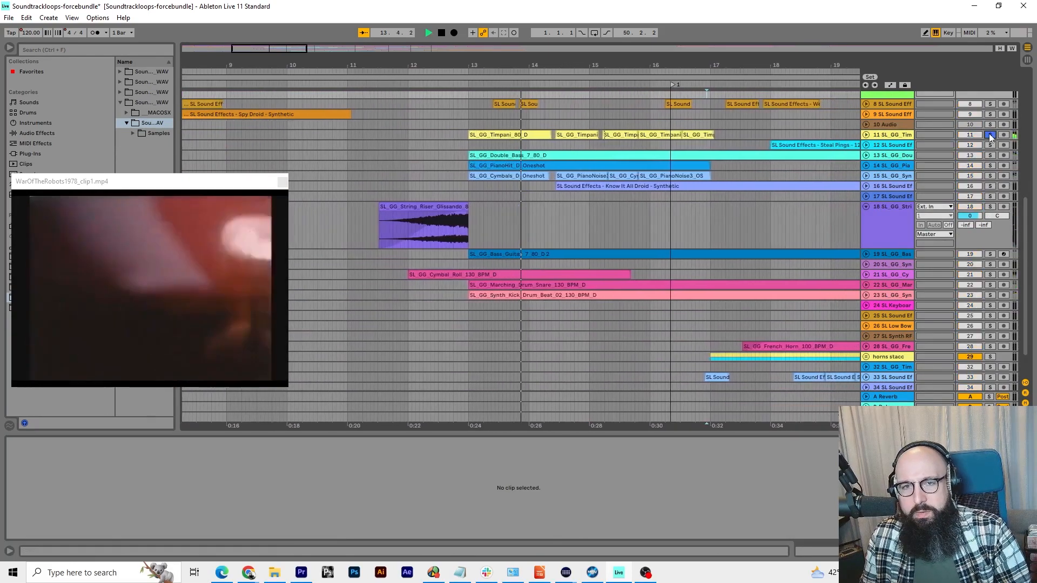
left_click(445, 84)
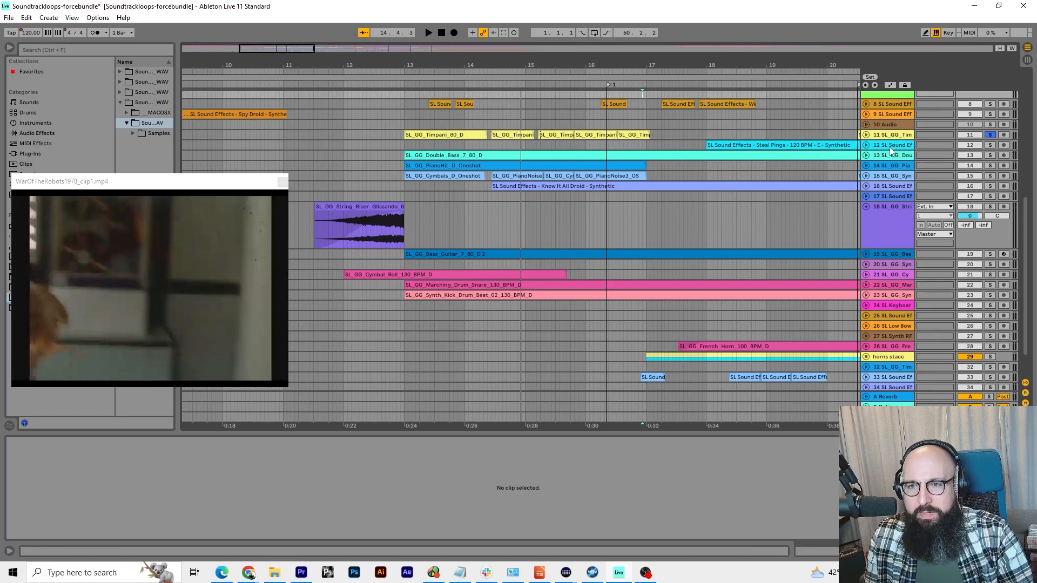
Audition the Double Bass and PianoHit tracks one at a time from about bar 13
left_click(404, 80)
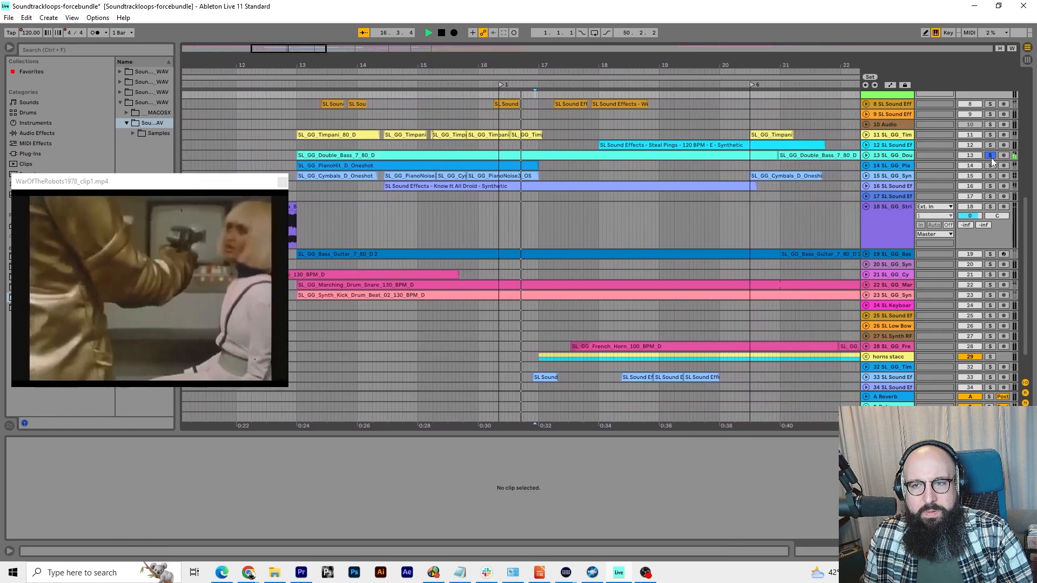
left_click(280, 84)
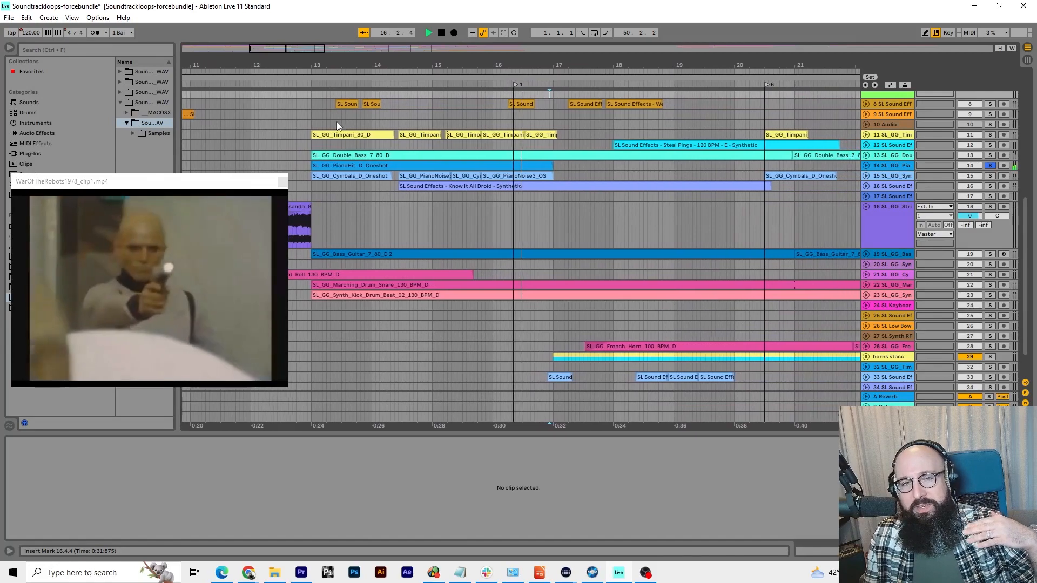
left_click(280, 86)
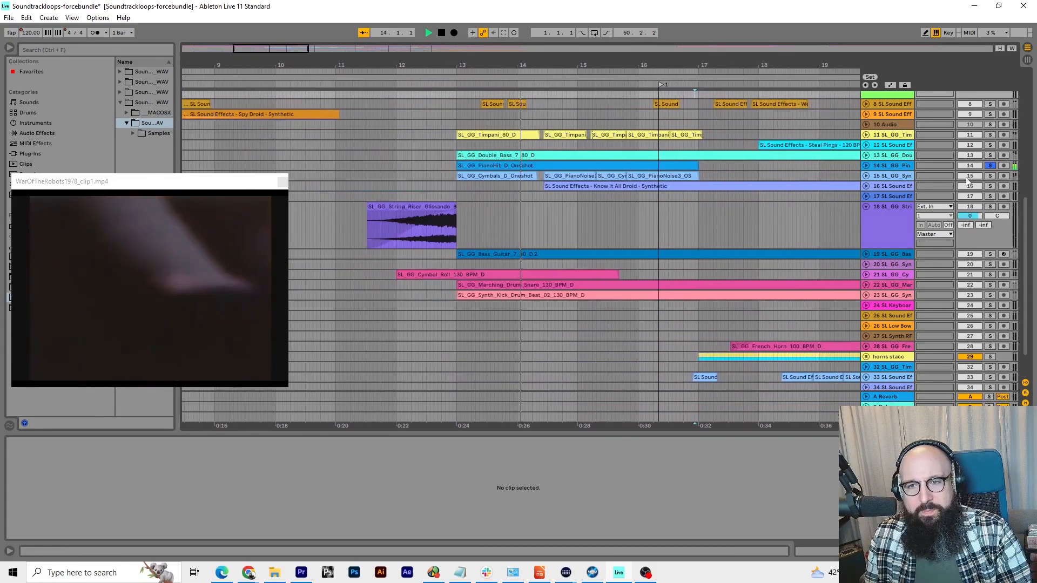
key("space")
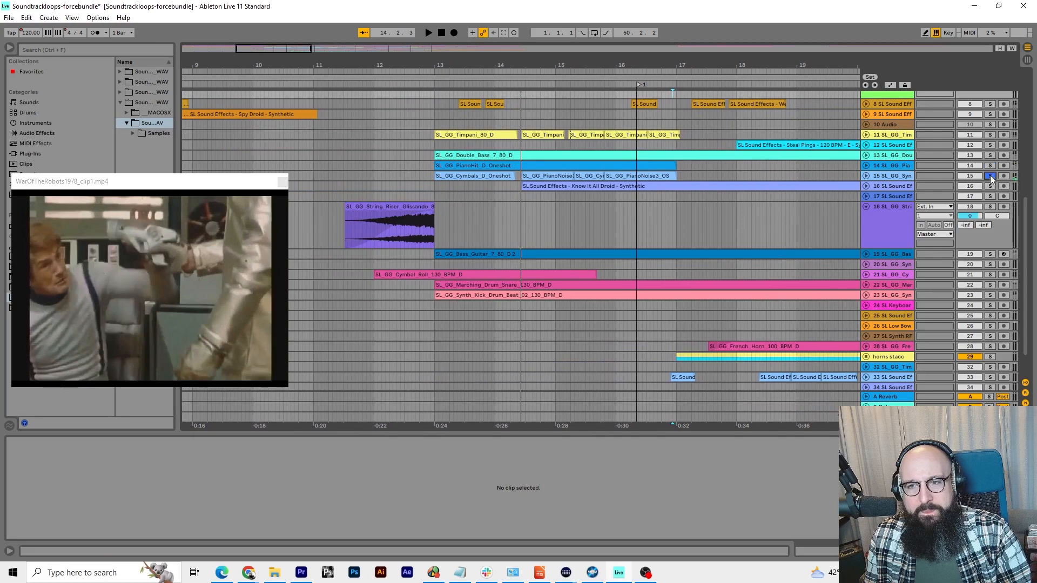
Play the soloed Cymbals and PianoNoise track from bar 13 and unfold it to show its waveforms
left_click(433, 84)
left_click(866, 176)
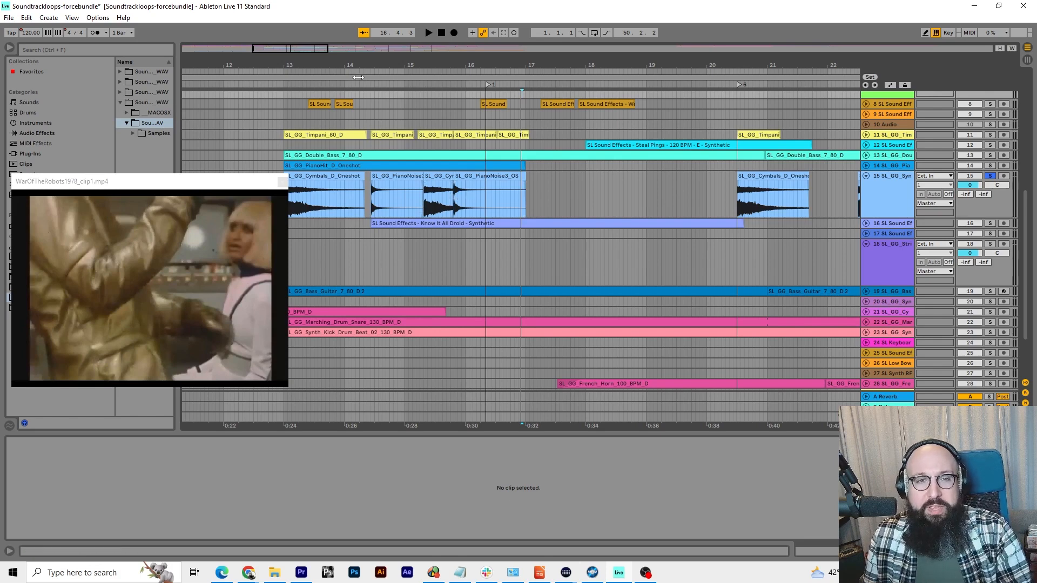
left_click_drag(358, 77, 449, 77)
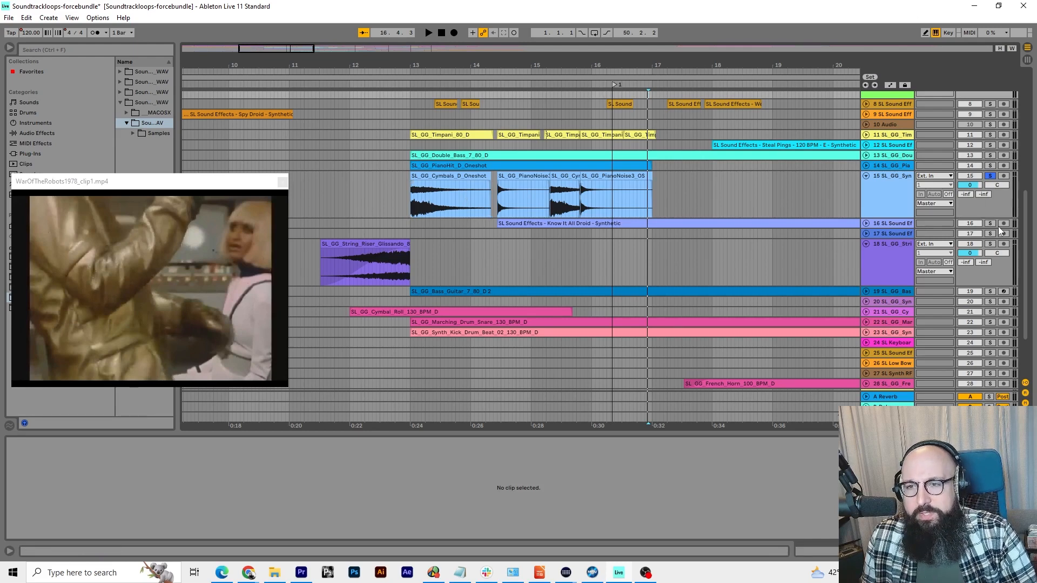
Solo the Know It All Droid track, play it from about bar 14, unfold its waveform, and shift the video preview
left_click(498, 84)
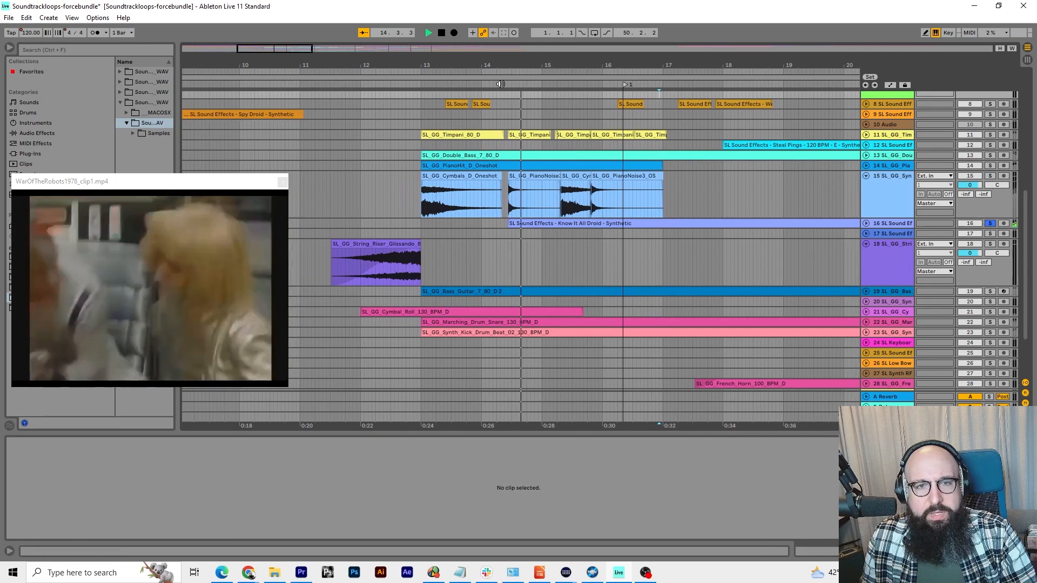
left_click(866, 224)
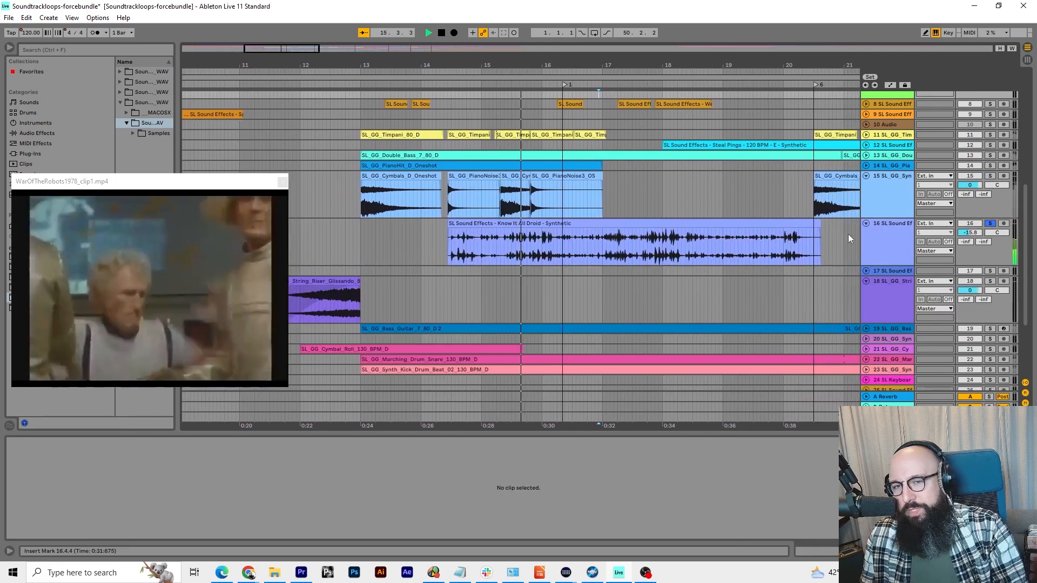
left_click_drag(576, 64, 581, 41)
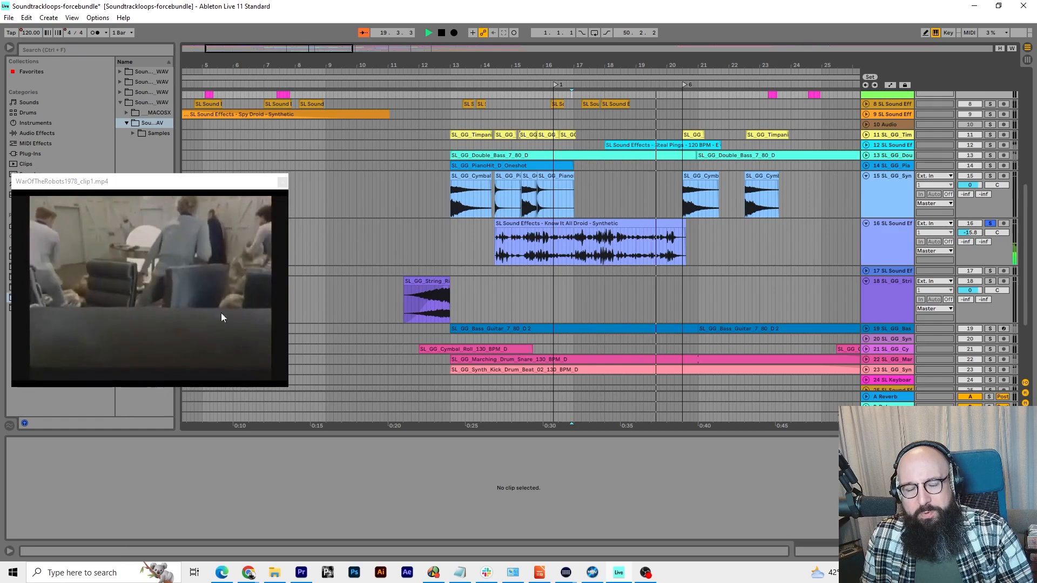
left_click_drag(183, 187, 208, 196)
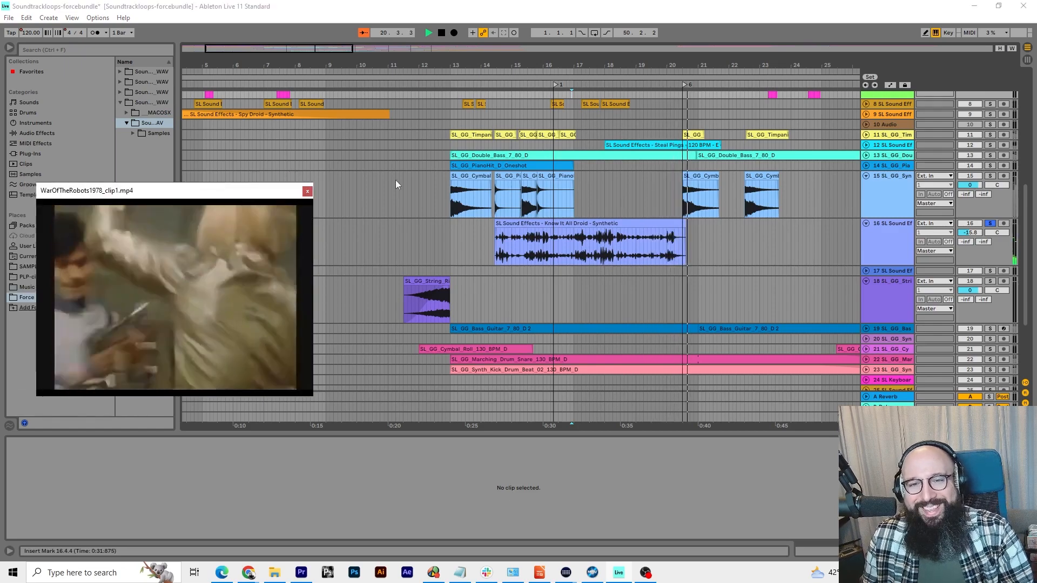
Replay the Know It All Droid track alone, clear its solo to hear the full mix, and stop playback
left_click(506, 86)
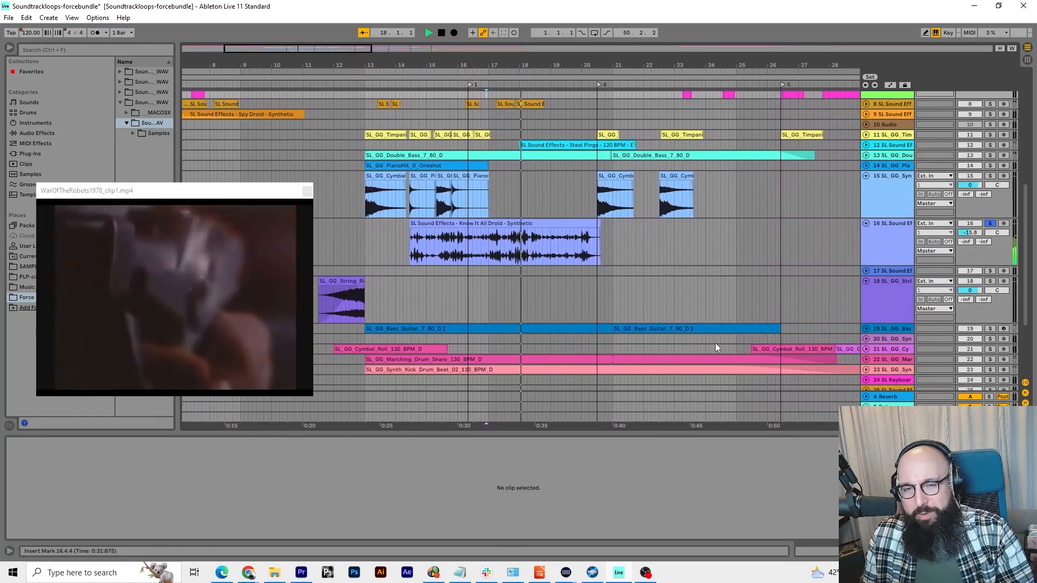
left_click(373, 95)
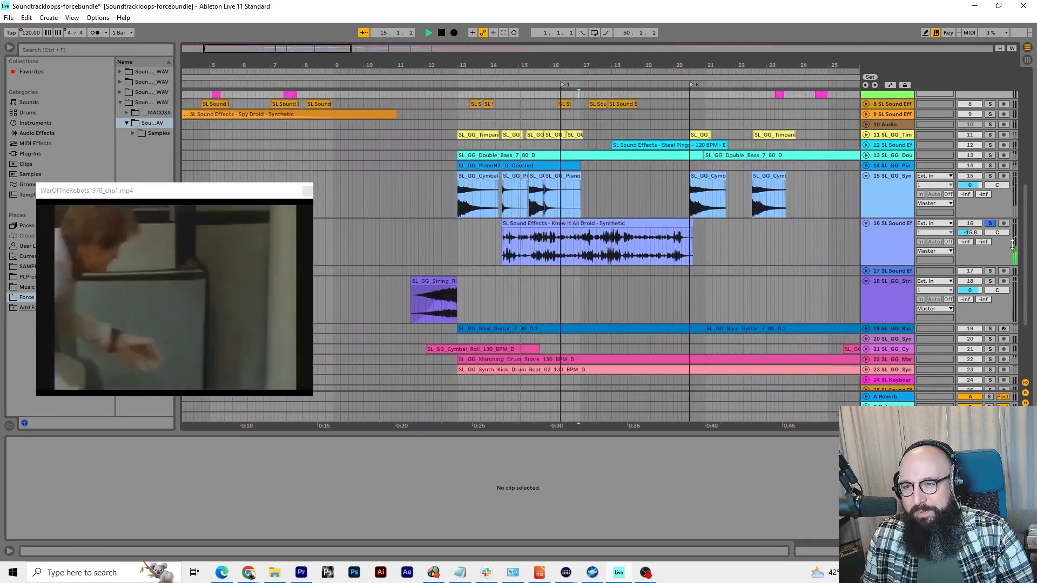
scroll(606, 249, "down", 4)
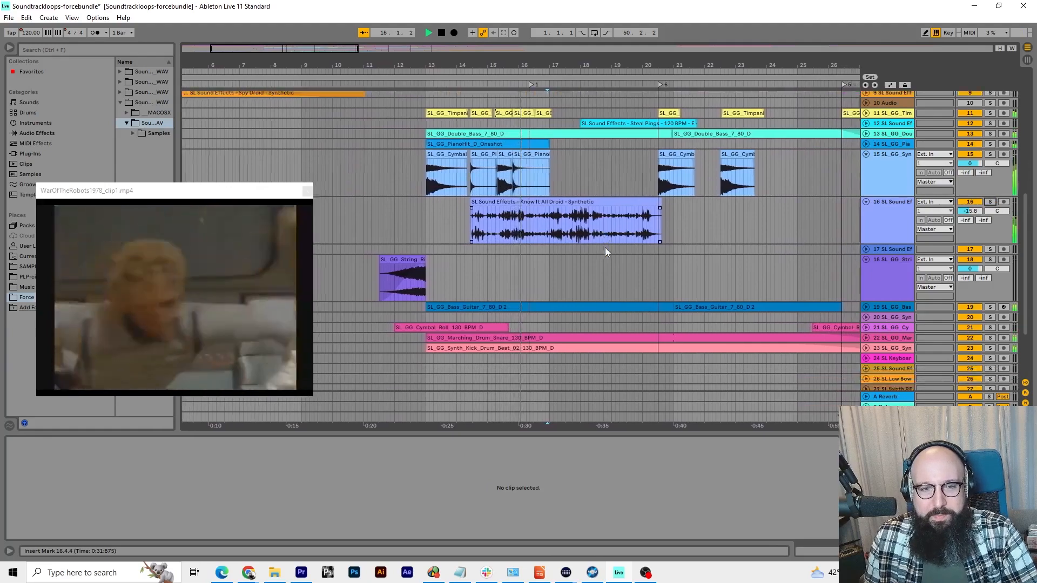
key("space")
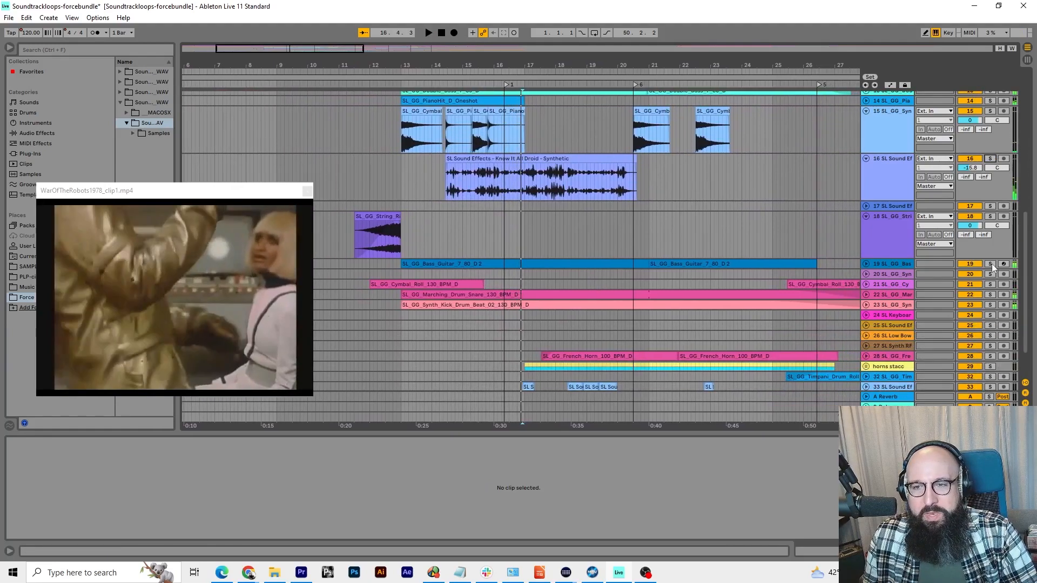
Solo and unfold the Bass Guitar track, select its first MIDI clip, and show the track's sampler device
left_click(991, 264)
left_click(866, 264)
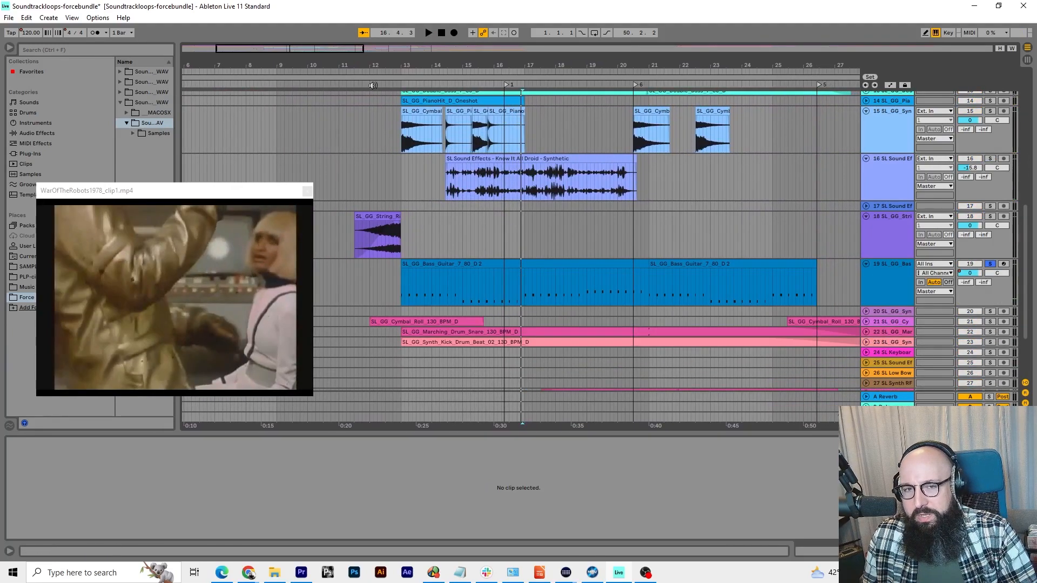
left_click(424, 264)
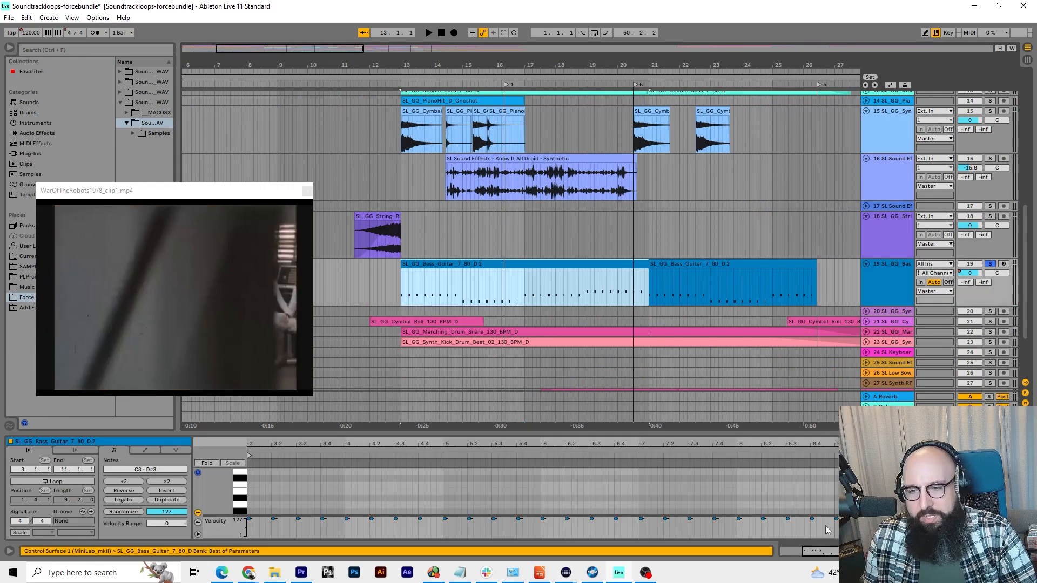
key("shift+Tab")
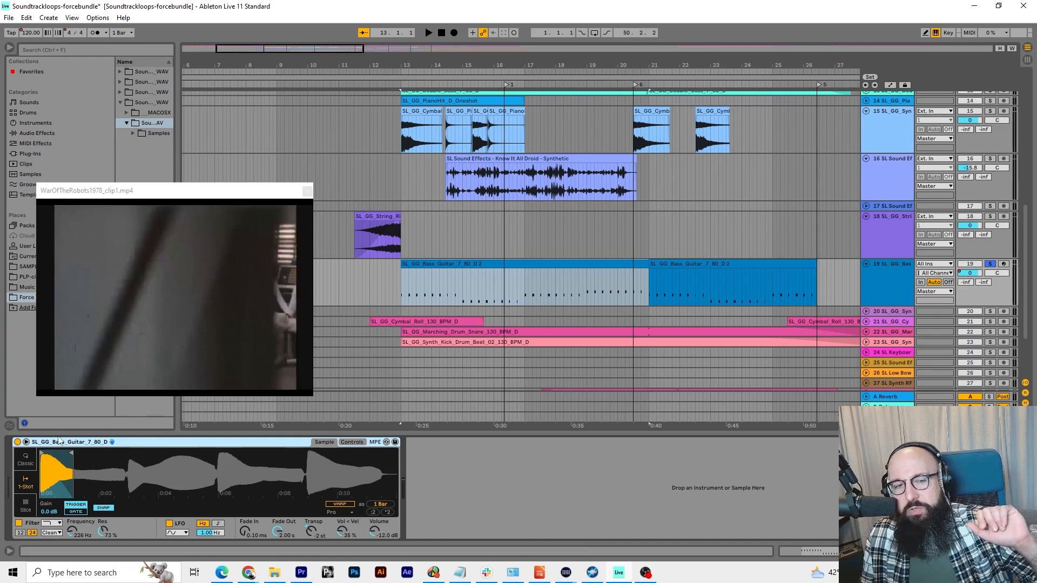
Open the first Bass Guitar MIDI clip in an enlarged note editor and move the video preview away from the notes
mouse_move(73, 454)
left_mouse_down()
mouse_move(219, 456)
mouse_move(75, 458)
left_mouse_up()
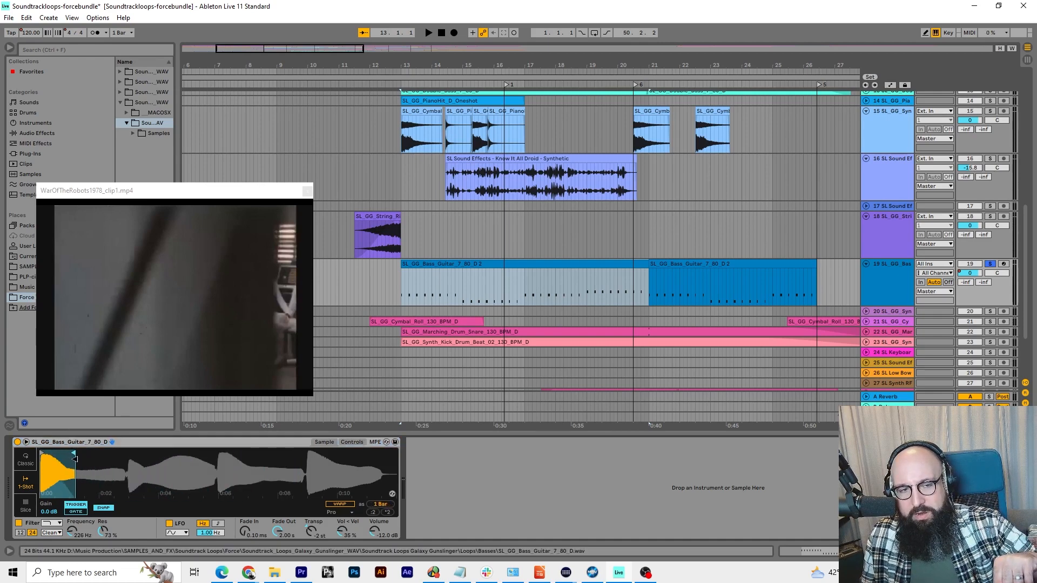
double_click(424, 265)
left_click_drag(359, 430, 359, 200)
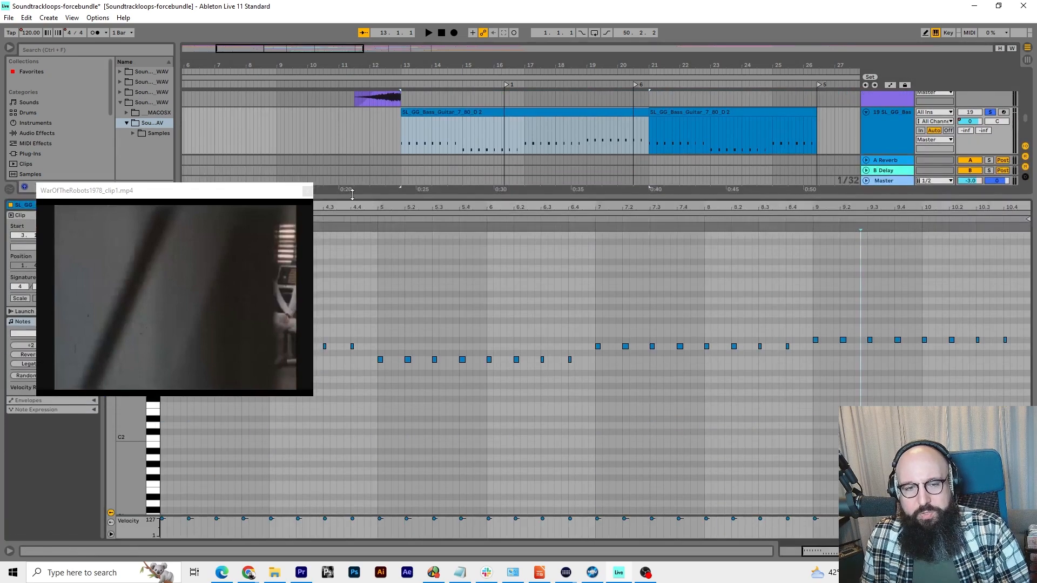
left_click_drag(257, 223, 273, 115)
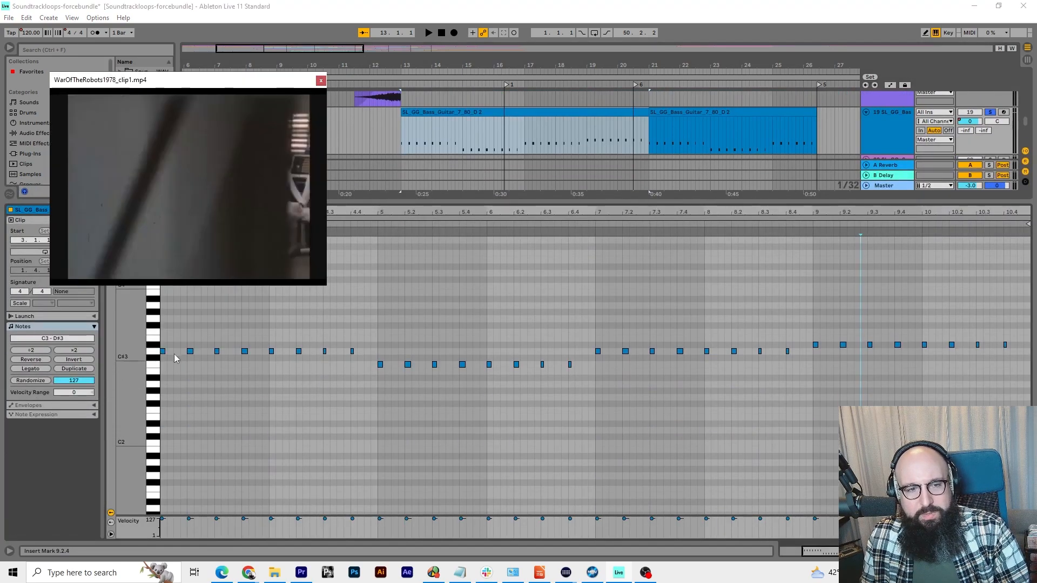
Select all D3 notes and then all C3 notes in the bass clip, and shrink the note editor
left_click(156, 354)
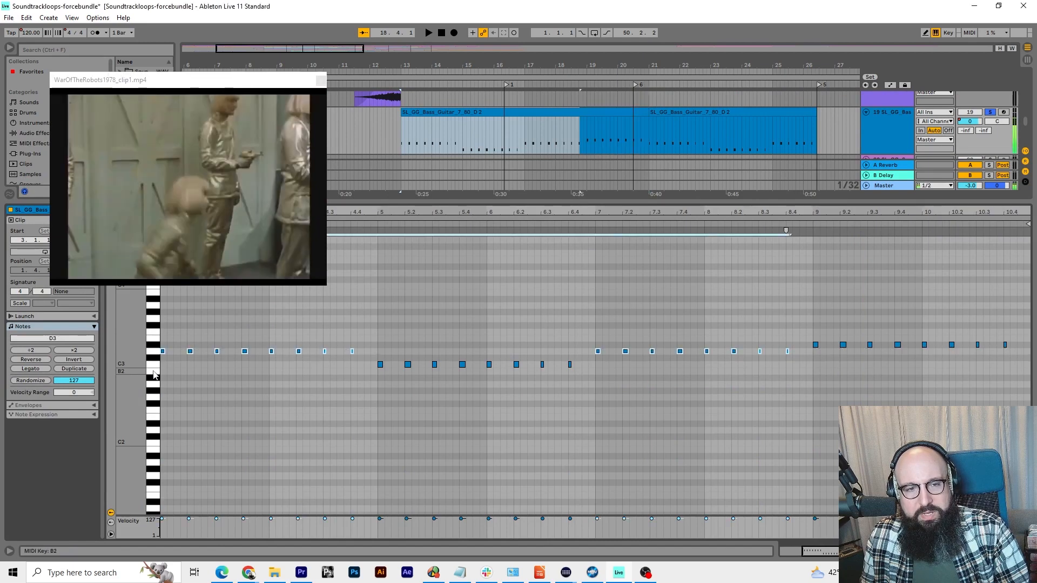
left_click(156, 370)
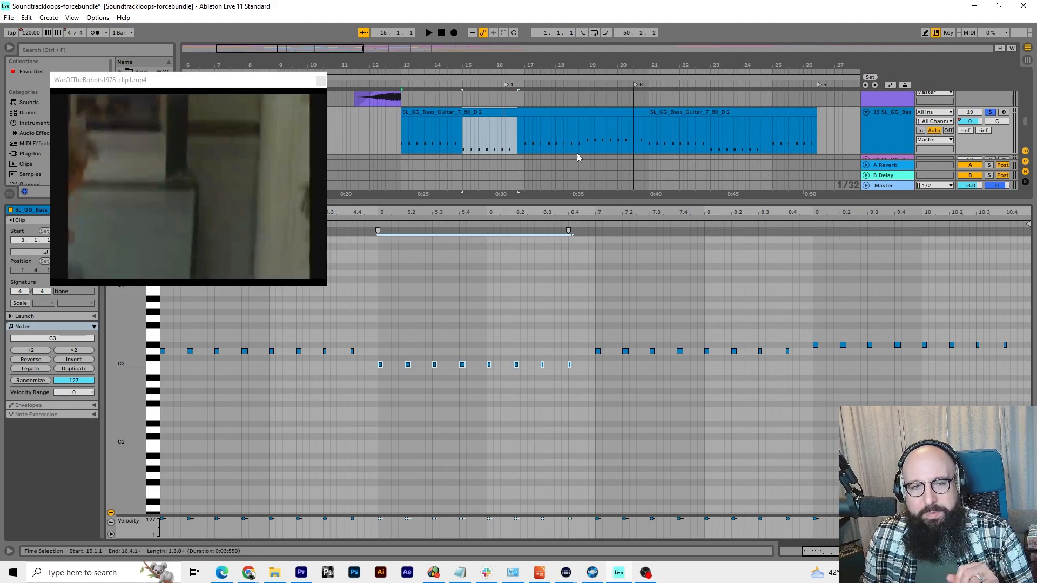
left_click_drag(563, 204, 569, 335)
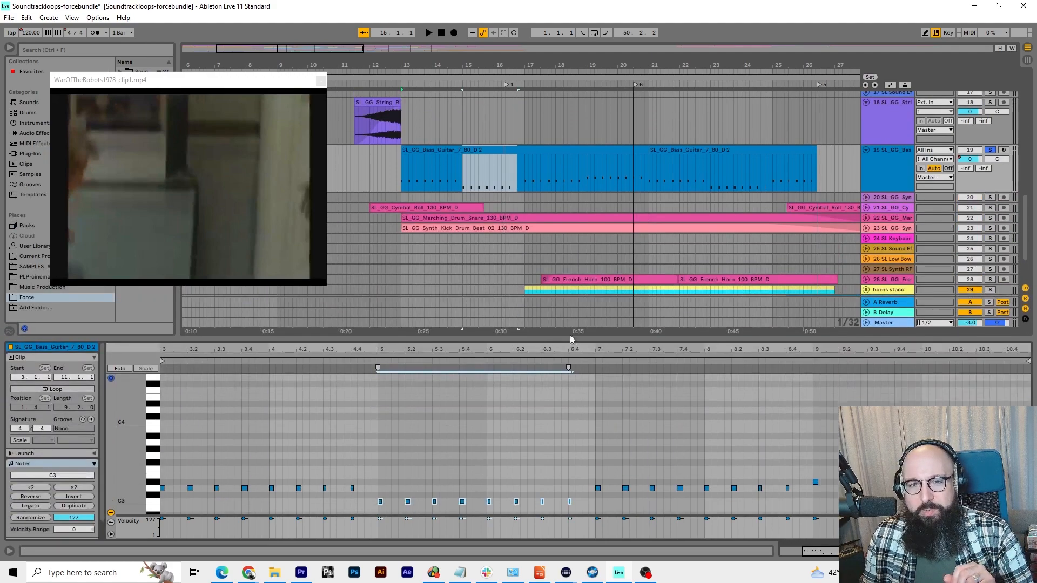
Bring back the Bass Guitar track's sampler device, play the full mix with the bass solo cleared, and stop playback
left_click(940, 552)
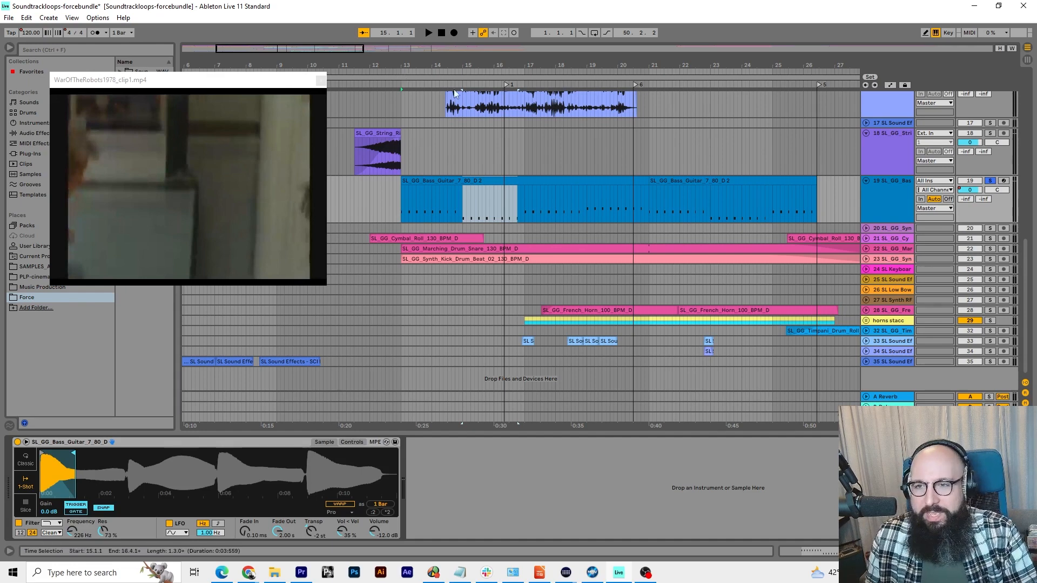
key("space")
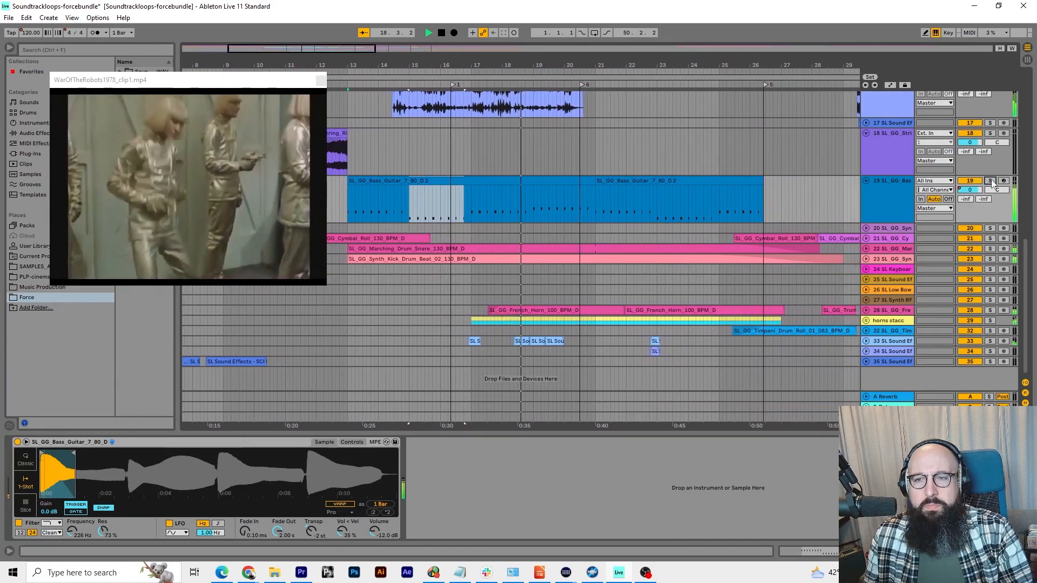
key("space")
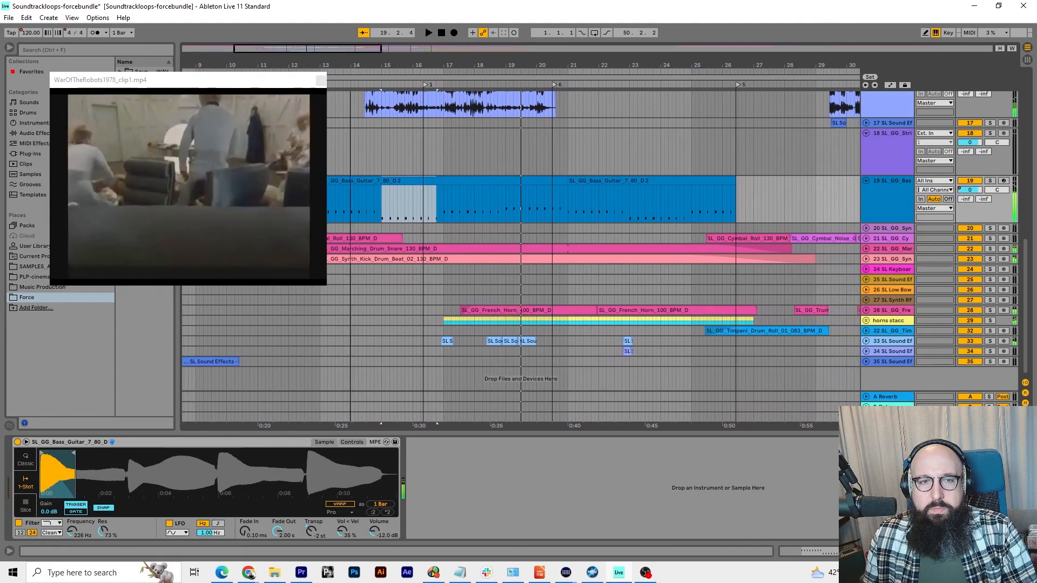
Unfold and solo the cymbal track, playing its first cymbal roll from about bar 12
left_click_drag(352, 66, 648, 46)
left_click(867, 239)
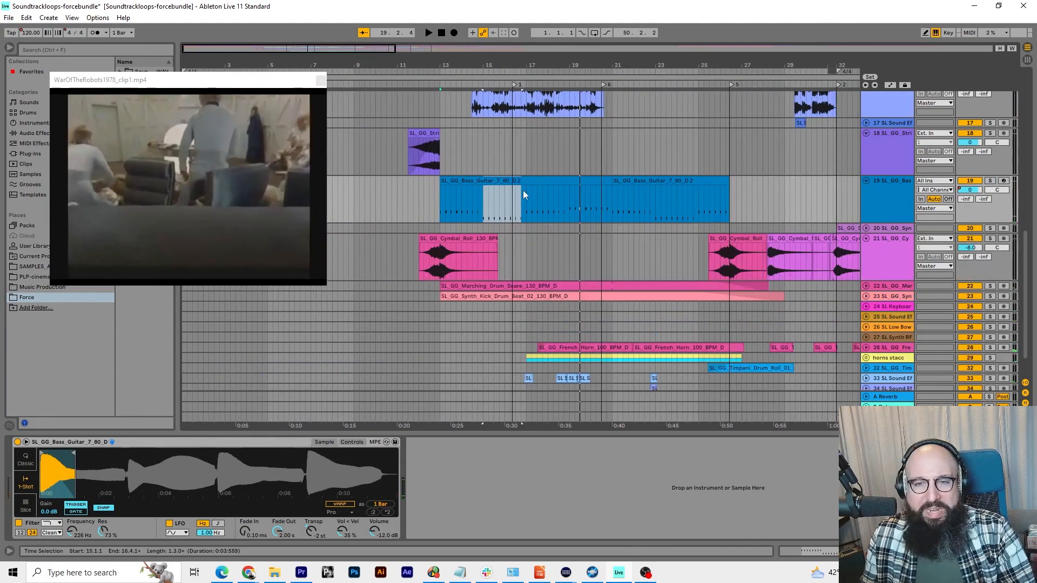
left_click(426, 87)
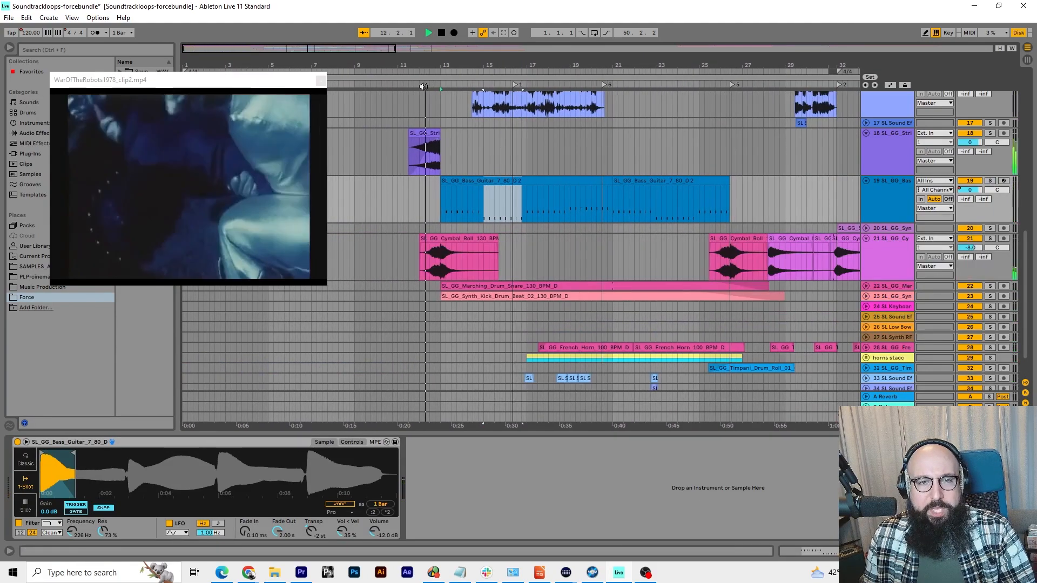
left_click(991, 240)
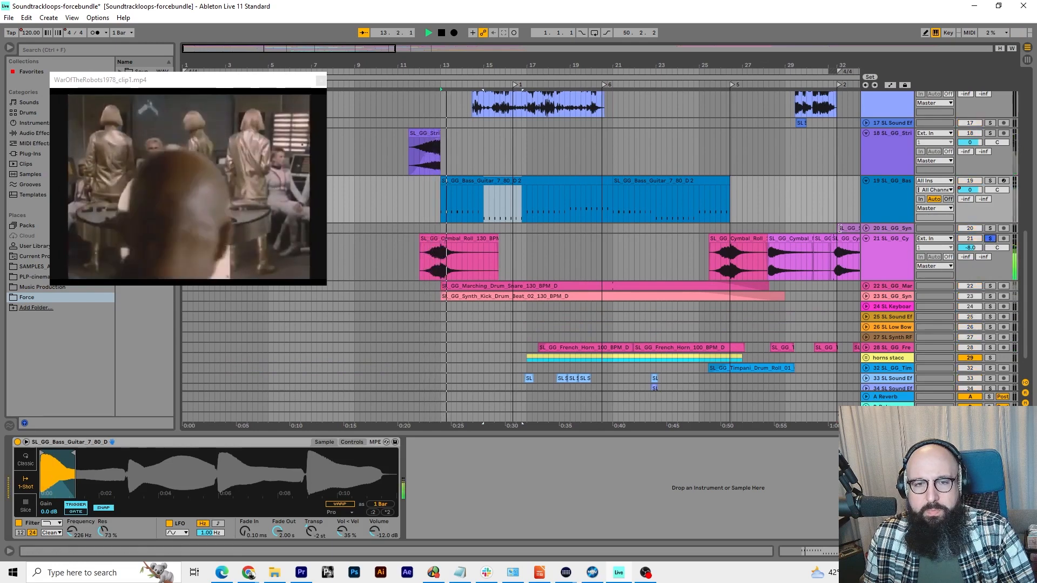
left_click(431, 88)
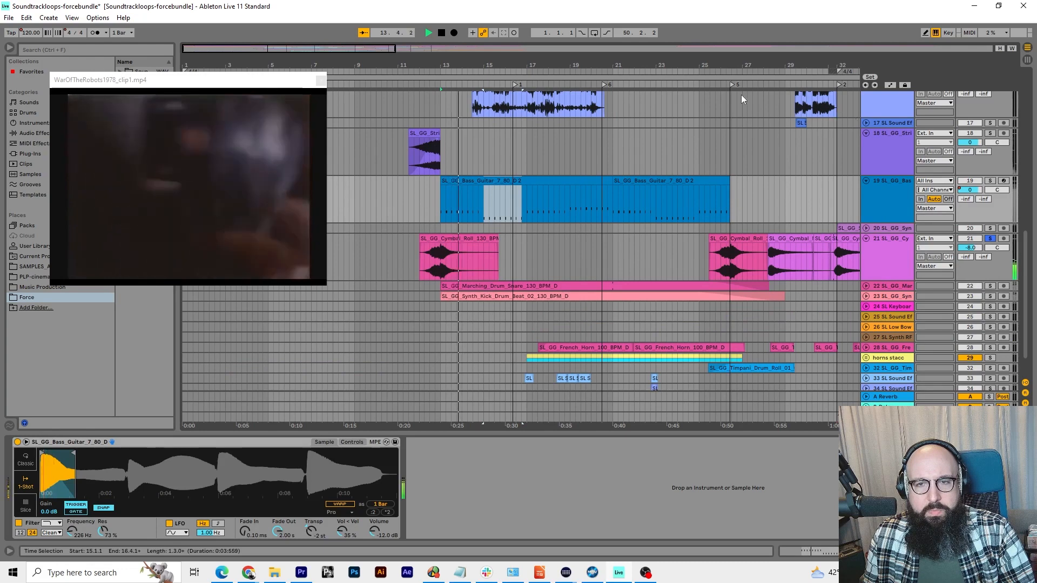
Play the soloed cymbal track around bar 26, replay its second roll from about bar 25, and stop playback
left_click(718, 83)
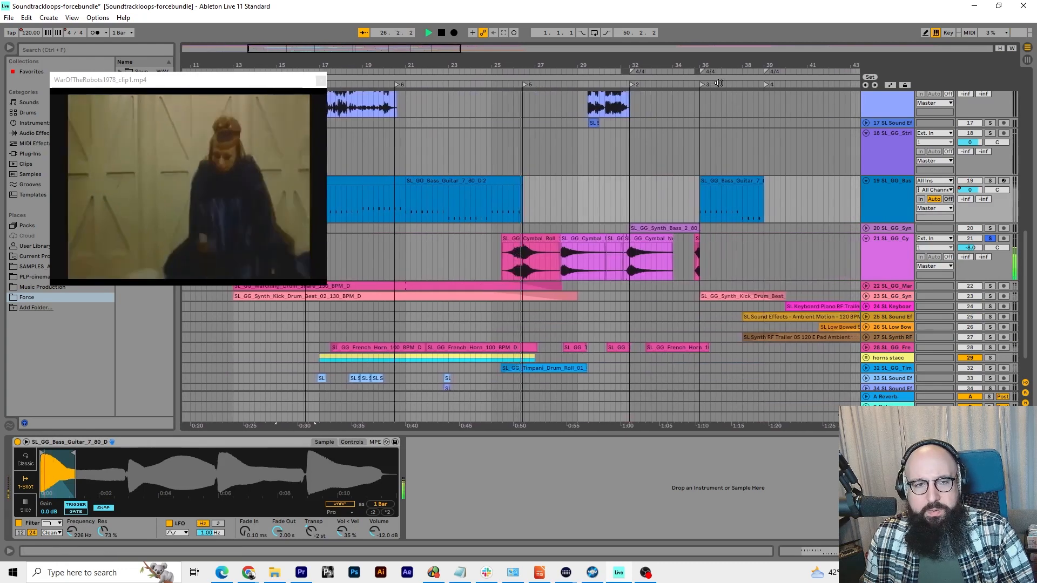
key("space")
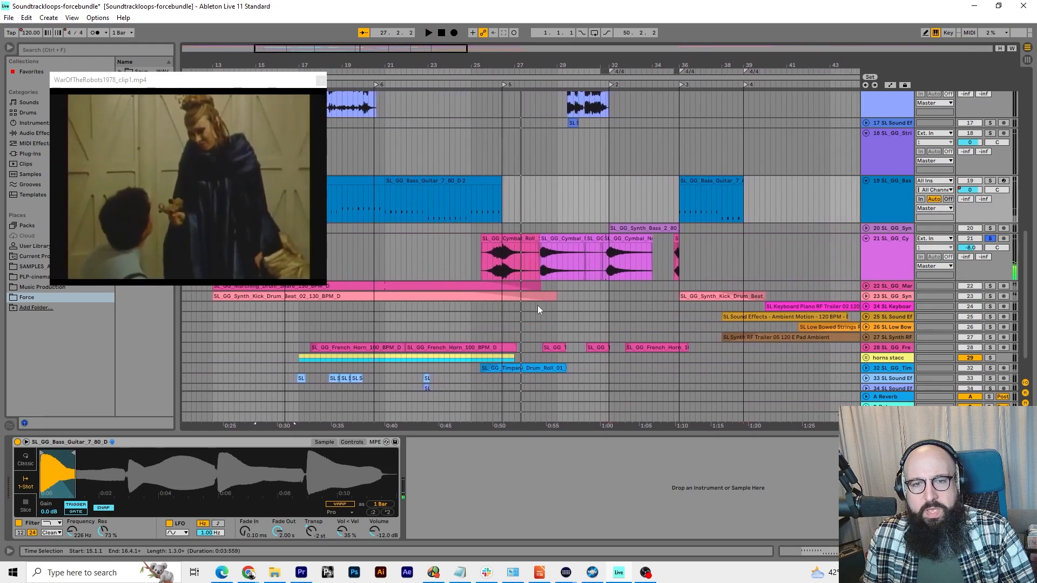
left_click_drag(503, 65, 503, 67)
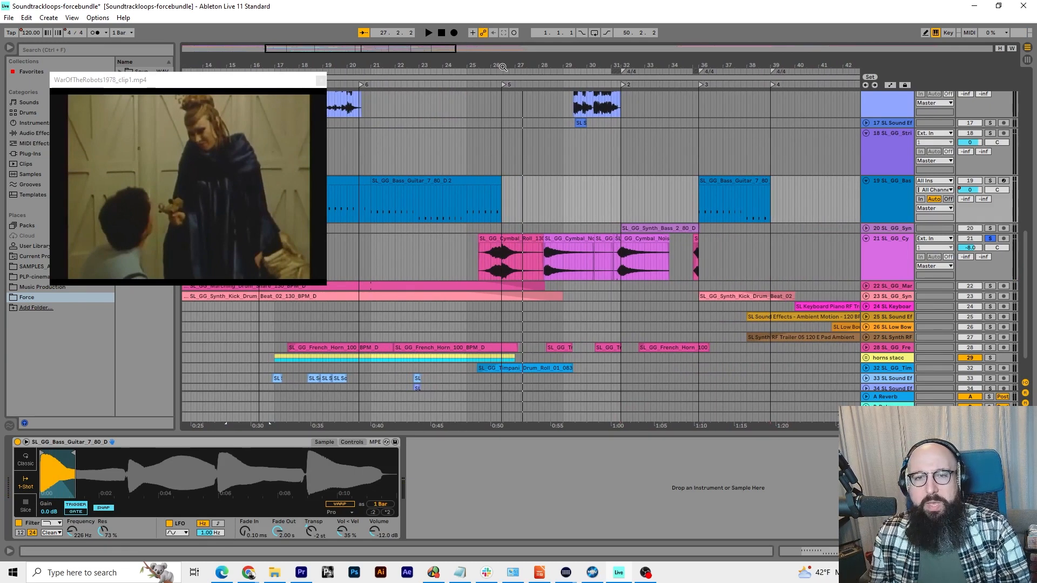
left_click(478, 86)
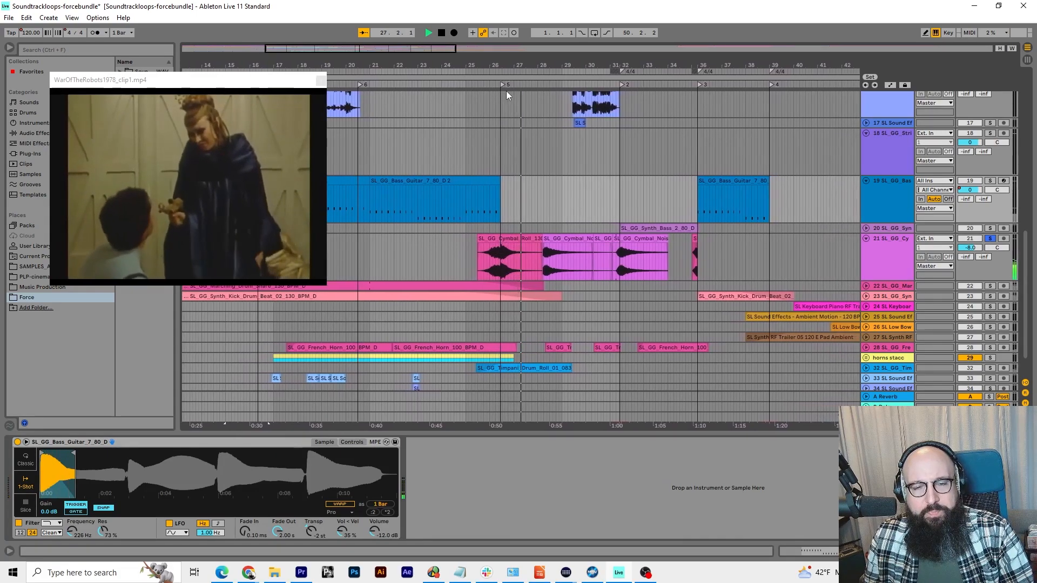
key("space")
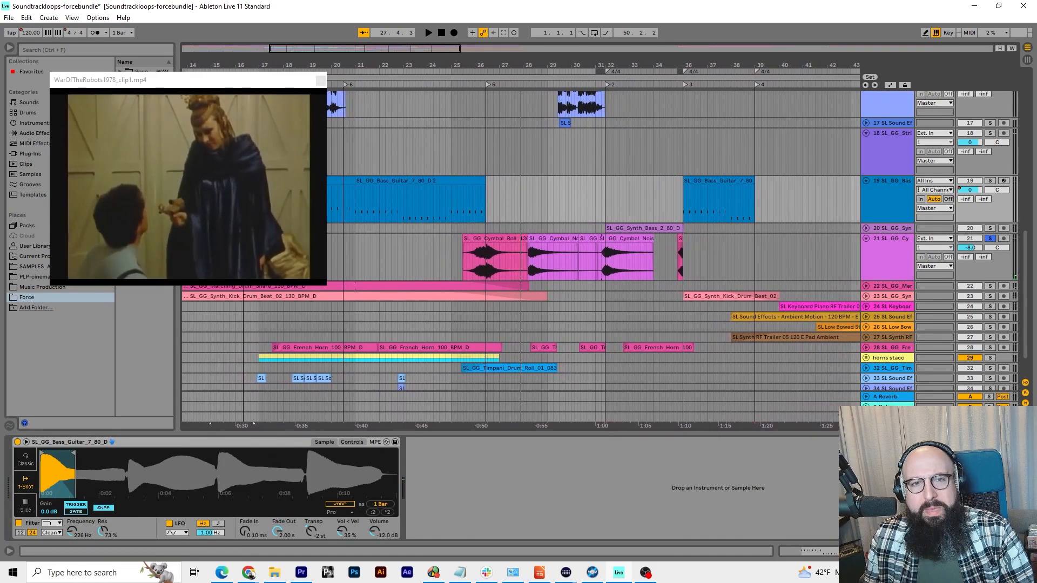
Select the whole arrangement, play the full mix with the cymbal solo cleared, and stop at about bar 17
left_click_drag(478, 65, 686, 21)
scroll(427, 177, "down", 2)
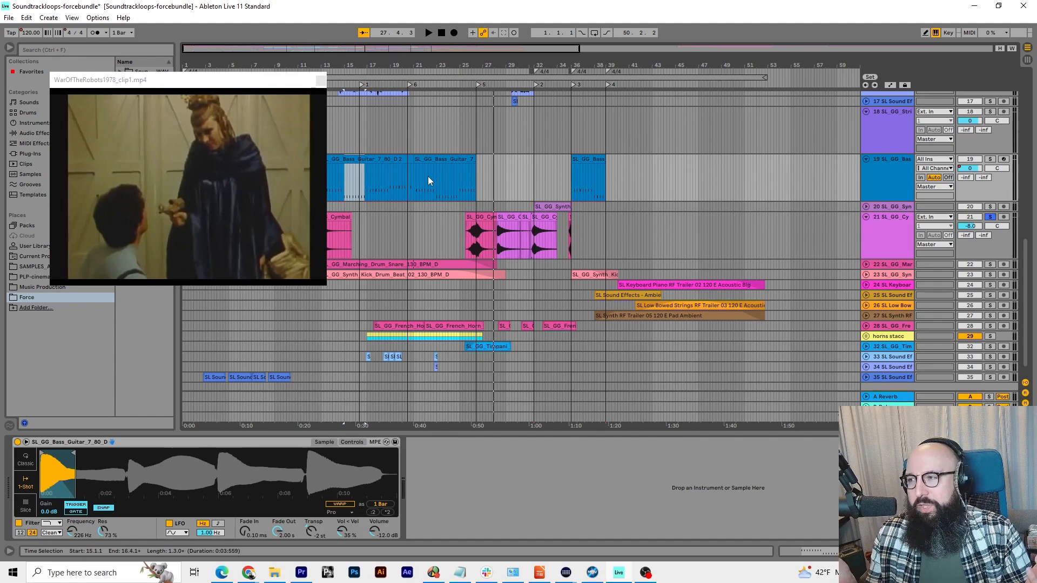
key("ctrl+a")
key("space")
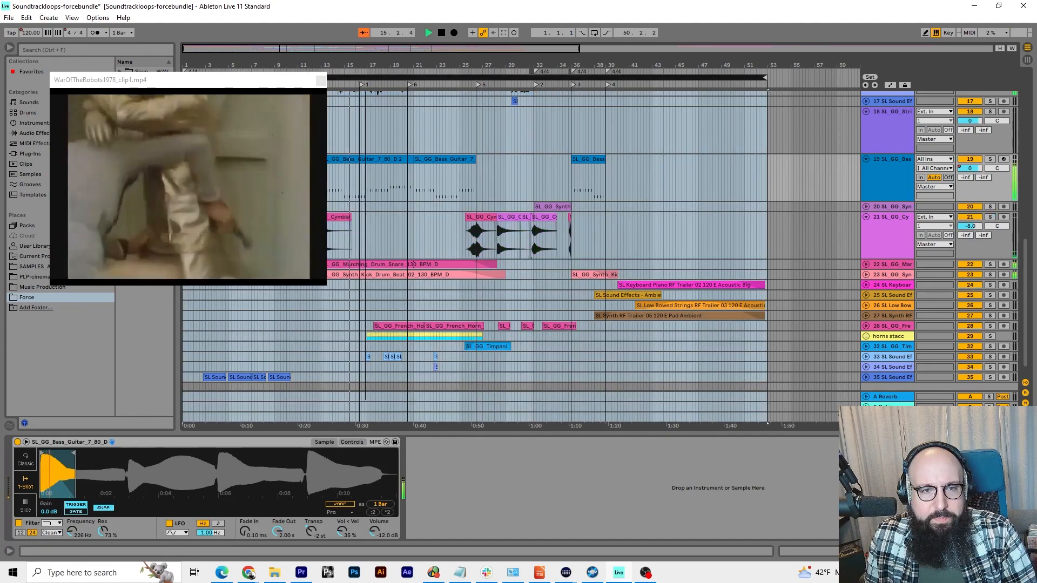
left_click_drag(272, 83, 238, 93)
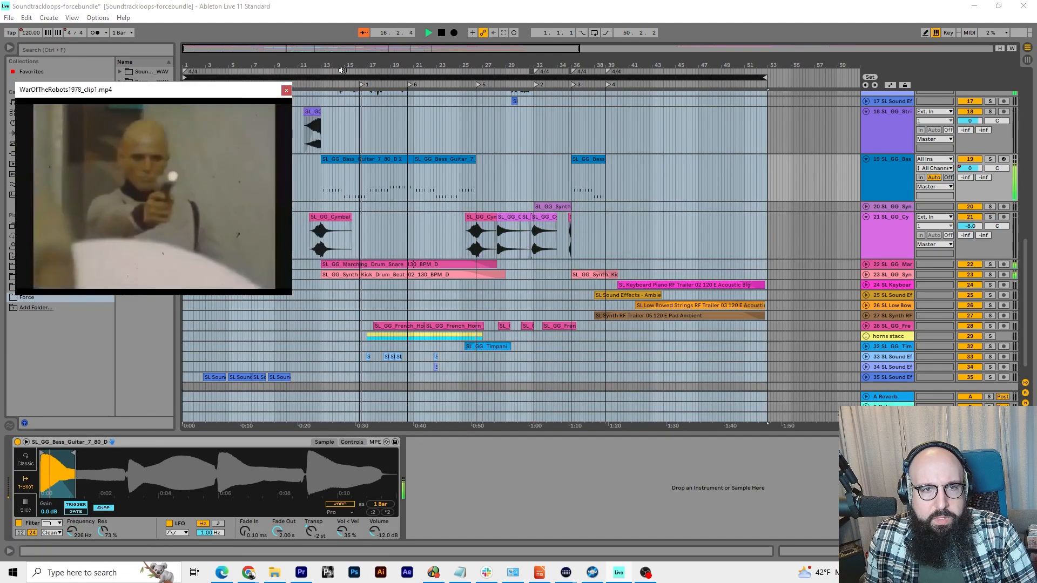
left_click_drag(329, 65, 419, 89)
key("space")
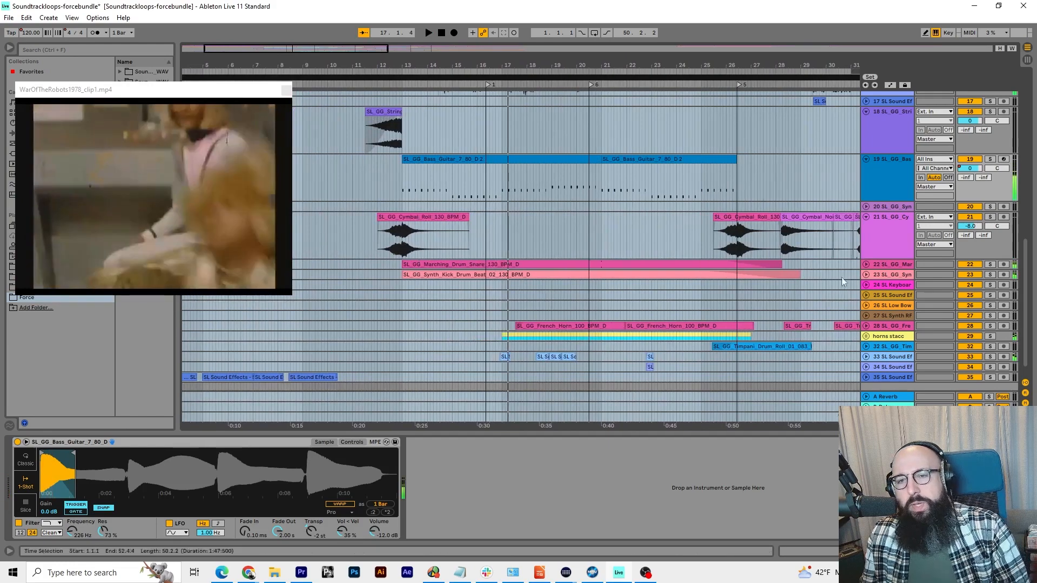
Solo the Synth Kick Drum Beat track and play it from about bar 13
left_click(990, 275)
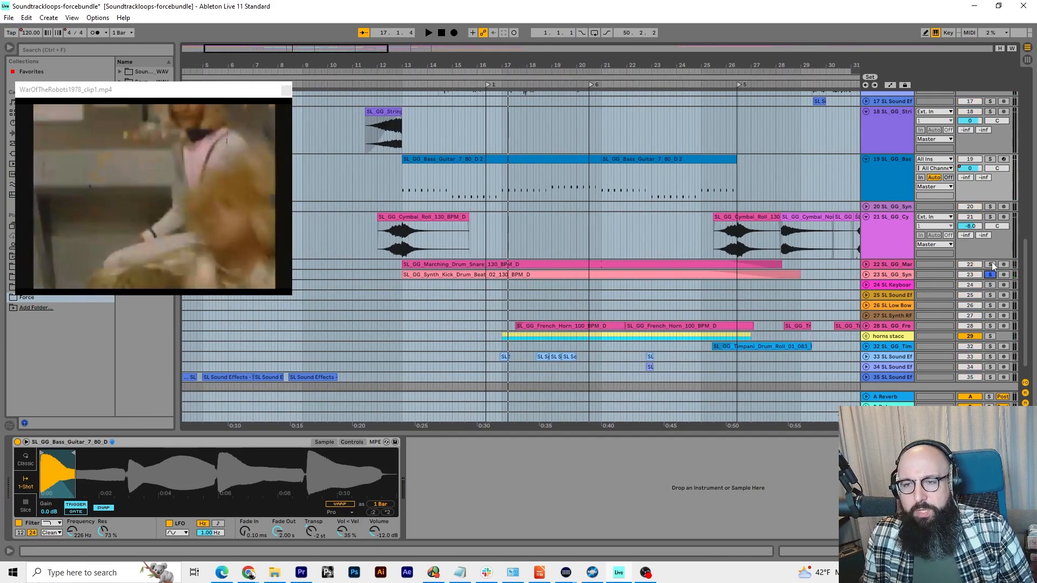
left_click(991, 265)
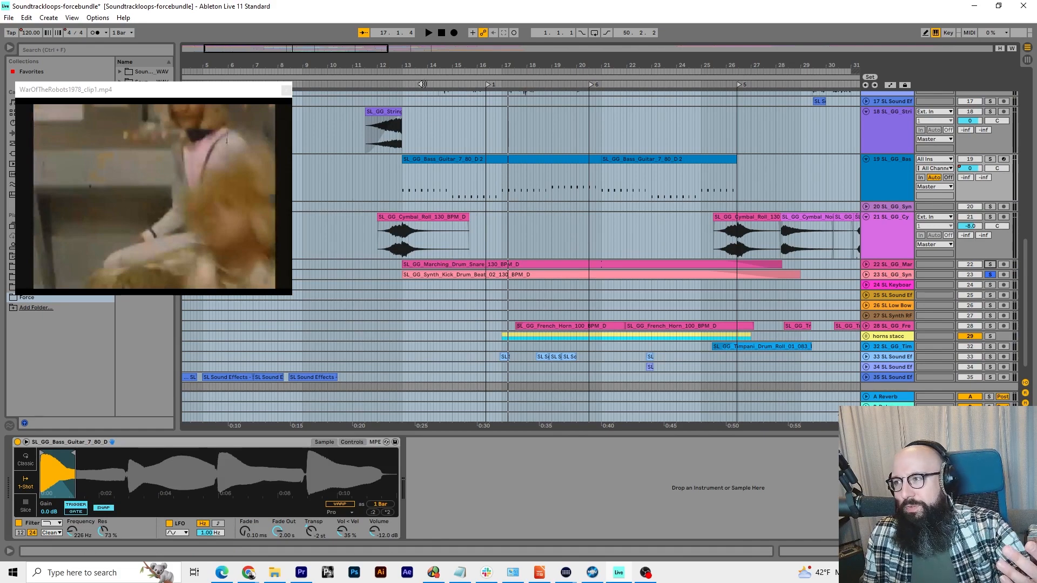
left_click(405, 86)
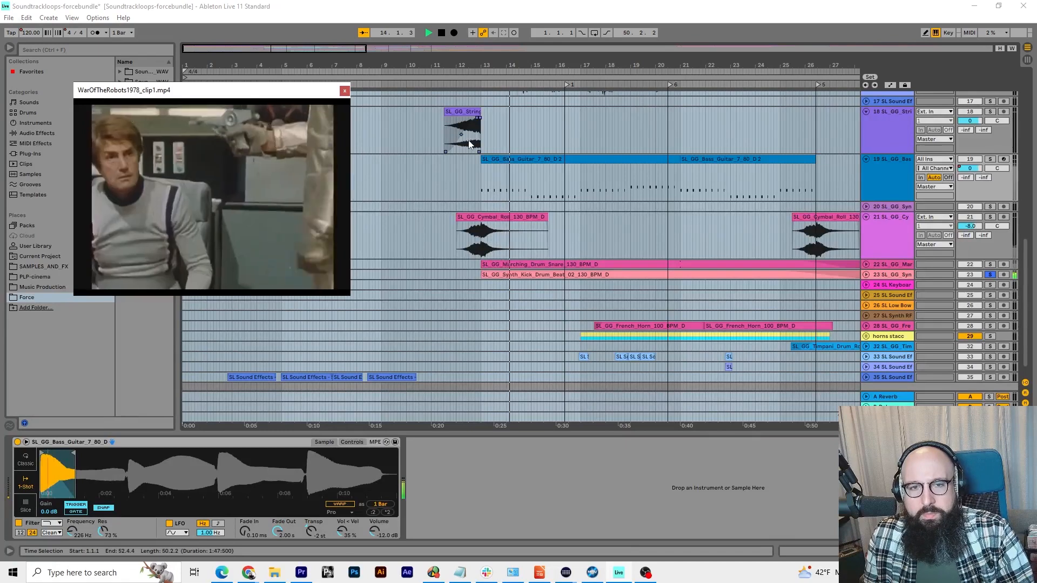
Add the Marching Drum Snare and Bass Guitar tracks to the solo, play them together, and clear all the solos
left_click(990, 264)
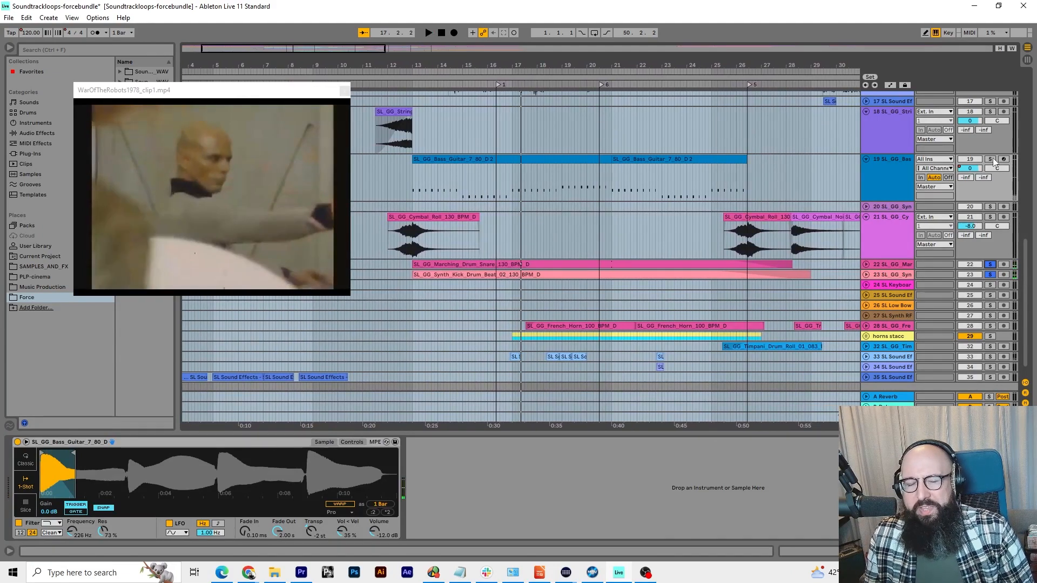
left_click(992, 159)
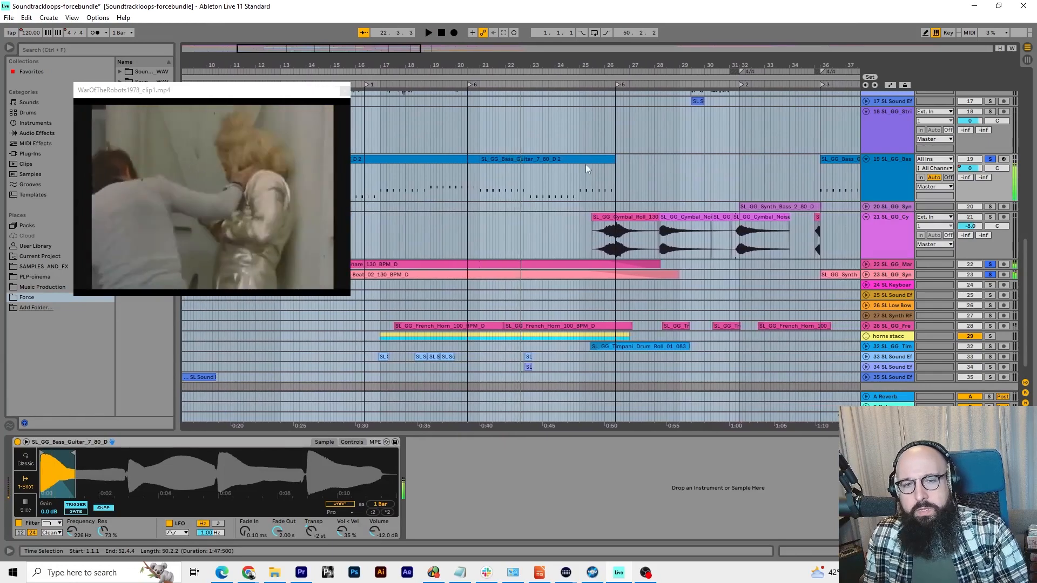
left_click(990, 274)
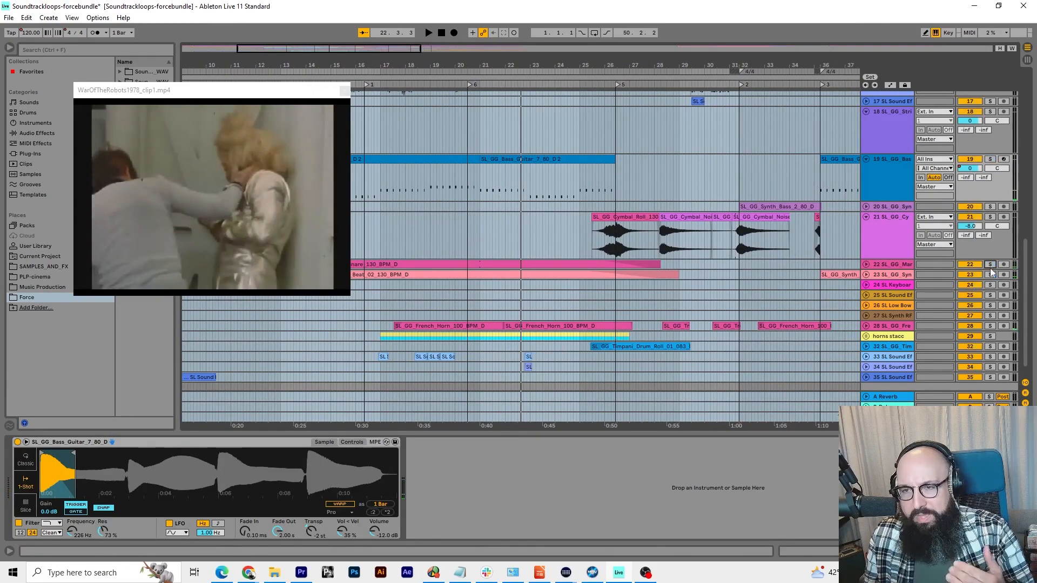
Play the full mix from about bar 17, solo the French Horn track, and stop playback near bar 26
left_click_drag(412, 62, 432, 64)
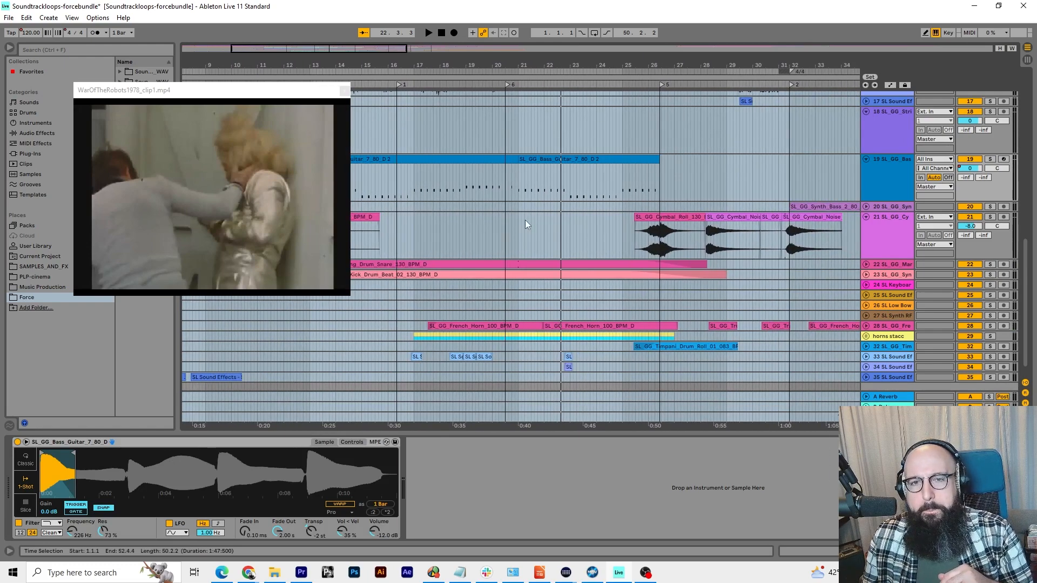
key("ctrl+a")
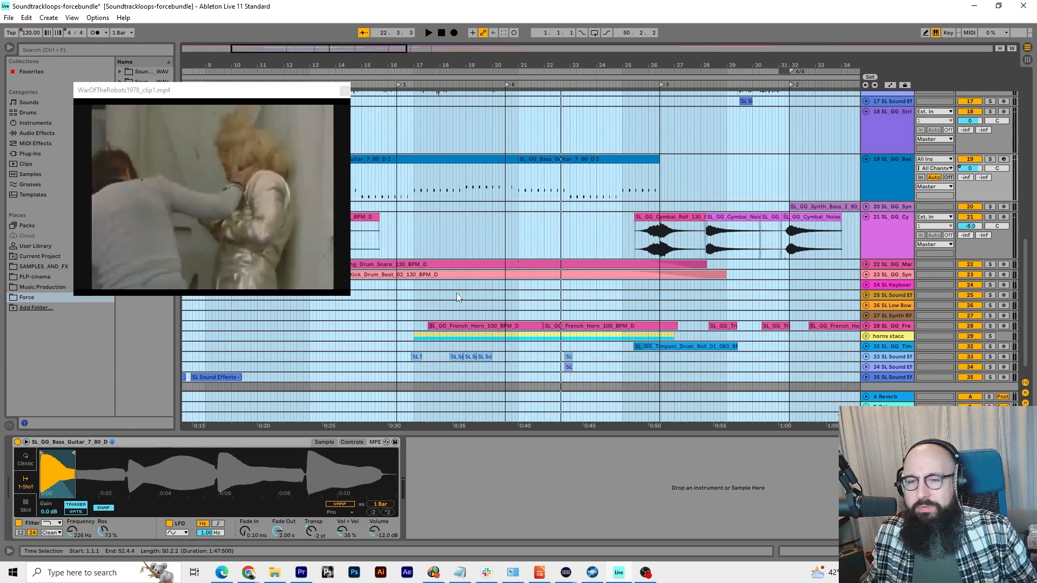
left_click(433, 85)
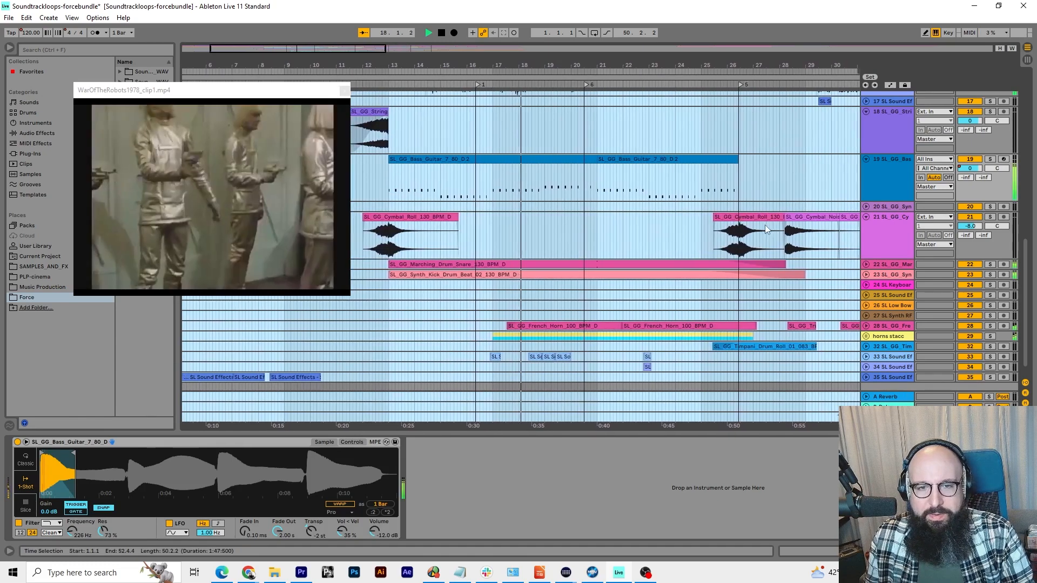
left_click(990, 326)
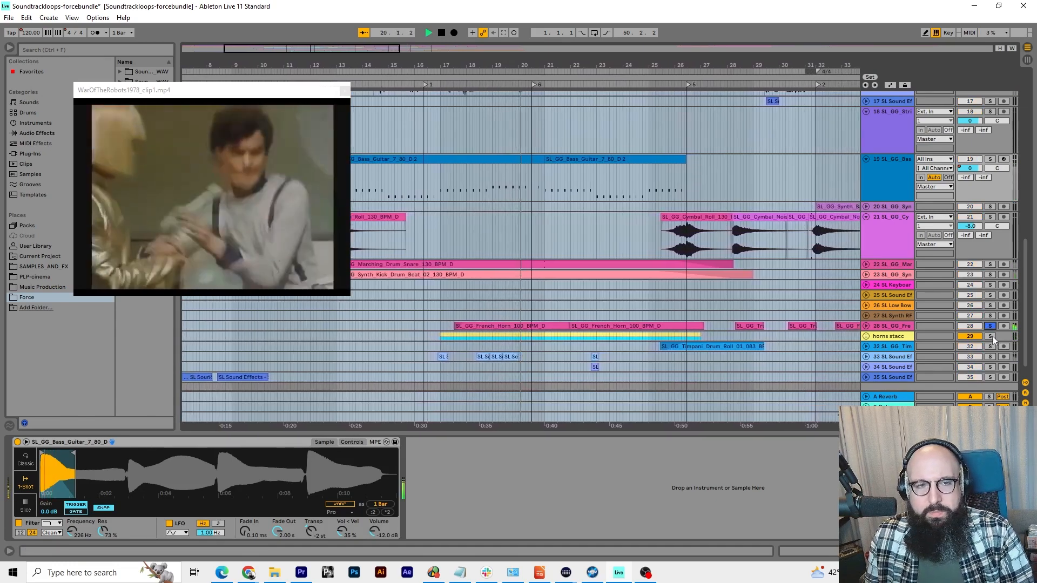
scroll(494, 225, "down", 1)
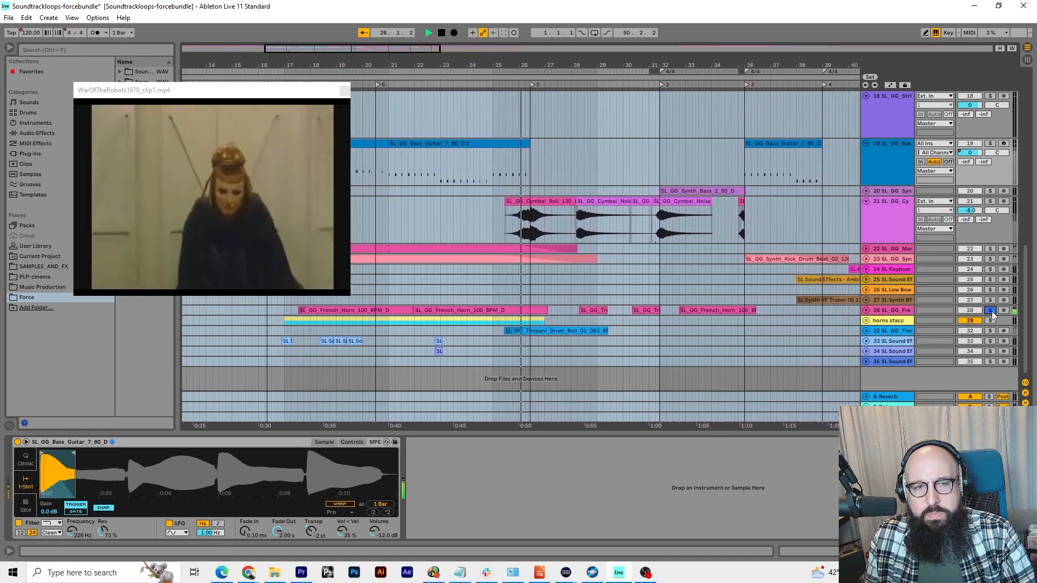
key("space")
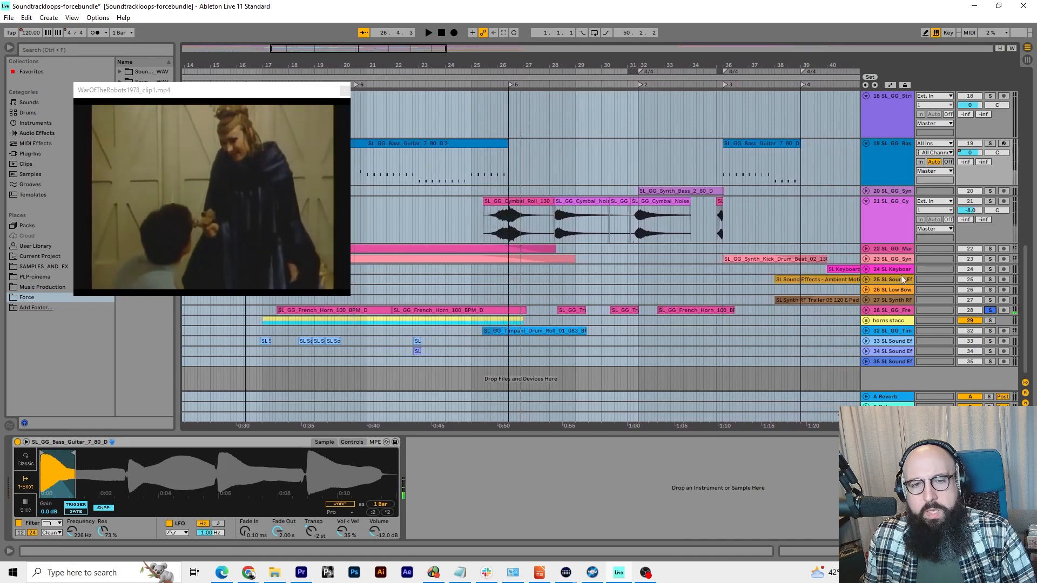
left_click_drag(484, 64, 588, 64)
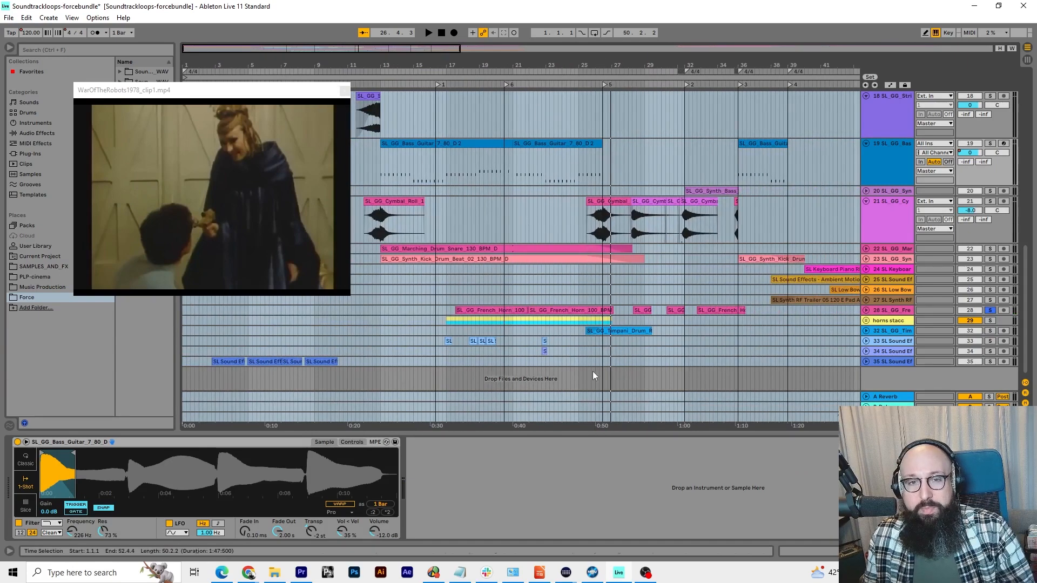
Add the horns stacc track to the French Horn solo, play both from about bar 18, clear the solos, and stop near bar 25
left_click(990, 321)
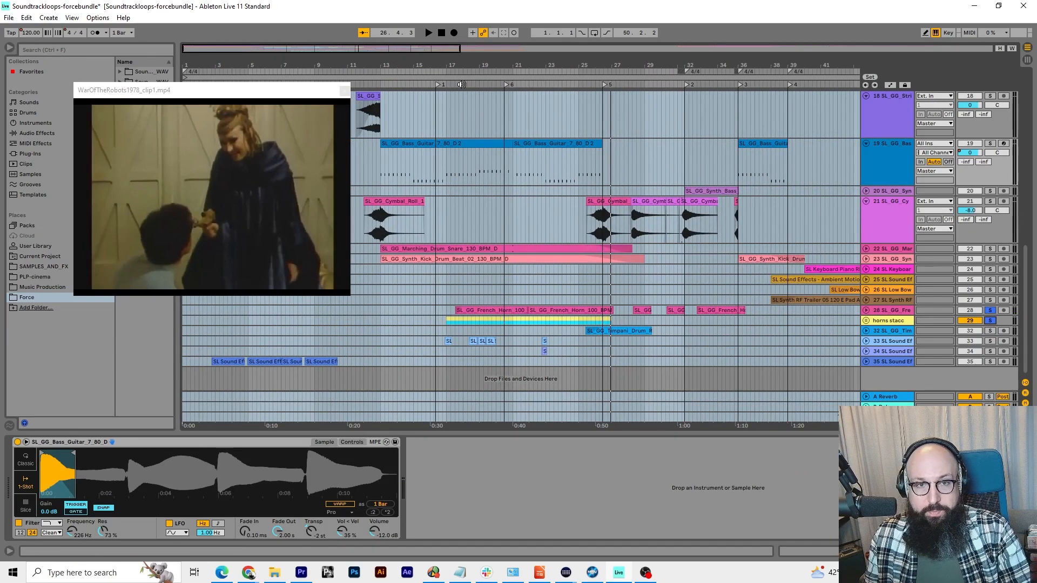
left_click(460, 84)
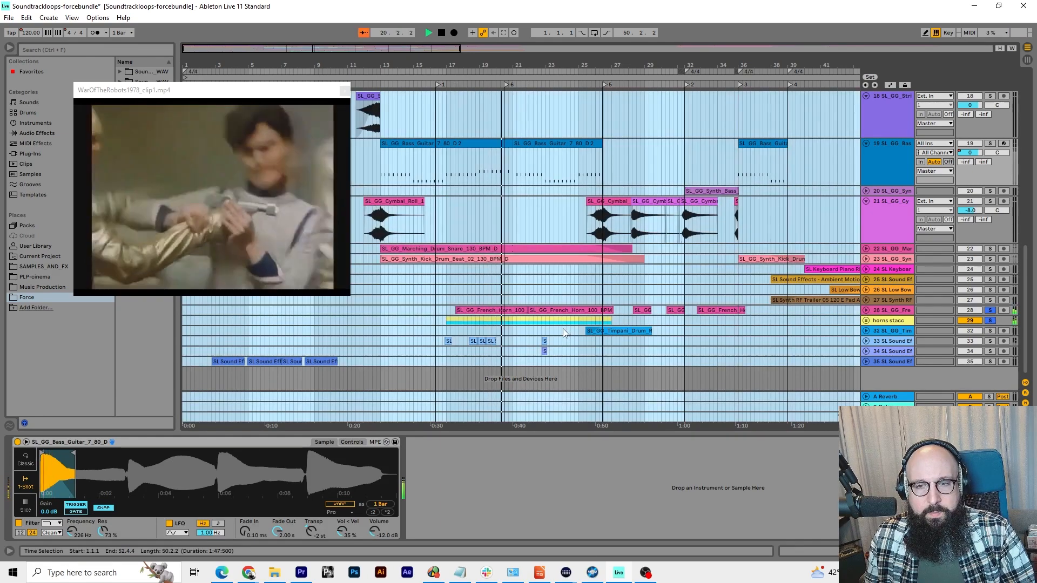
left_click(866, 340)
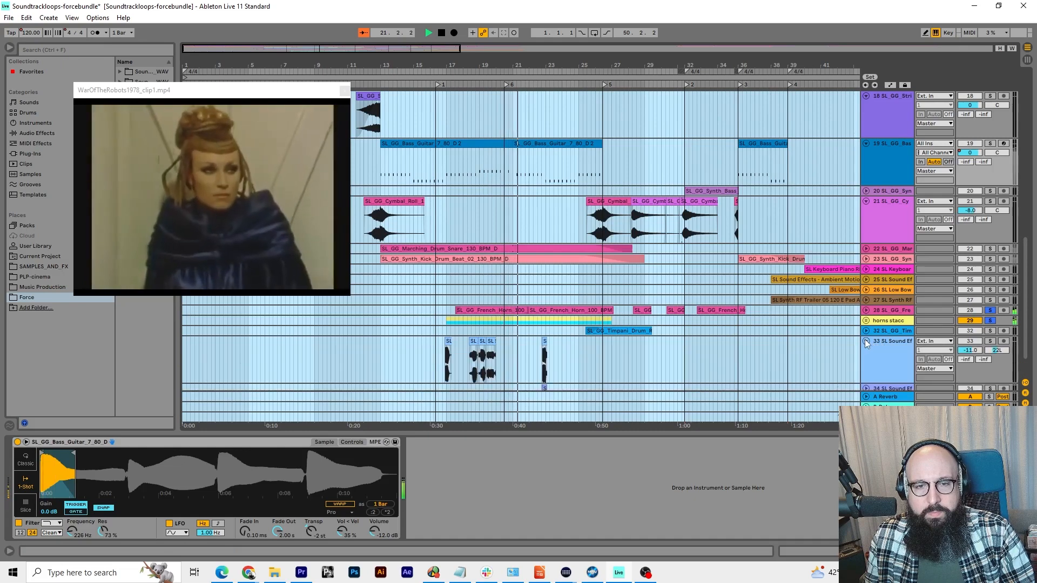
left_click(866, 341)
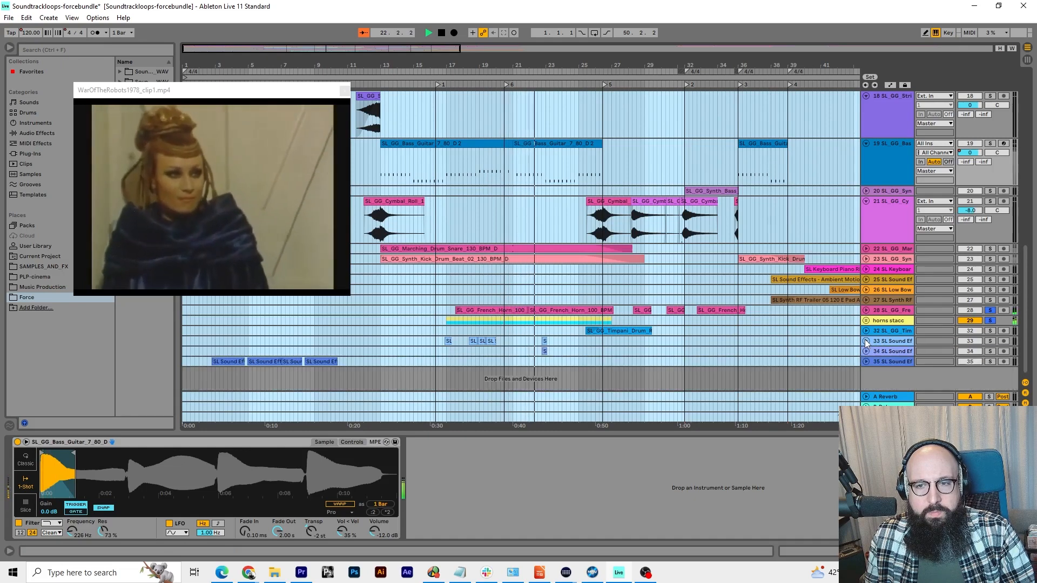
left_click(990, 321)
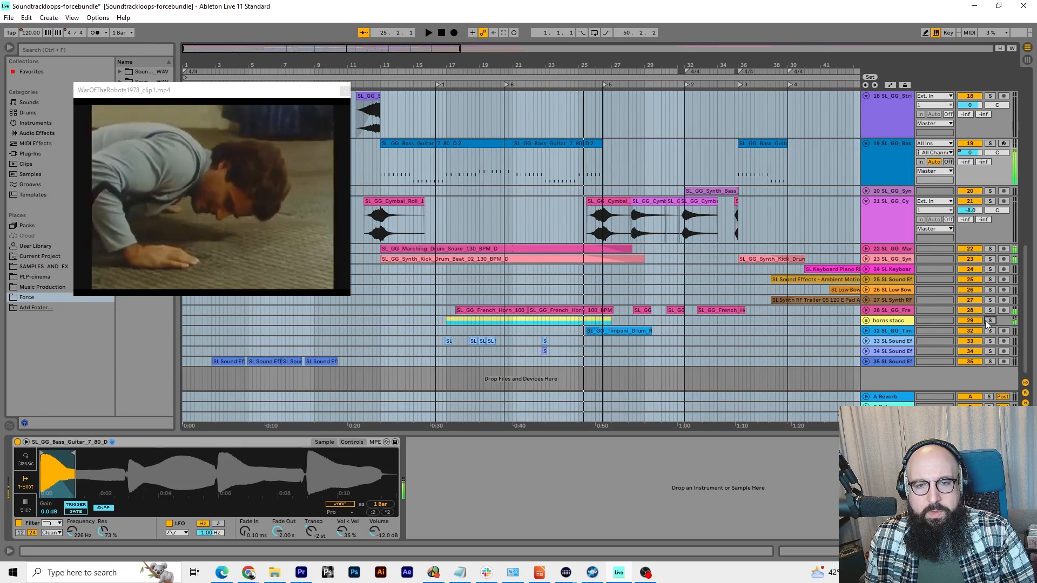
key("space")
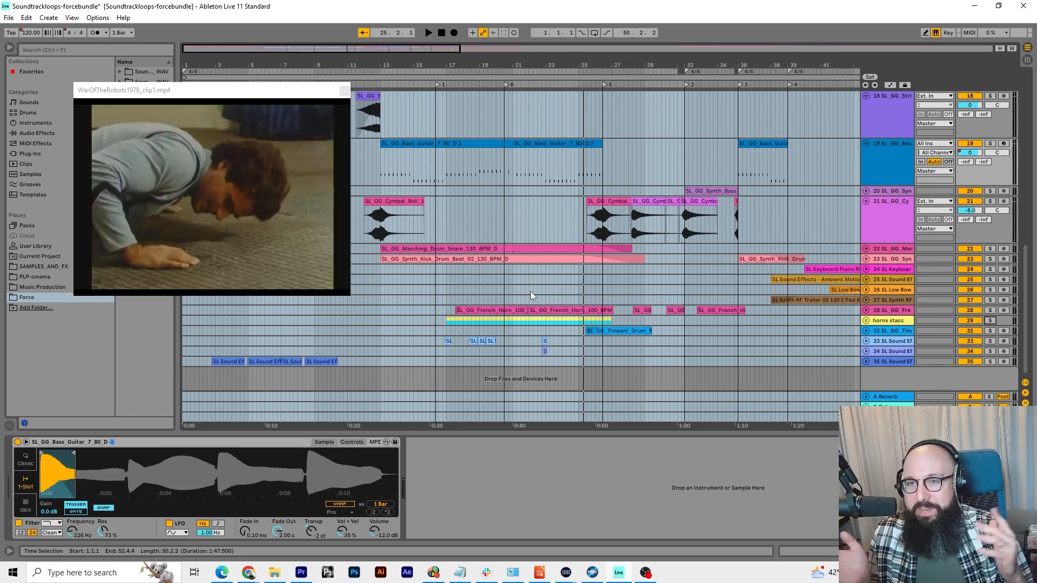
Play the full mix from about bar 18, unfold sound-effects track 33, and stop playback near bar 21
left_click(465, 83)
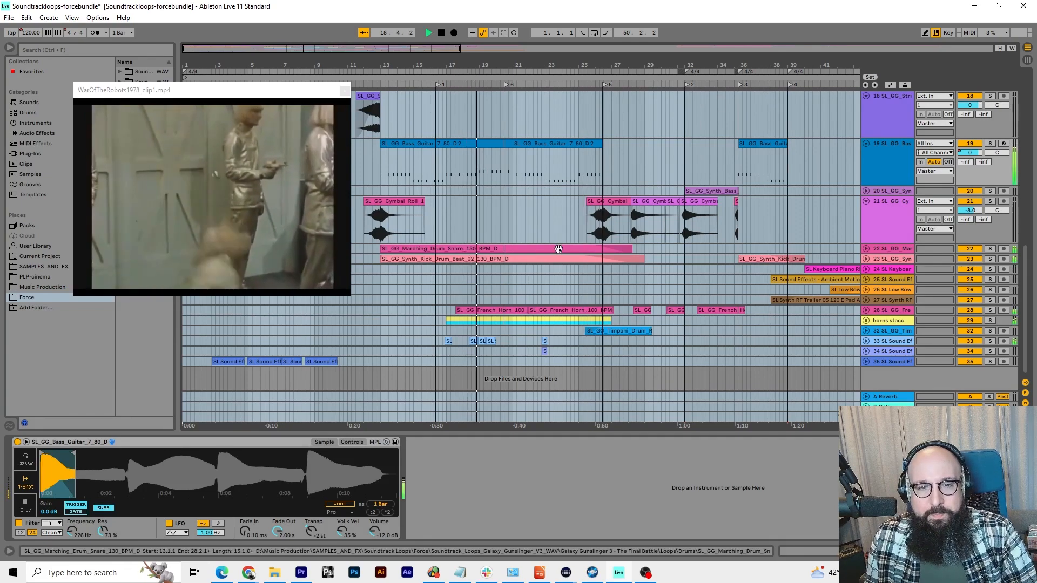
left_click(866, 341)
scroll(647, 336, "down", 1)
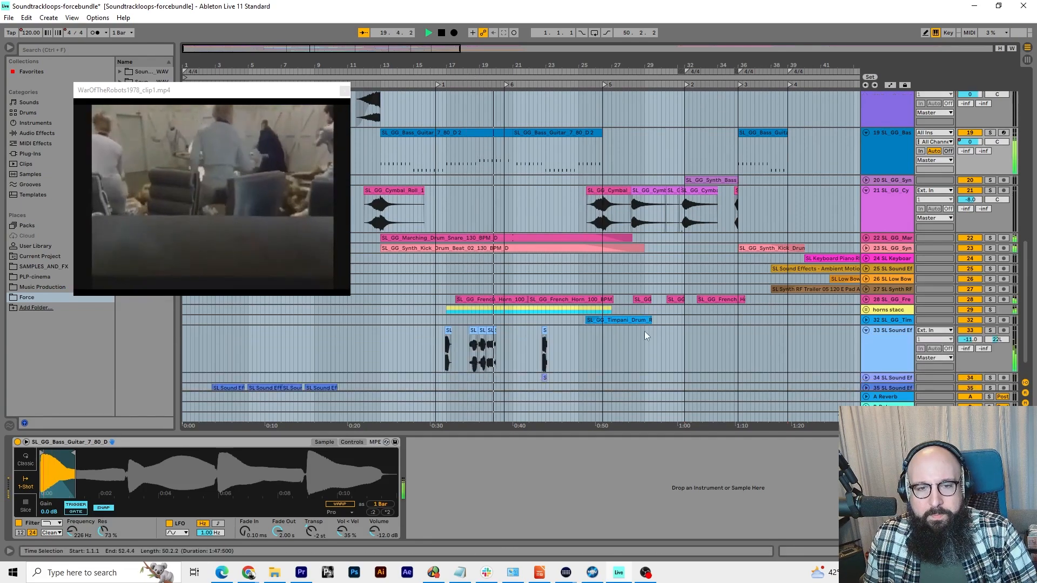
left_click_drag(452, 65, 450, 121)
key("space")
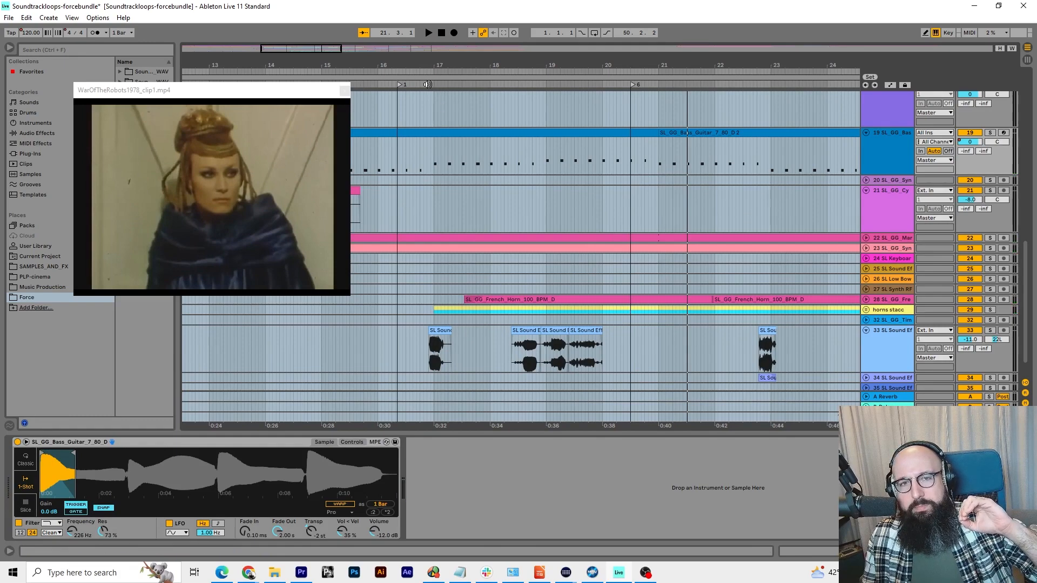
Solo sound-effects track 33, audition its clips from about bar 17 and about bar 22, then clear the solo and fold the track
left_click(428, 84)
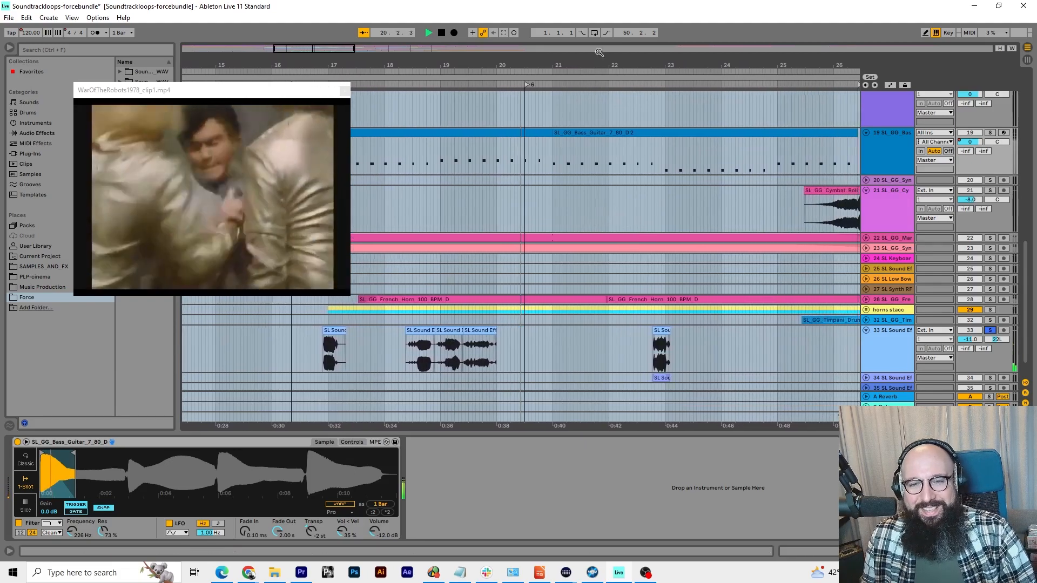
key("space")
left_click(641, 85)
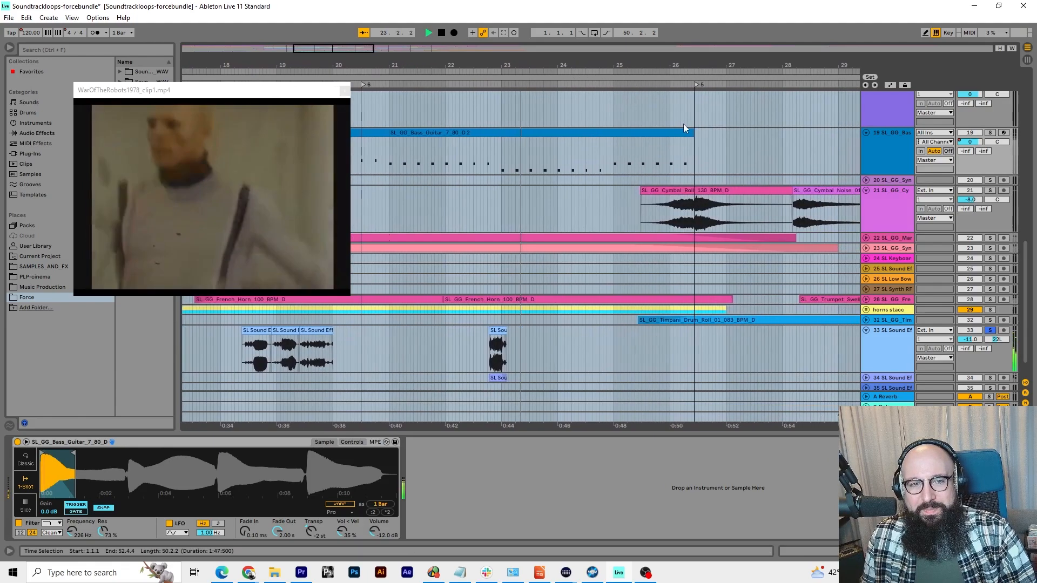
left_click(990, 330)
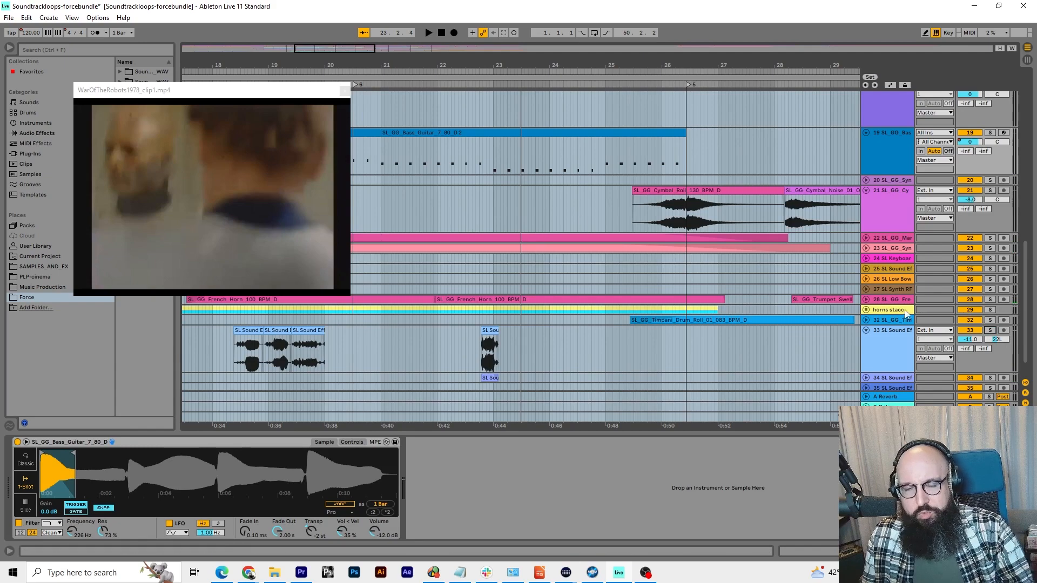
left_click(866, 332)
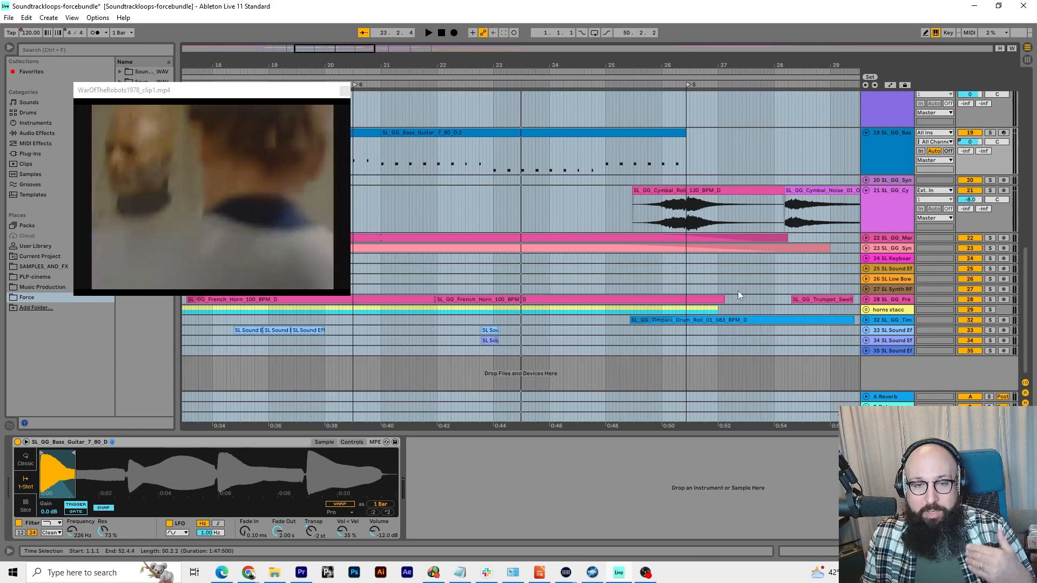
Play the full mix from about bar 23, unfold the Timpani Drum Roll track, and stop playback near bar 27
left_click_drag(619, 65, 619, 24)
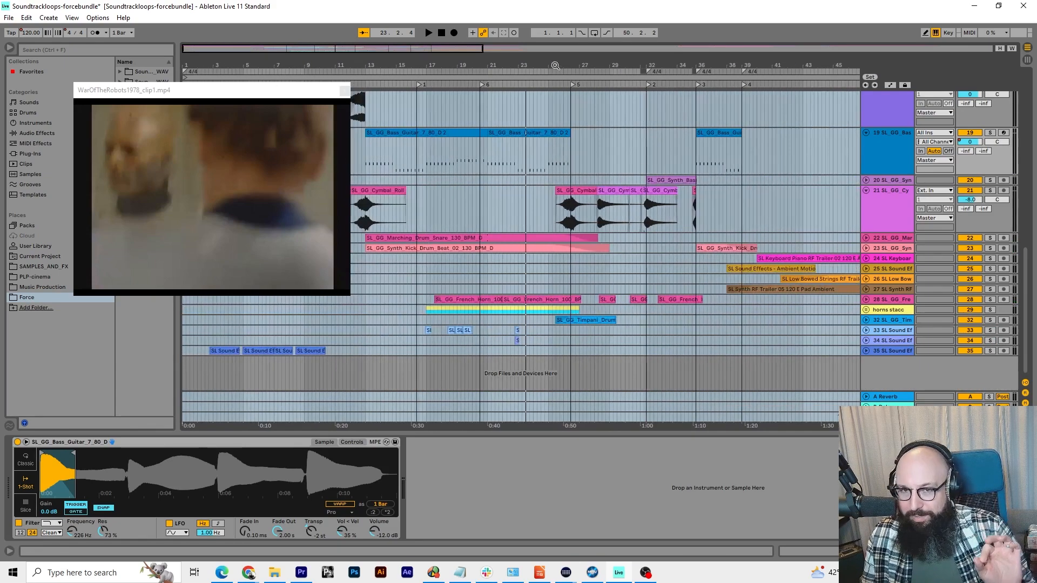
left_click(519, 83)
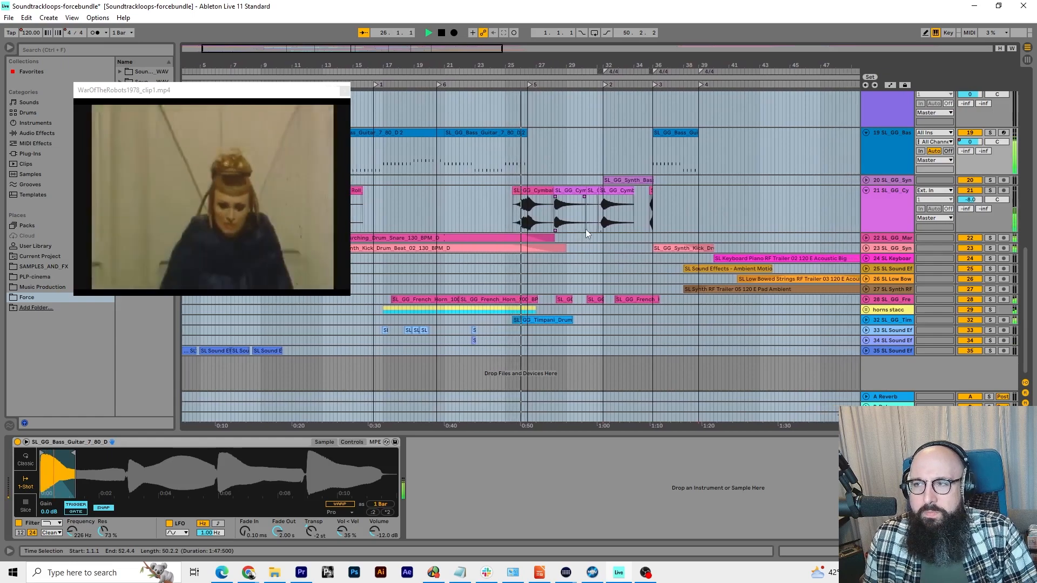
left_click(859, 320)
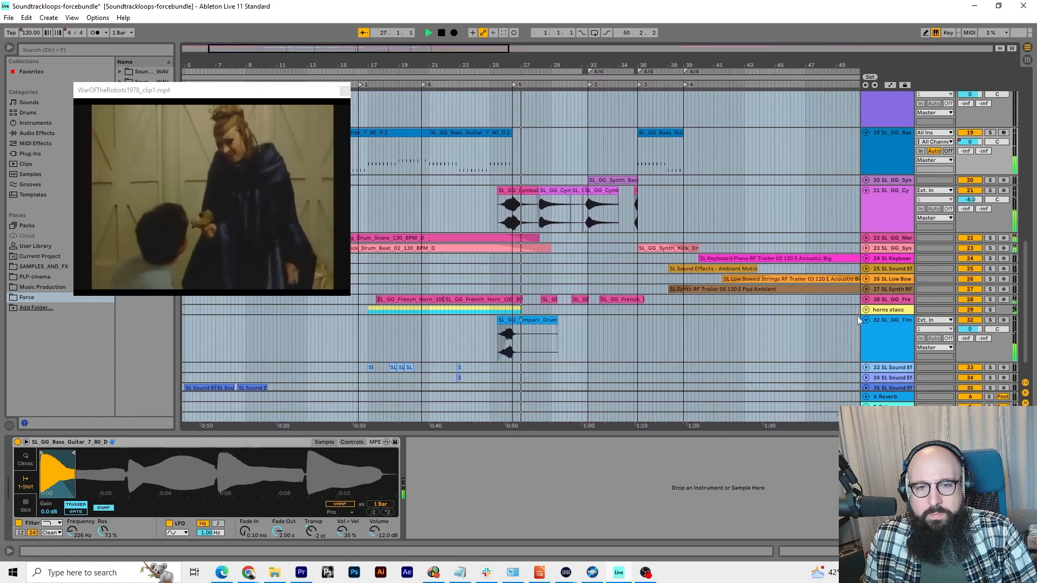
key("space")
Play the timpani drum roll from about bar 25 with its track soloed, and clear the solo near bar 27
left_click_drag(494, 66, 495, 119)
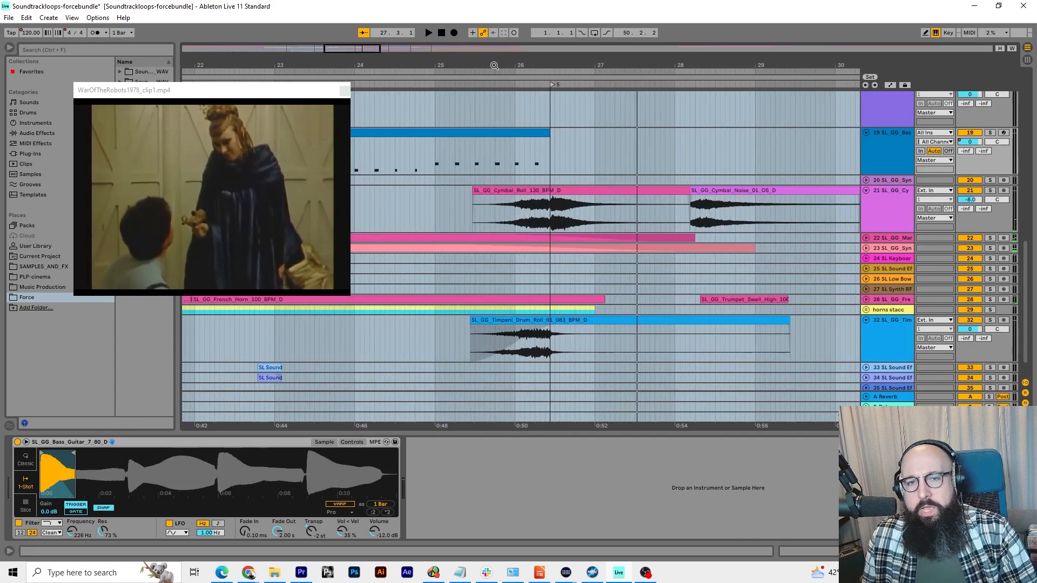
left_click(499, 331)
key("space")
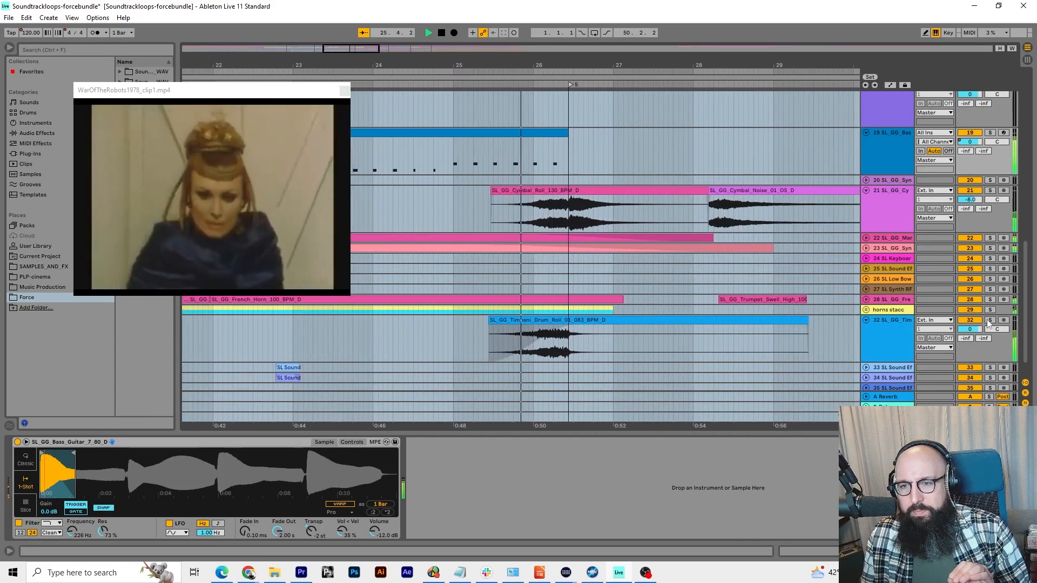
left_click(990, 320)
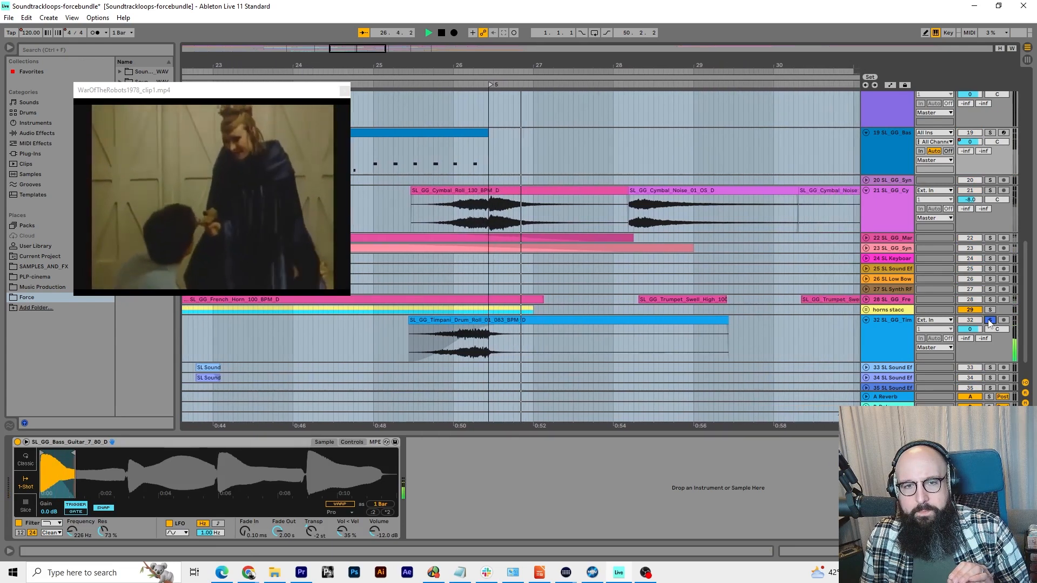
left_click(990, 321)
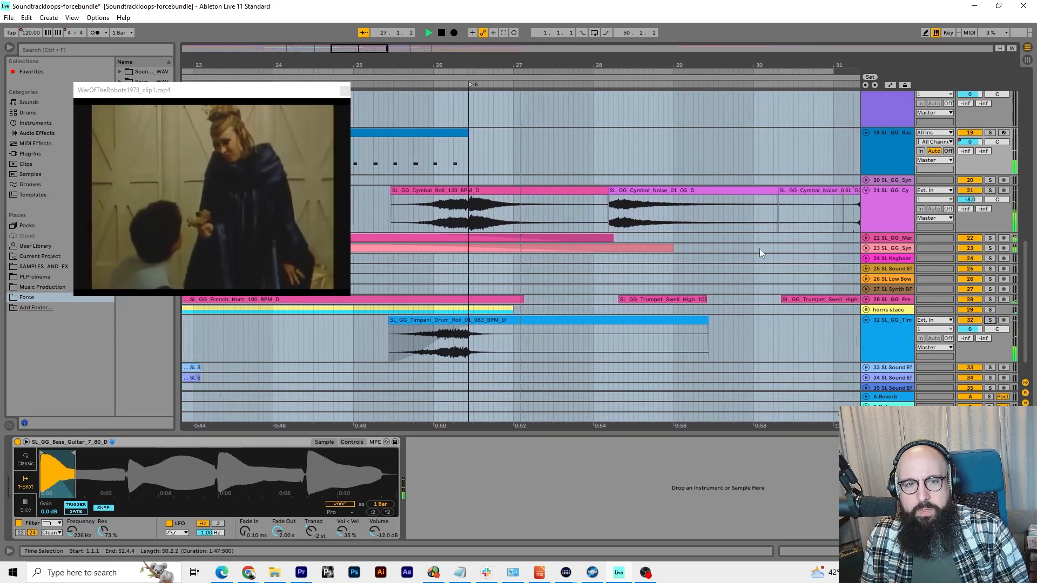
Solo the cymbal track together with the timpani track, play them from about bar 25, and clear the solos
left_click(991, 191)
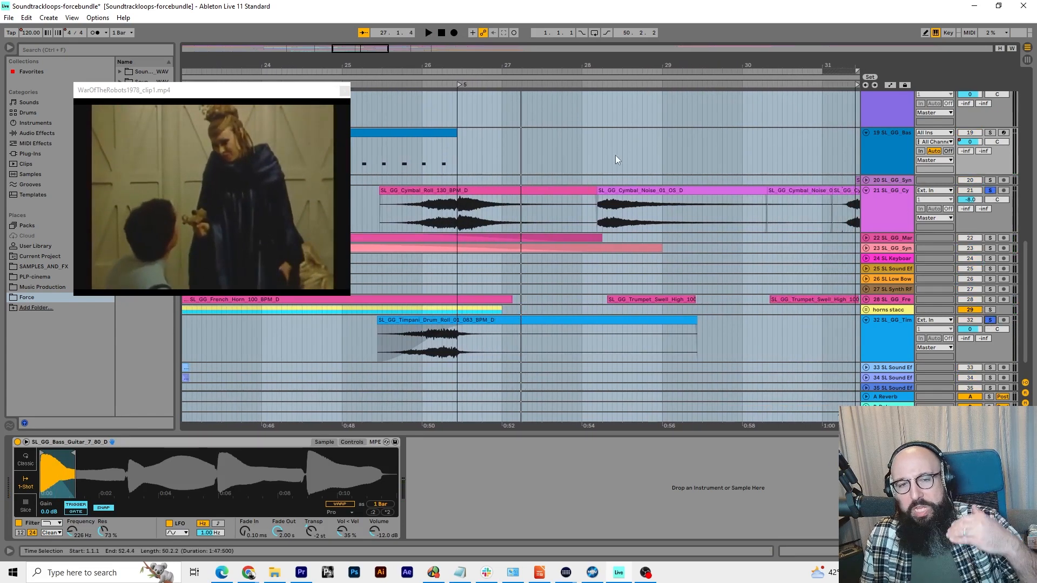
left_click(399, 84)
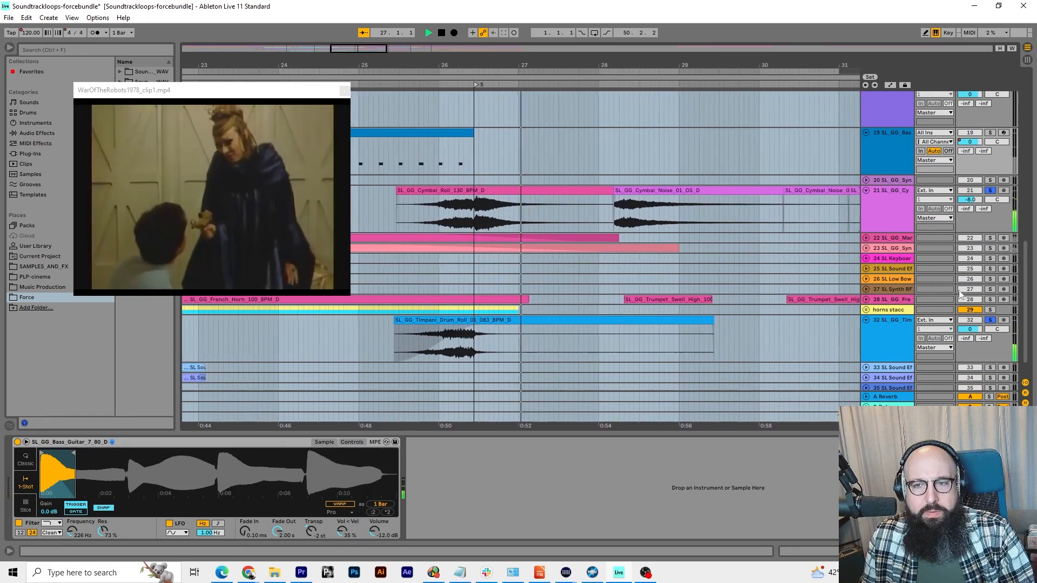
left_click(989, 320)
key("space")
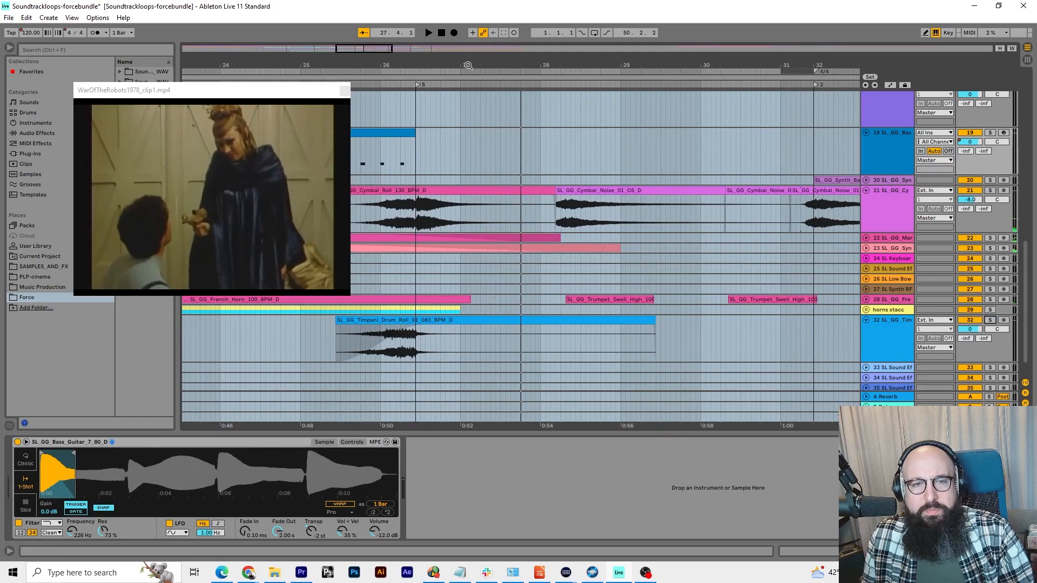
Play the full mix from locator 5 near bar 26, examine the tracks active in that section, and stop near bar 30
left_click_drag(471, 66, 489, 51)
scroll(561, 176, "up", 15)
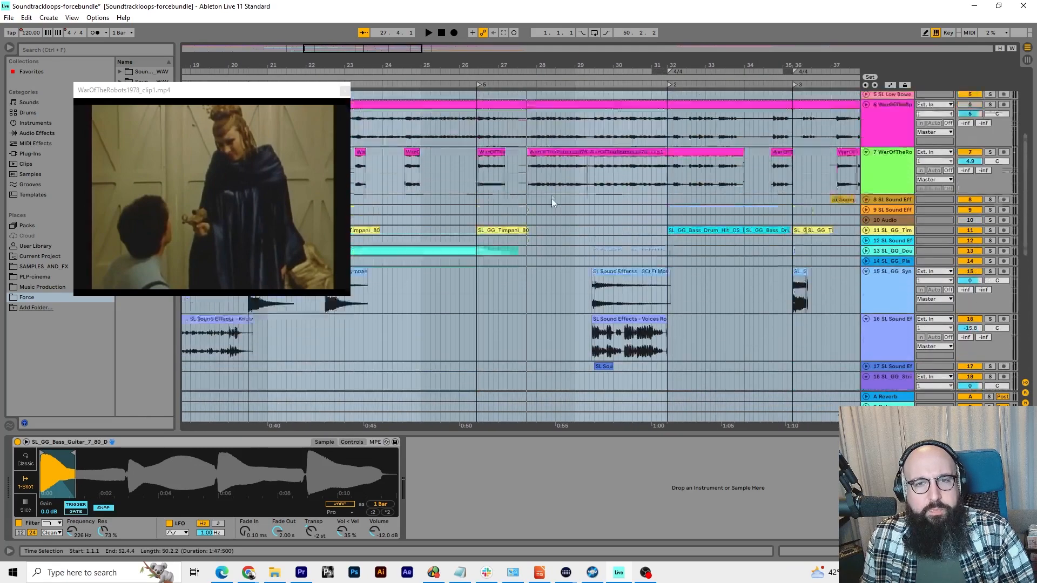
scroll(552, 203, "down", 1)
left_click(479, 84)
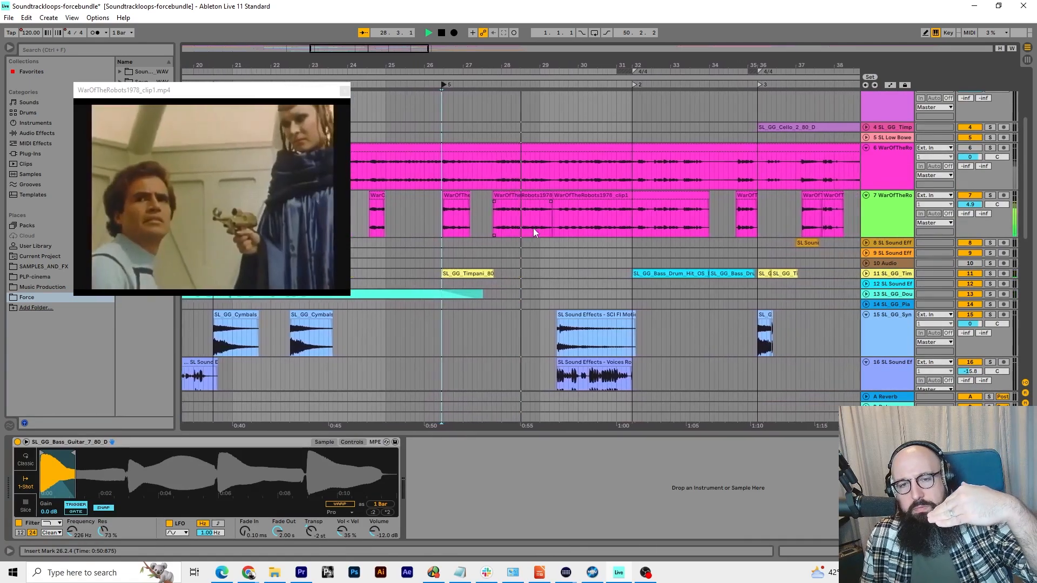
scroll(534, 229, "down", 5)
scroll(533, 229, "down", 2)
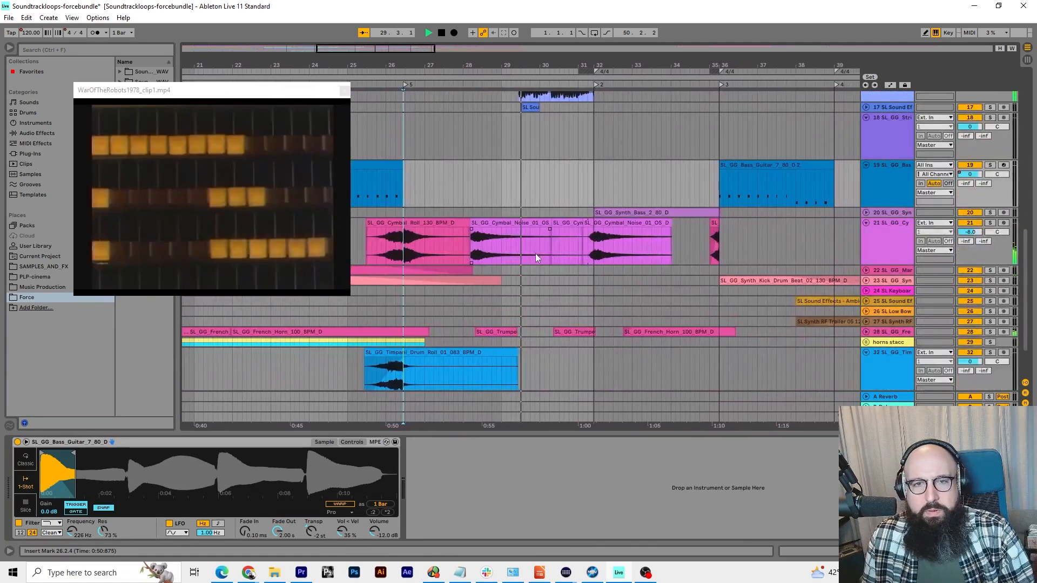
scroll(545, 250, "up", 3)
scroll(545, 250, "down", 3)
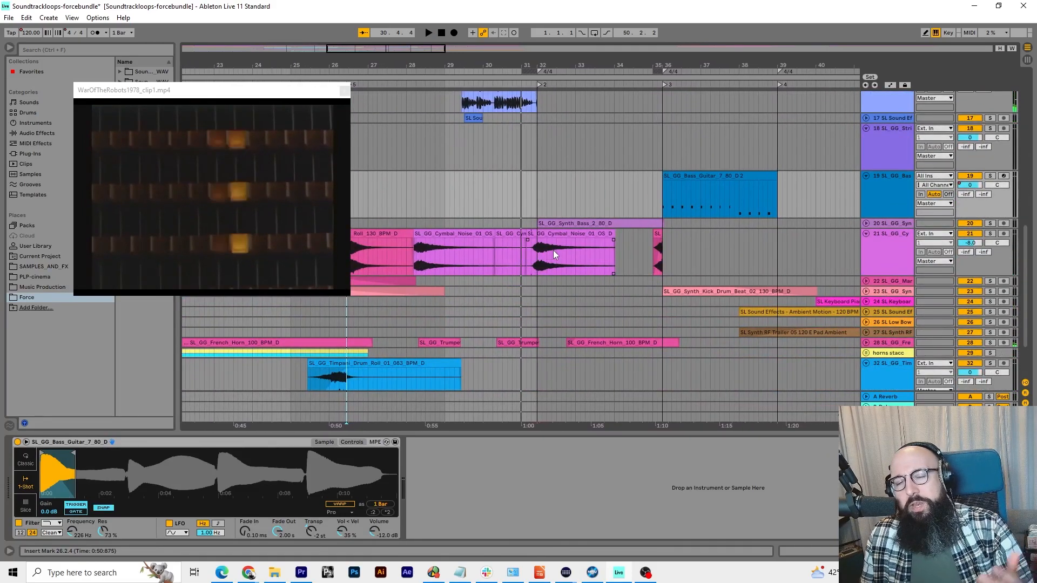
scroll(455, 139, "up", 3)
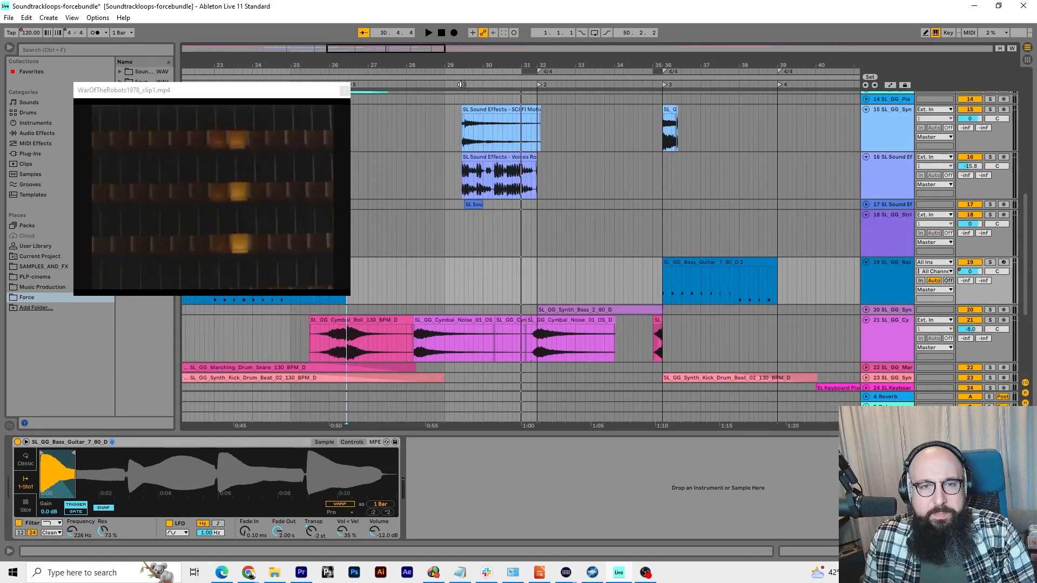
Solo the Voices sound-effects track, play it from about bar 29, clear the solo, and stop playback near bar 32
key("space")
left_click(990, 157)
key("space")
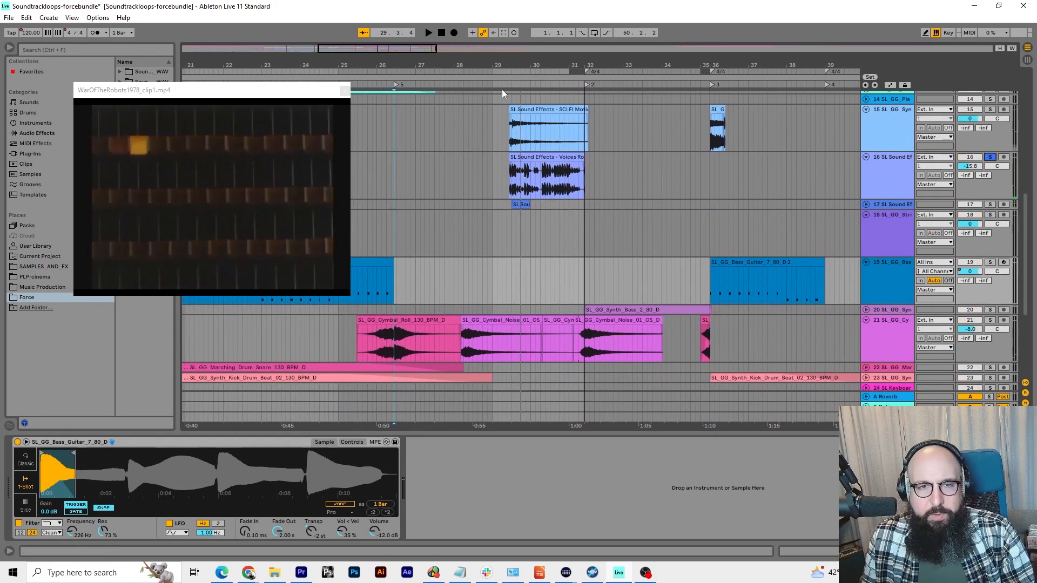
key("space")
scroll(642, 150, "up", 3)
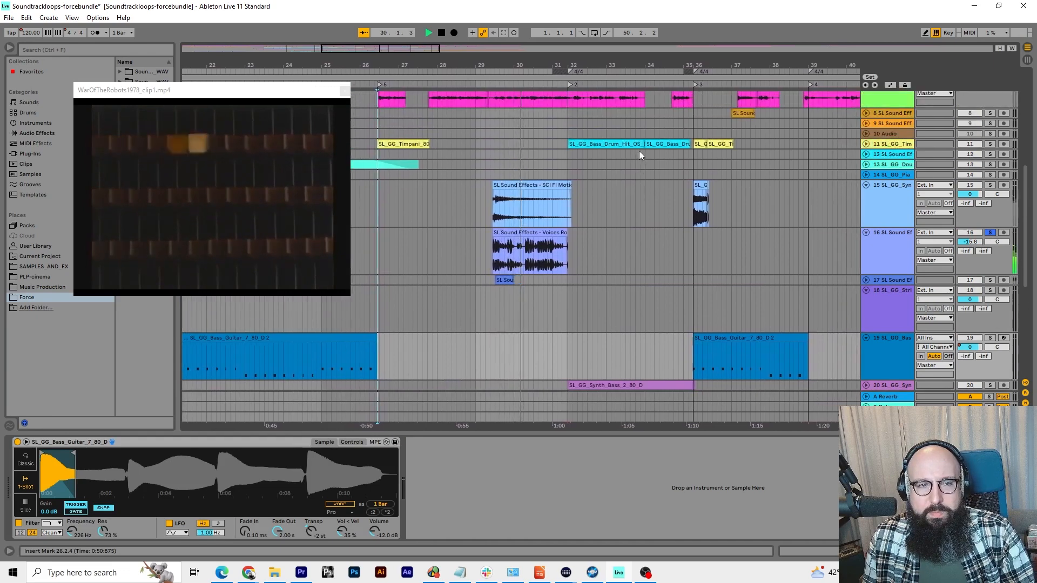
left_click(991, 234)
key("space")
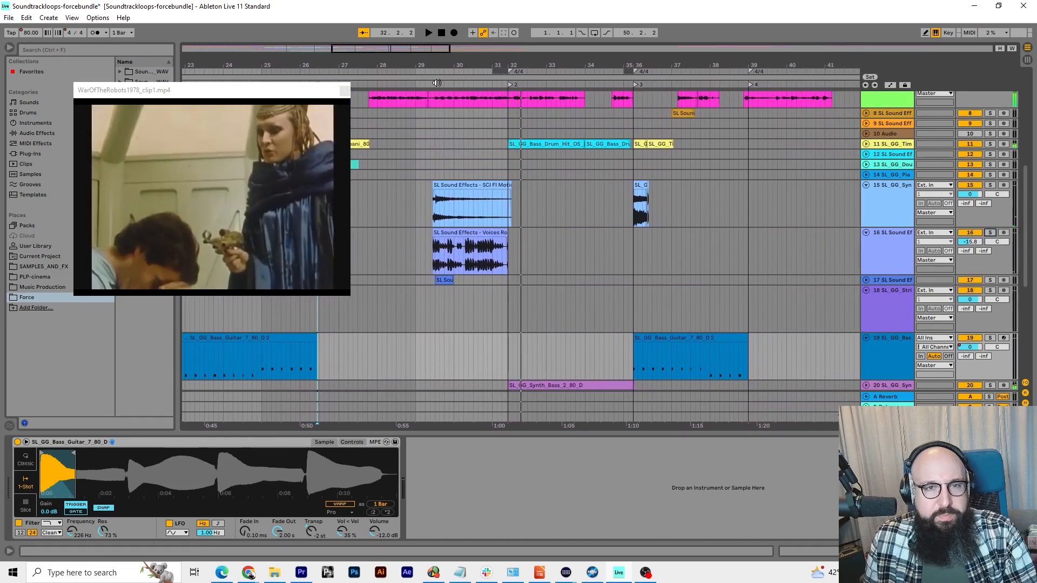
Solo track 15 with the sci-fi motion effect, audition it from about bar 29, and clear the solo near bar 31
key("space")
left_click(991, 185)
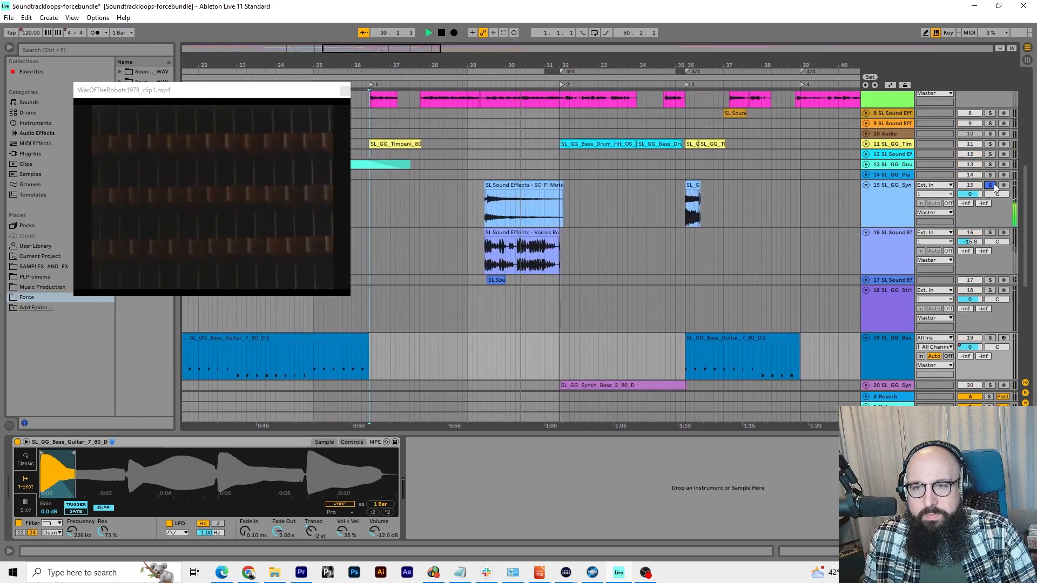
left_click(469, 84)
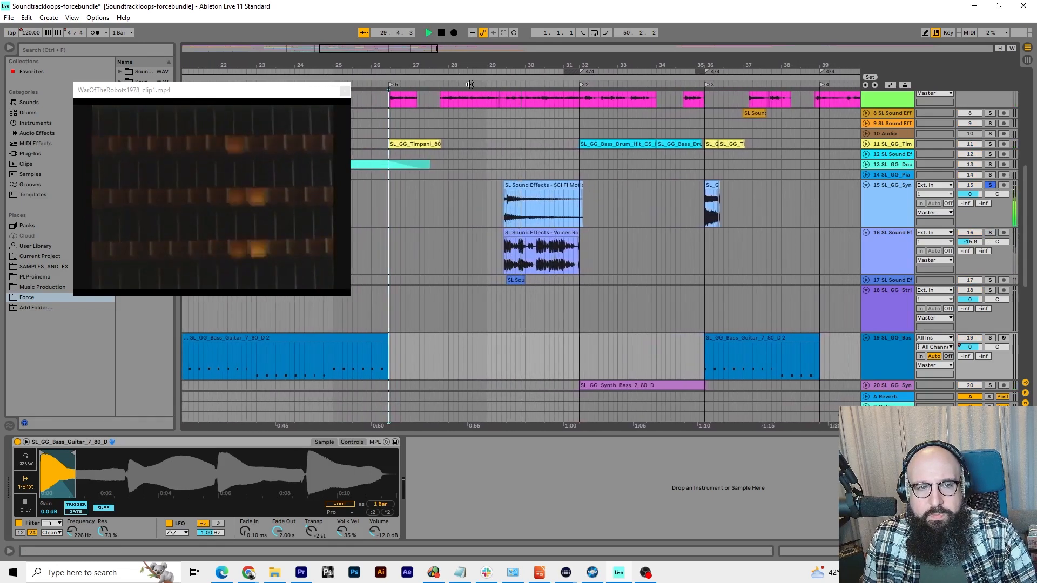
left_click(587, 199)
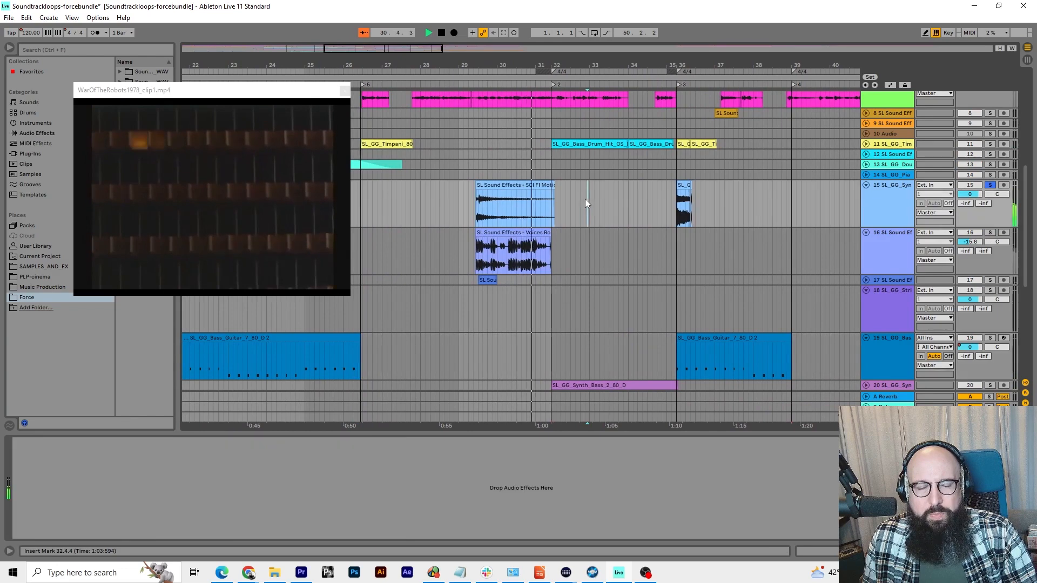
left_click(991, 185)
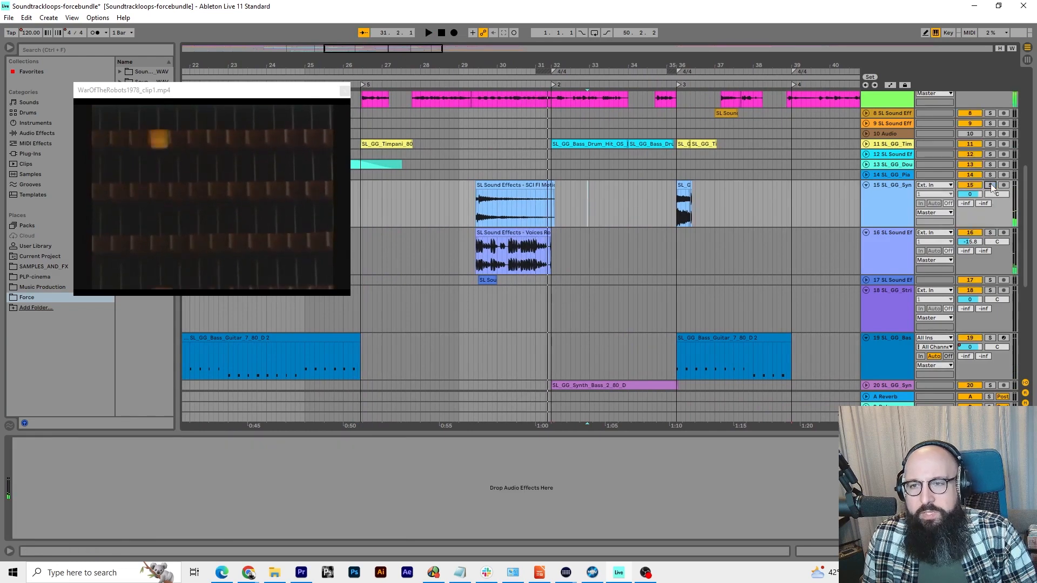
Play the full mix from about bar 29 to bar 31, unfold sound-effects track 17, and restart playback near bar 29
left_click(440, 81)
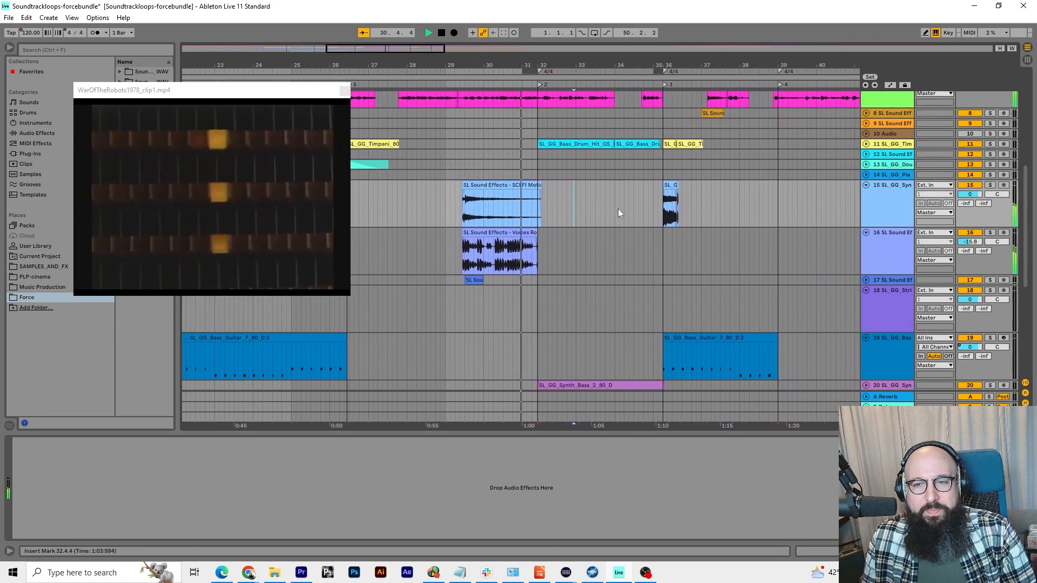
key("space")
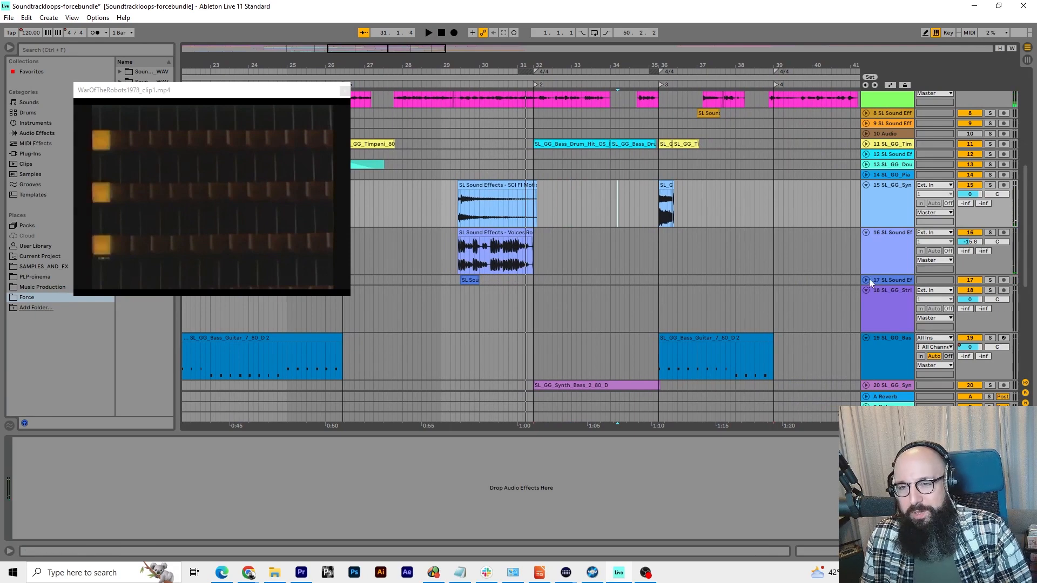
left_click(866, 280)
left_click(457, 84)
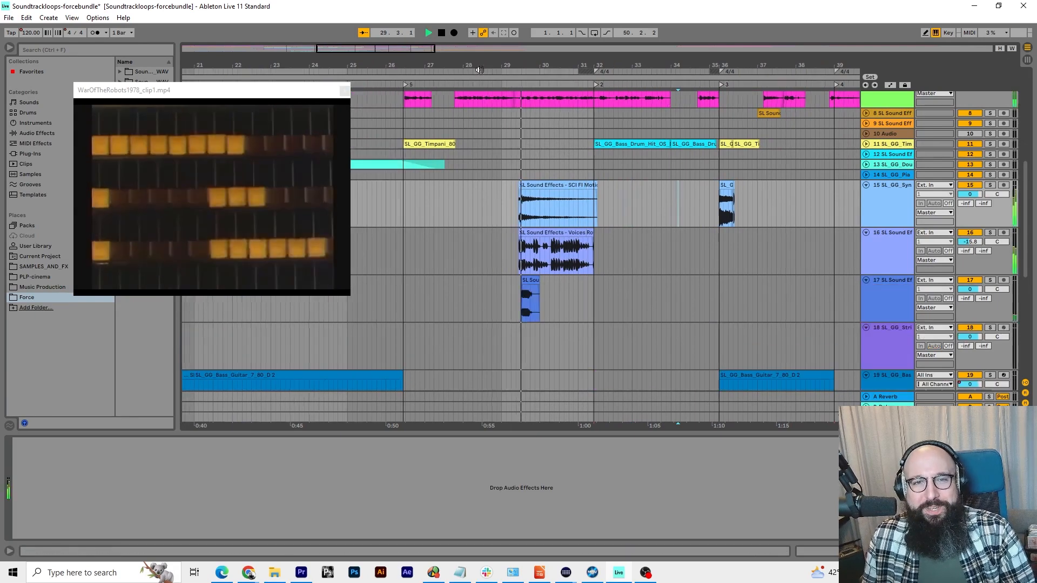
Solo sound-effects track 17, audition its short clip from about bar 29, stop near bar 30, and clear the solo
left_click(990, 281)
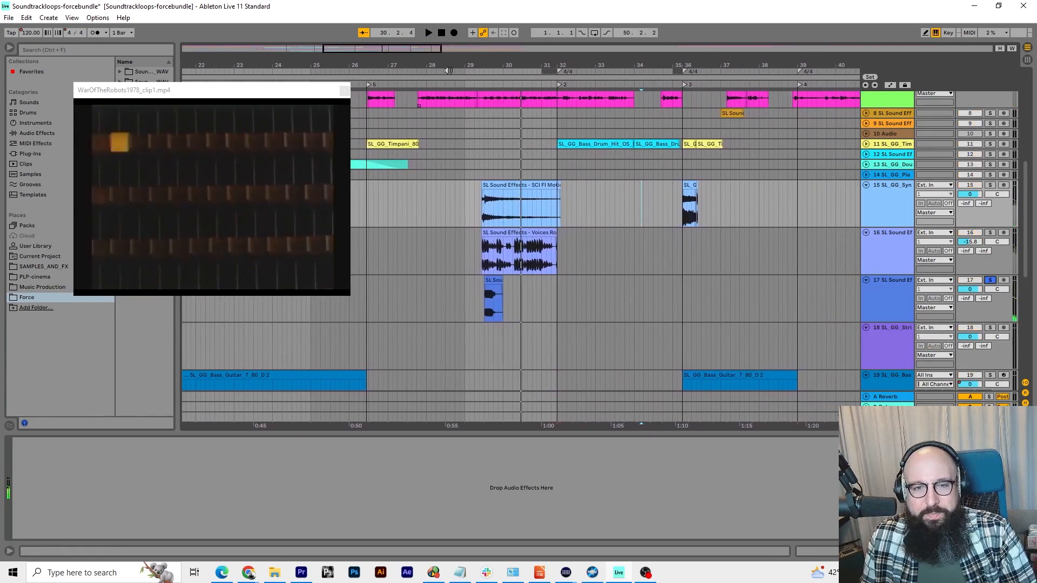
left_click(479, 84)
left_click_drag(517, 75, 478, 84)
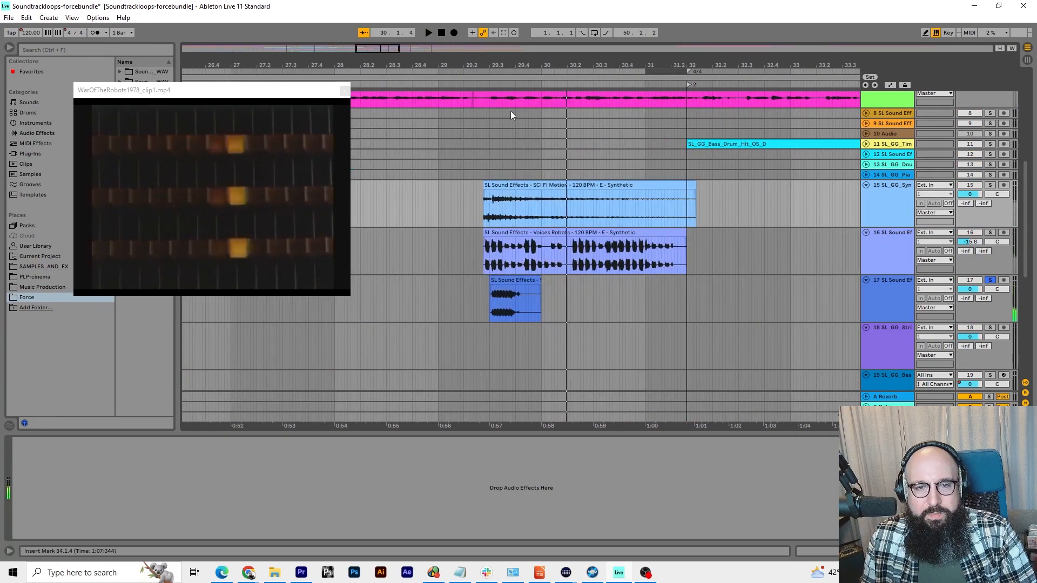
key("space")
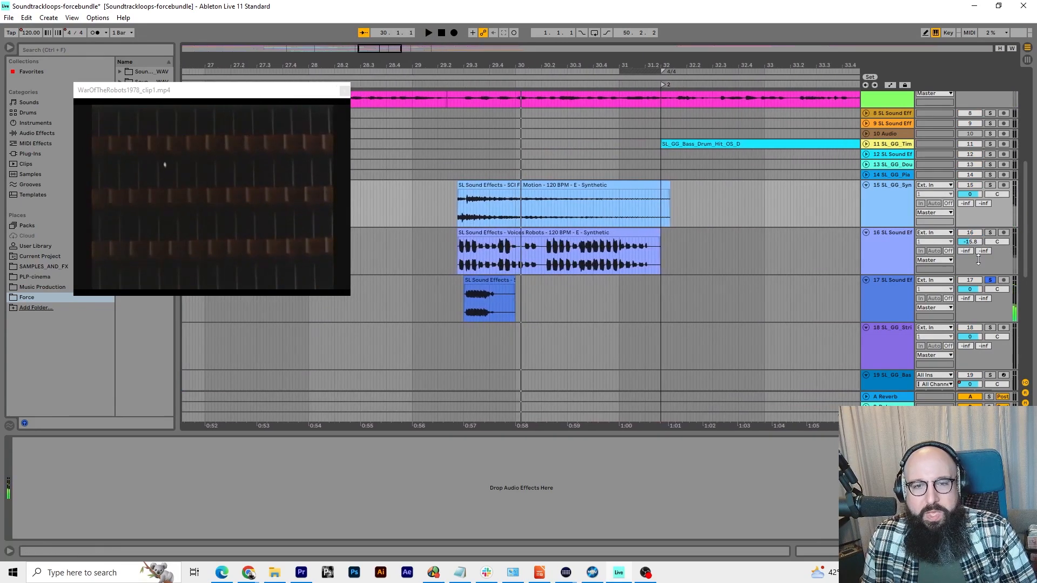
left_click(990, 280)
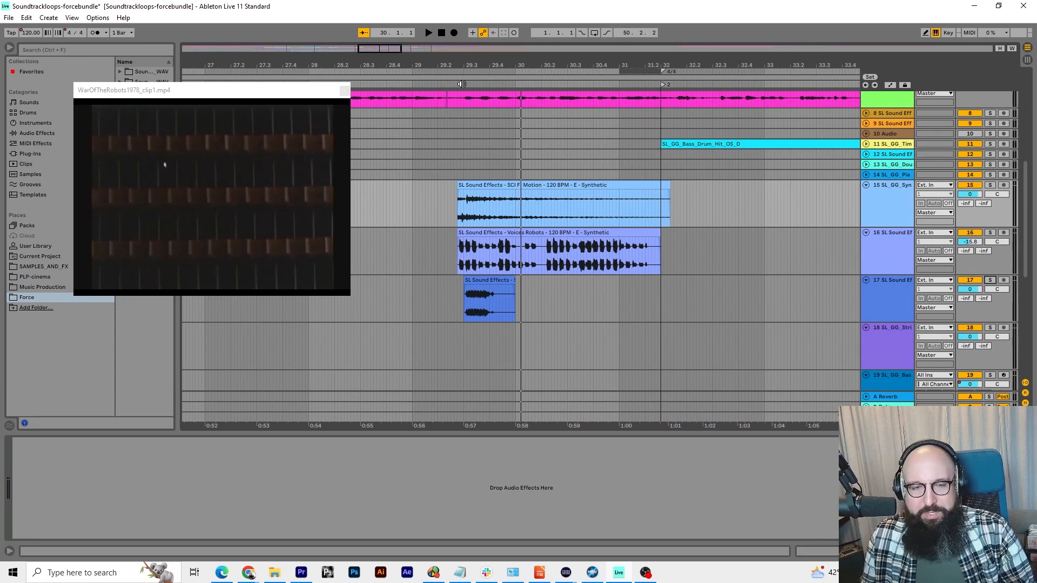
Play the full mix from about bar 29 through the scene change, and stop playback shortly after bar 32
left_click(449, 84)
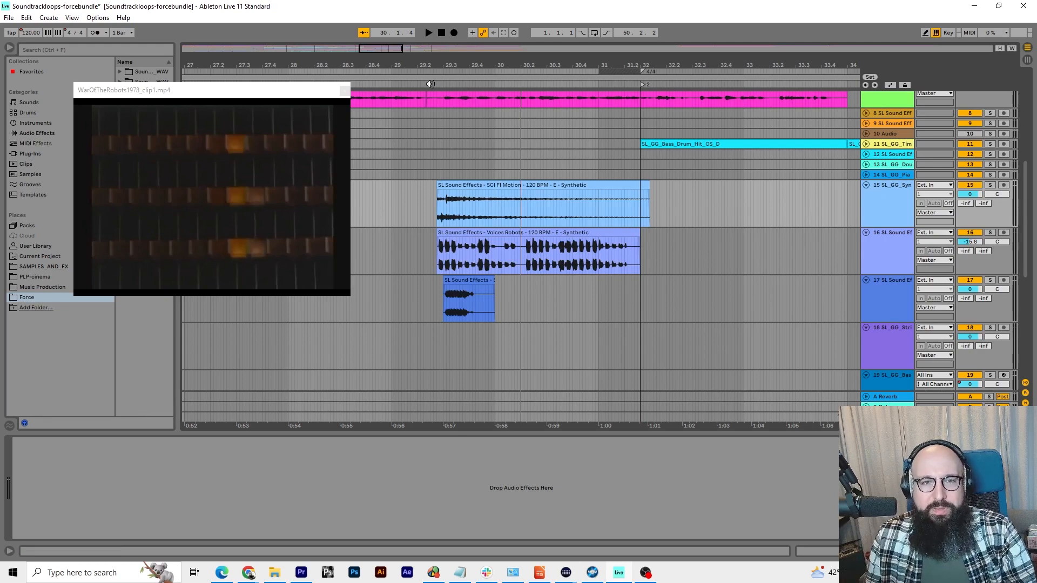
left_click(430, 84)
scroll(835, 243, "up", 5)
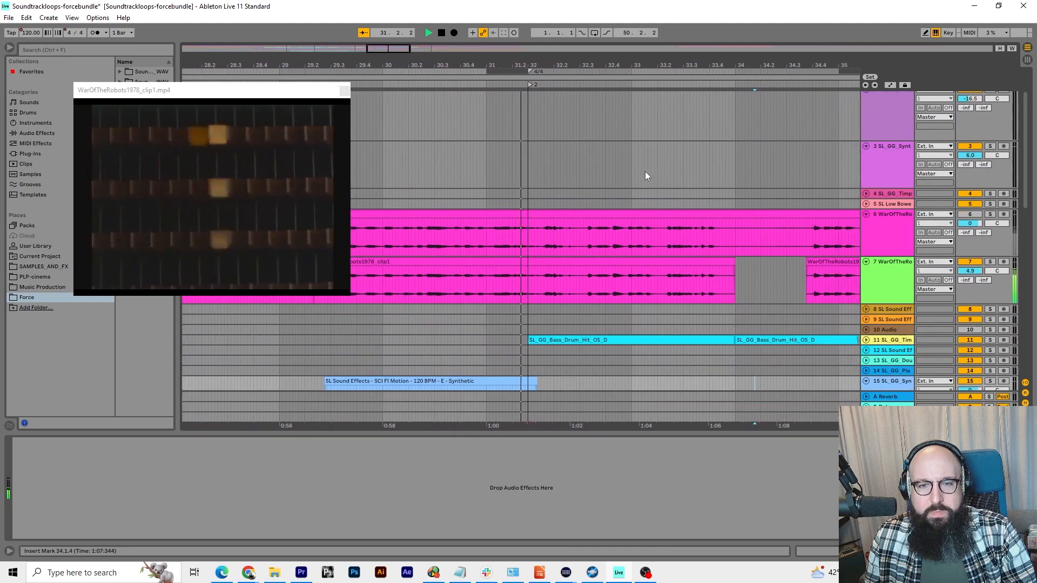
key("space")
Go to locator 2 at bar 32, enlarge the Master track, and turn on automation mode to show the song tempo envelope
left_click(491, 85)
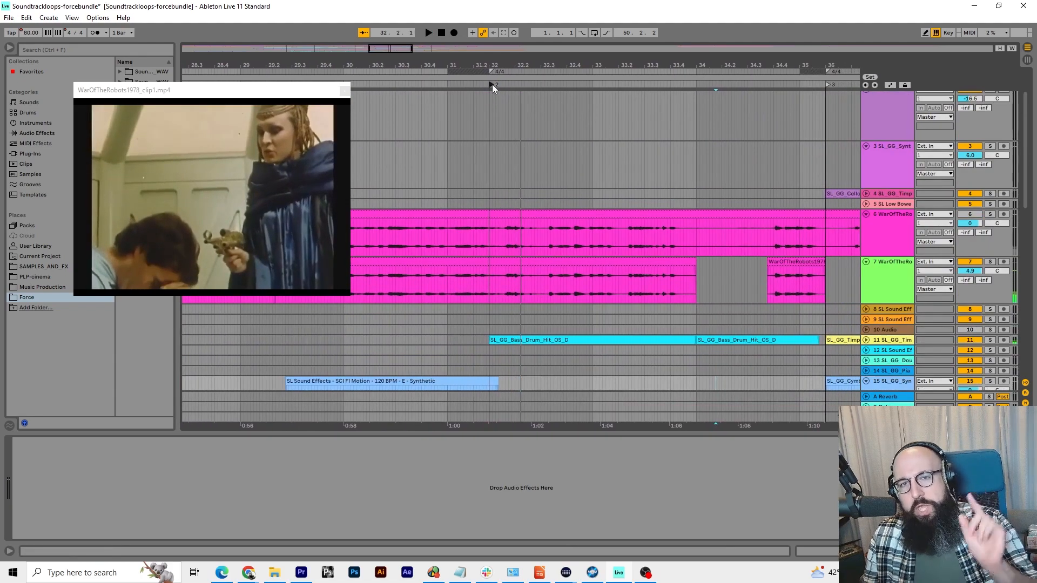
left_click_drag(490, 66, 492, 108)
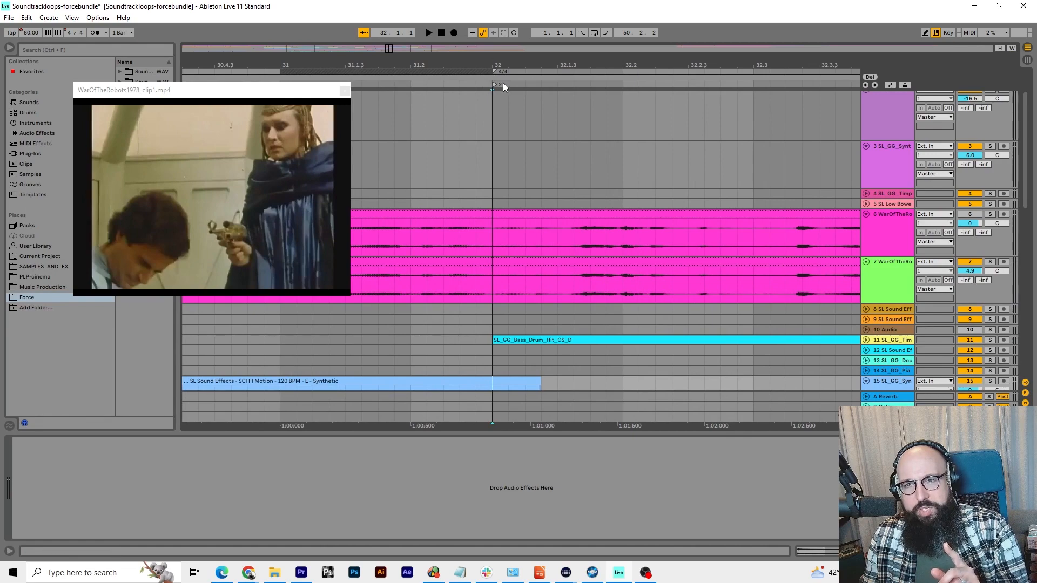
scroll(511, 137, "up", 2)
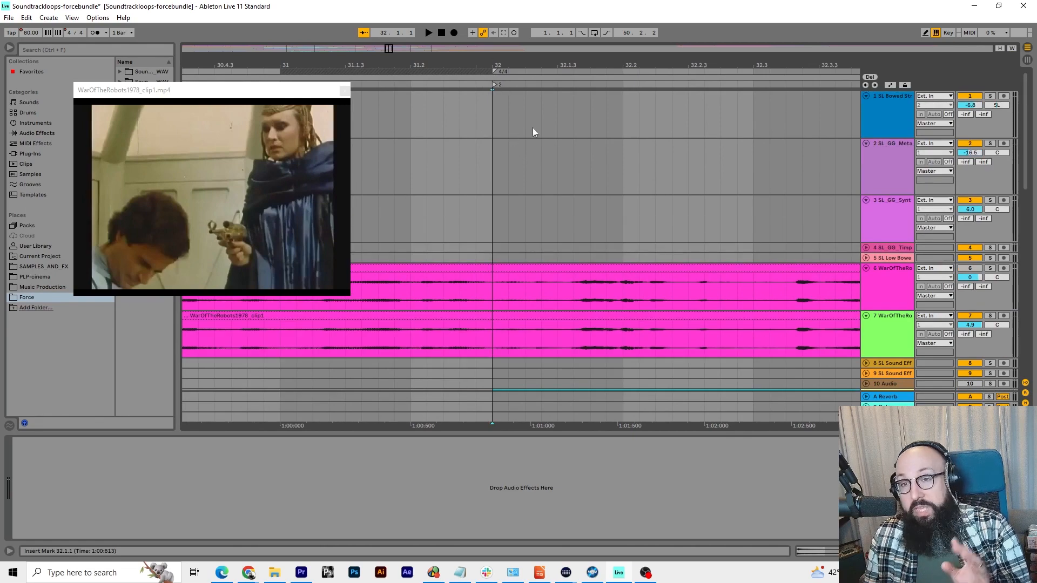
scroll(673, 189, "down", 15)
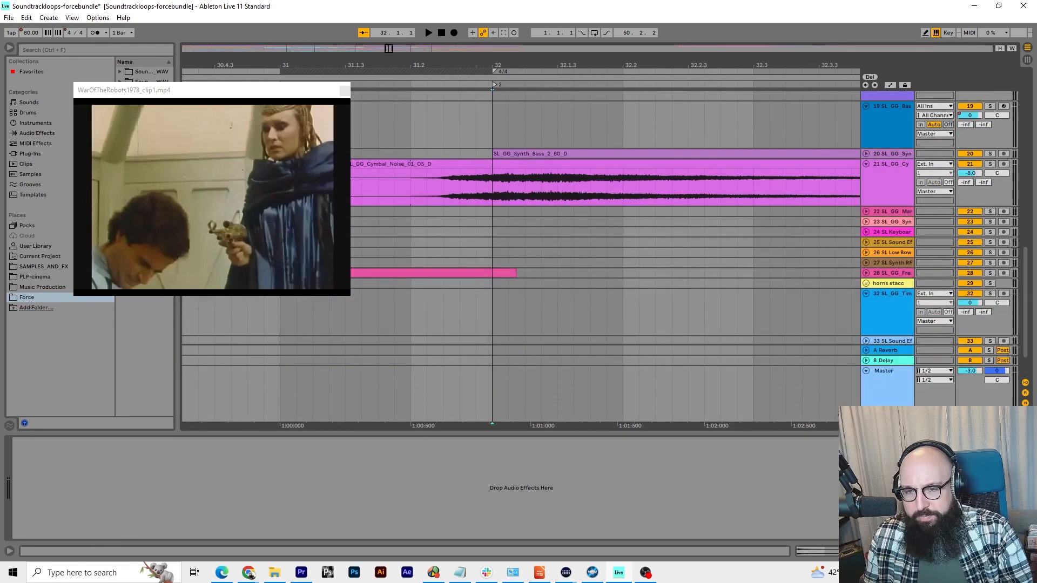
left_click(907, 381)
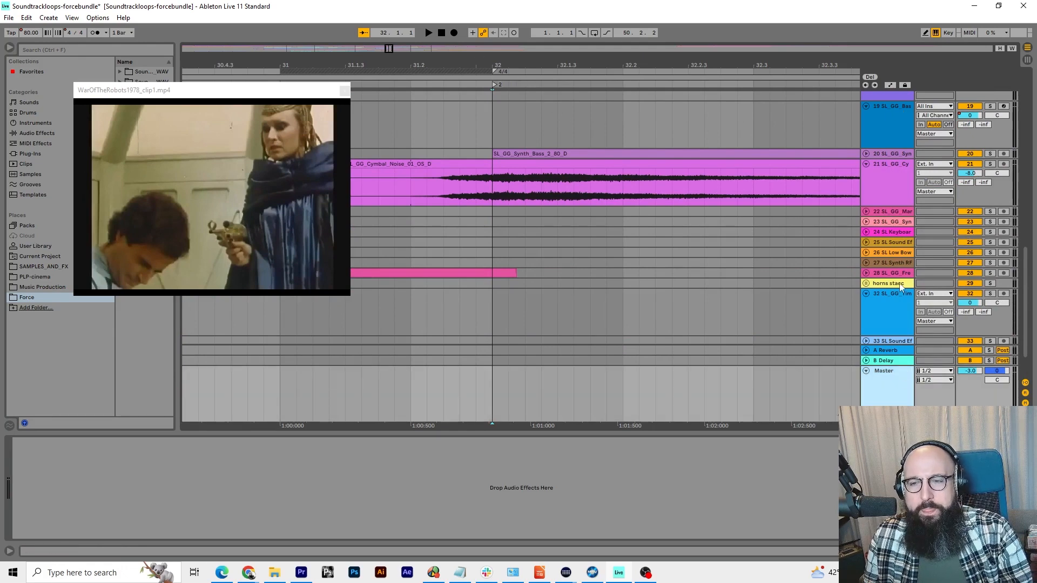
right_click(901, 397)
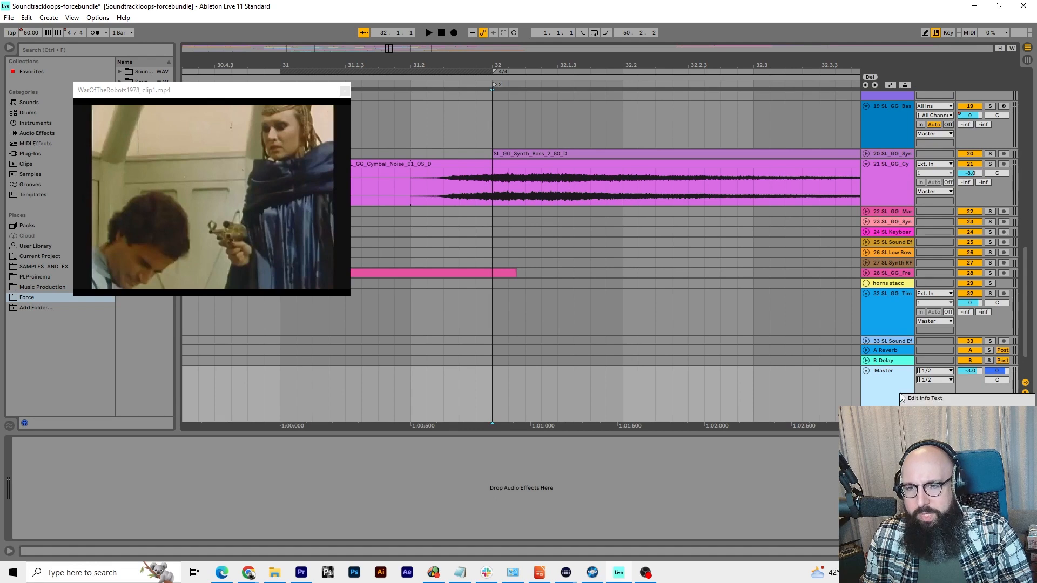
left_click(892, 385)
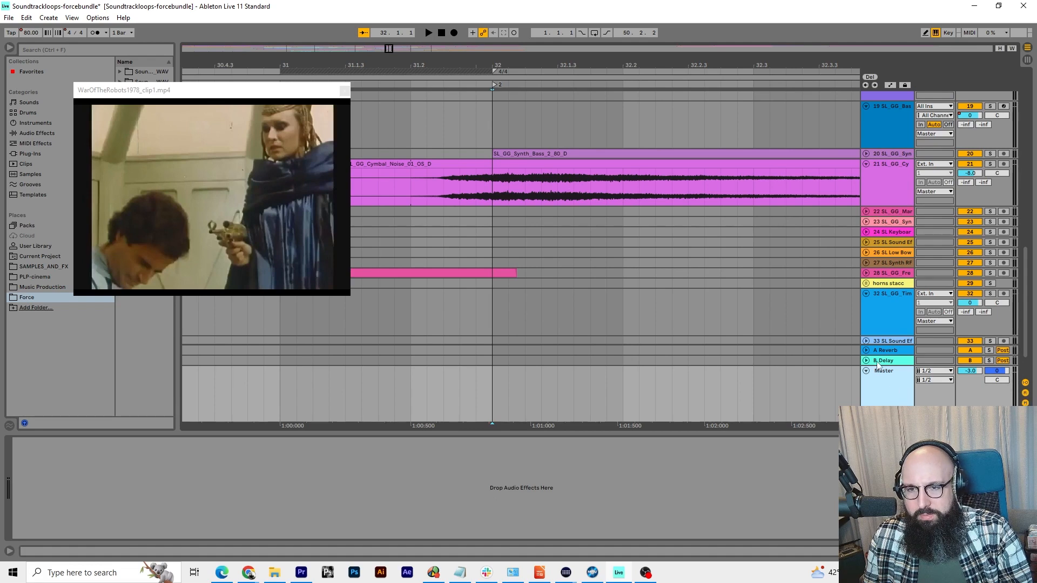
left_click_drag(879, 365, 882, 339)
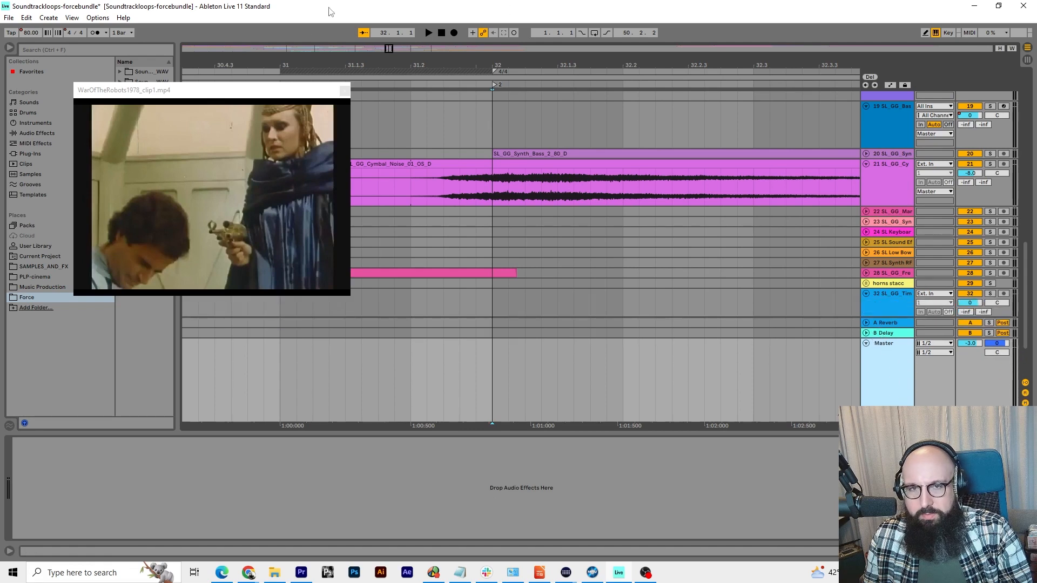
left_click(71, 18)
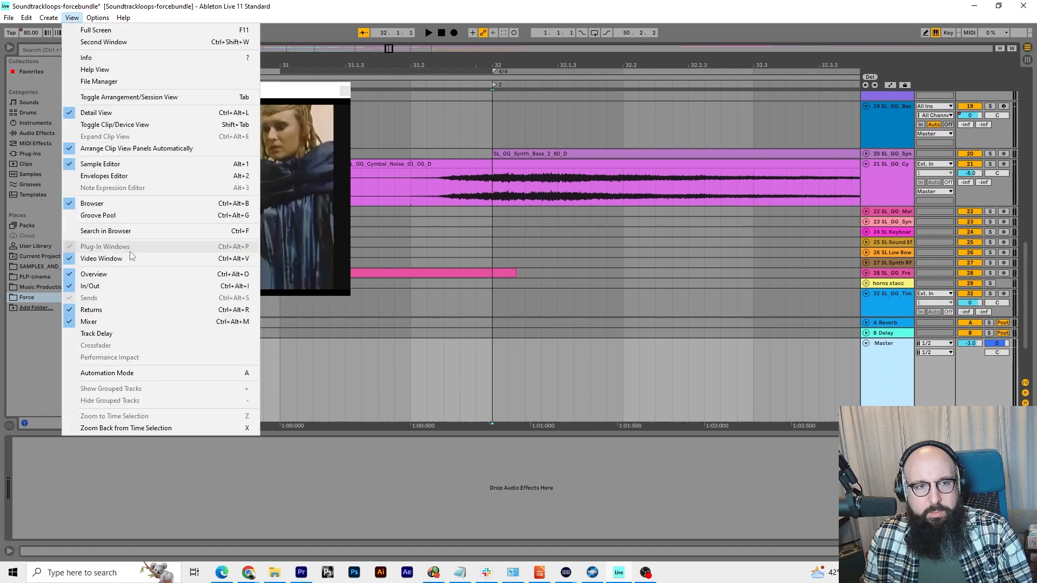
left_click(112, 373)
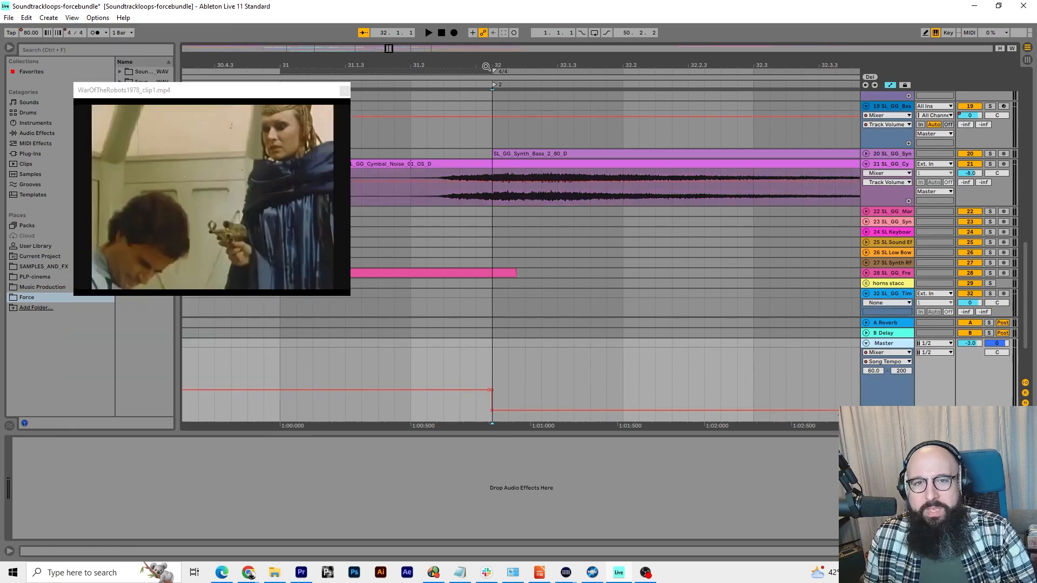
Examine the Master track's tempo change at bar 32 and select the synth bass clip that starts there
left_click_drag(486, 67, 557, 404)
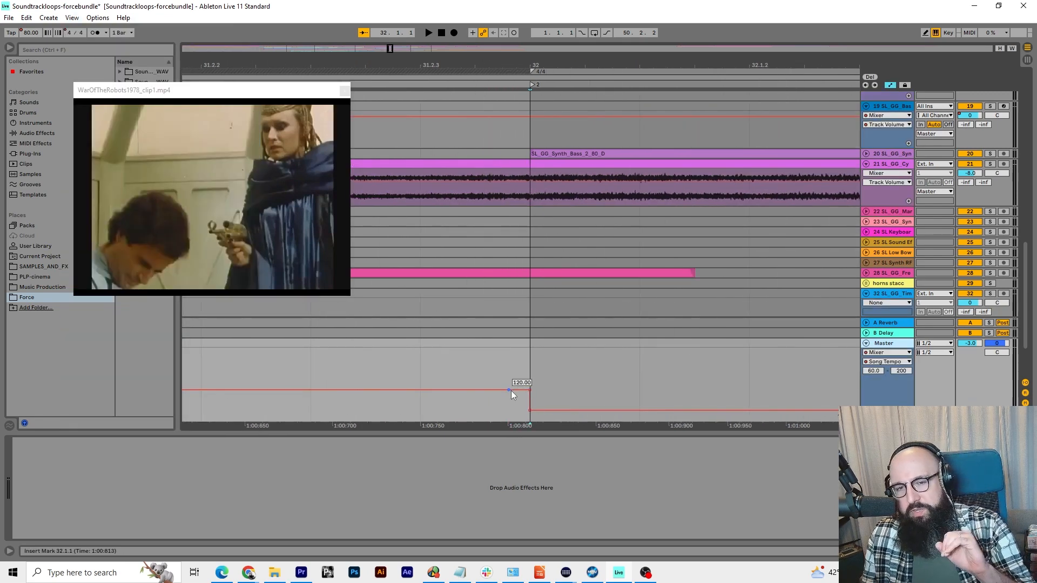
scroll(527, 410, "down", 8)
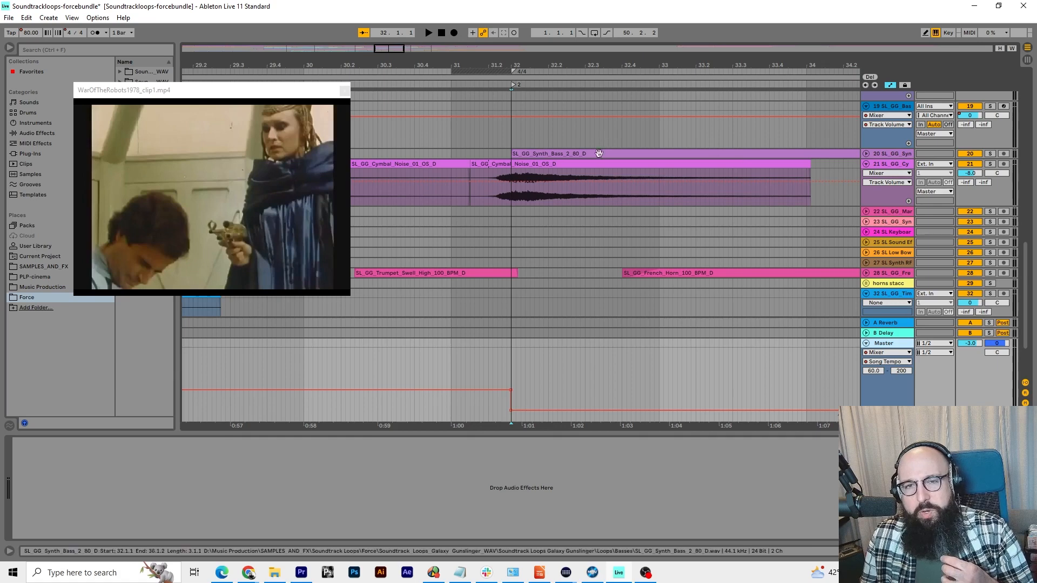
left_click(547, 154)
scroll(646, 193, "down", 2)
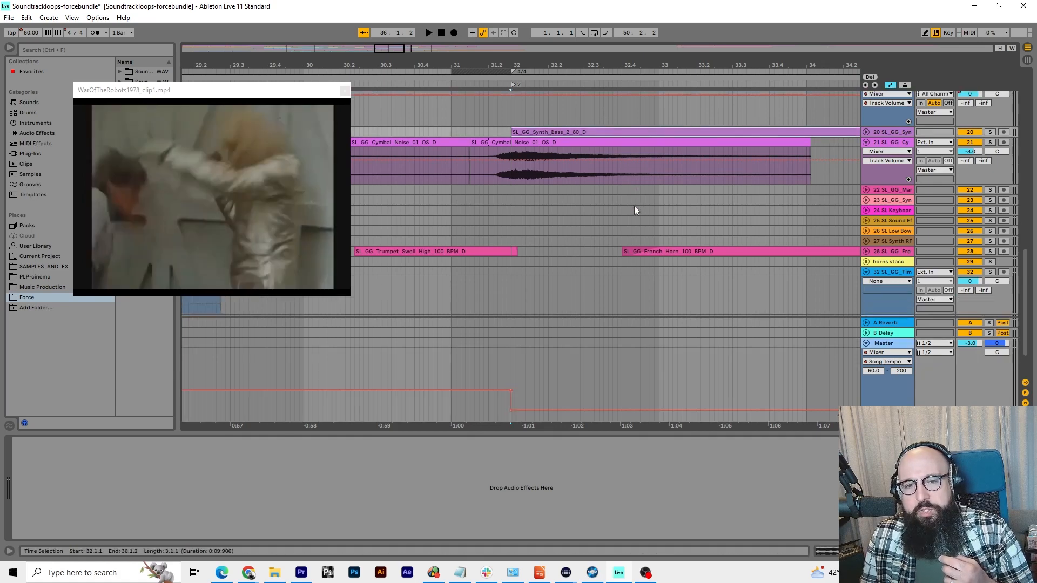
scroll(634, 206, "up", 3)
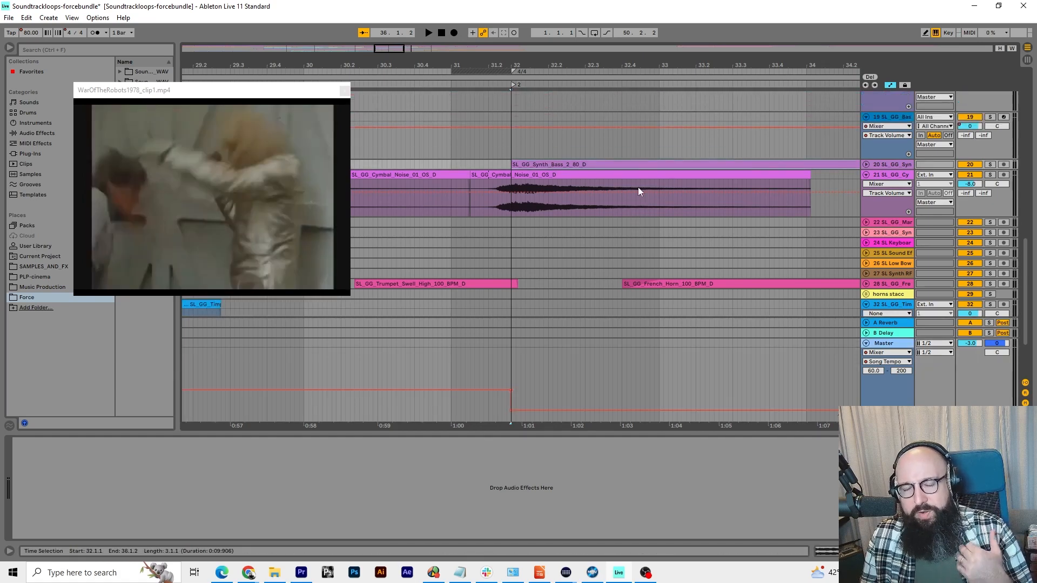
left_click_drag(592, 70, 657, 66)
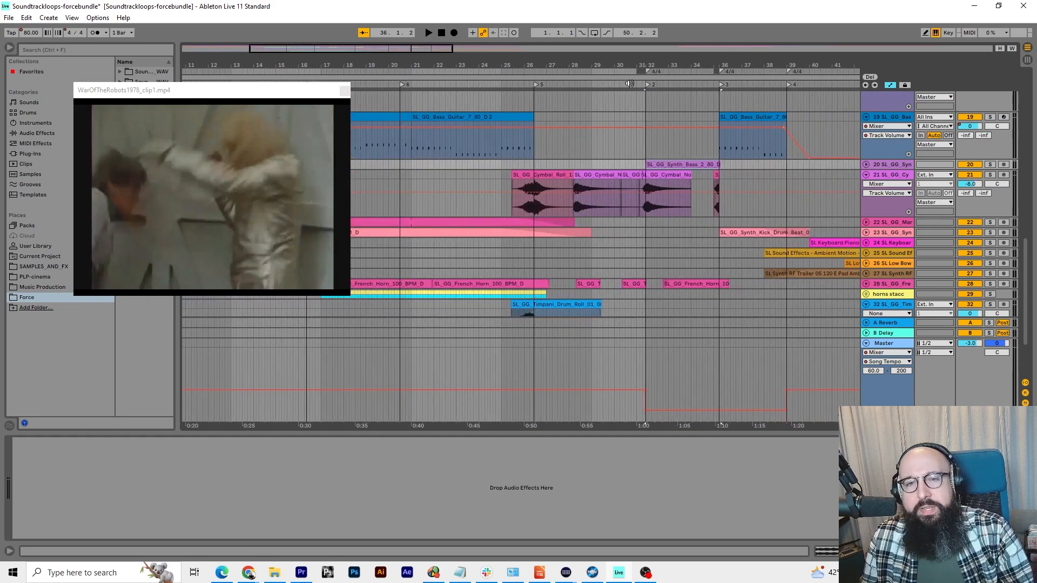
Play the full mix from about bar 30 through locators 2 and 3, and stop playback near bar 37
left_click(614, 84)
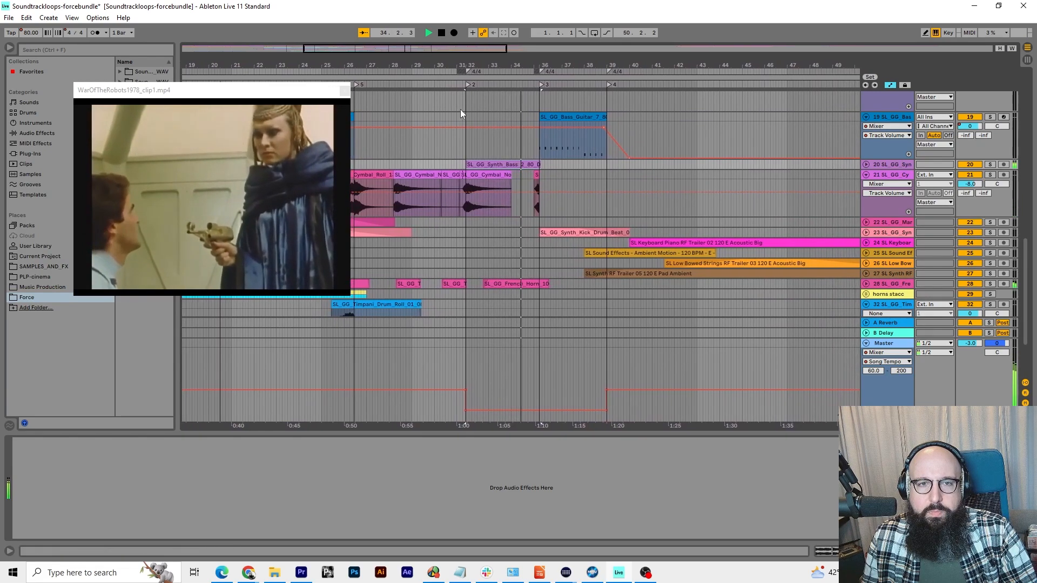
scroll(496, 164, "up", 5)
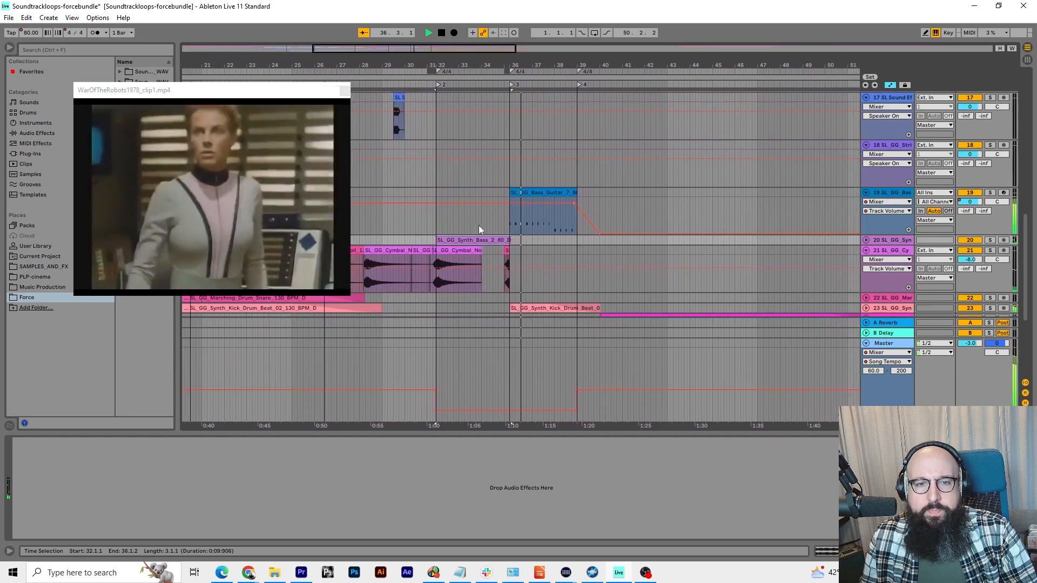
left_click(542, 242)
key("space")
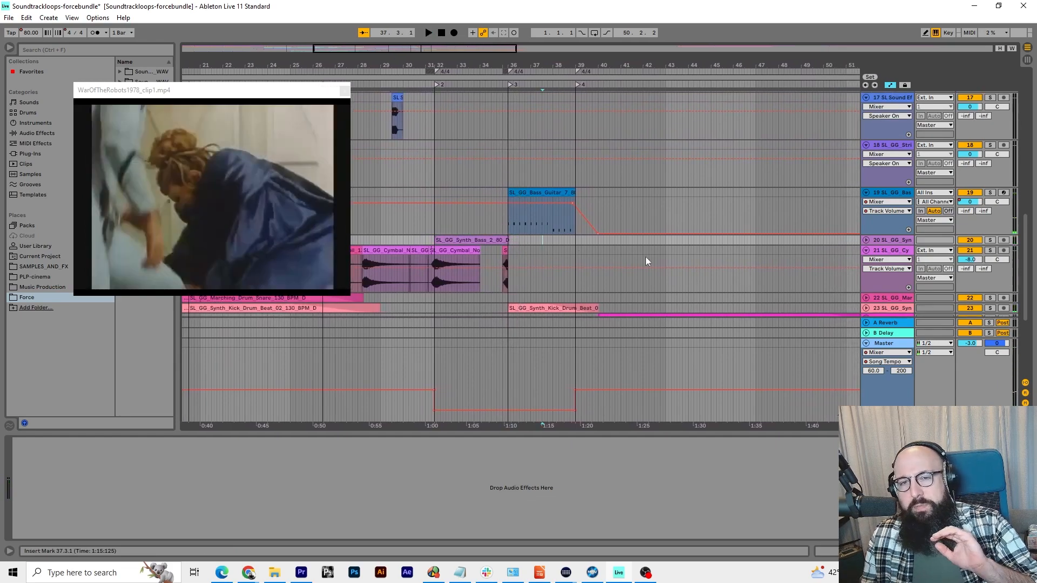
Solo synth bass track 20, play it from locator 2, and stop at bar 36
left_click(990, 240)
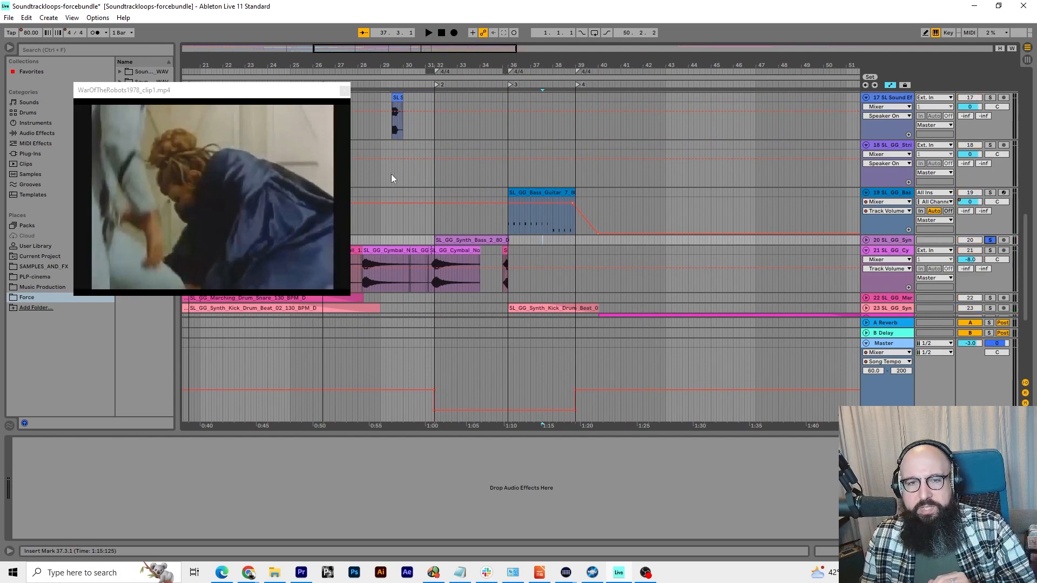
left_click(433, 85)
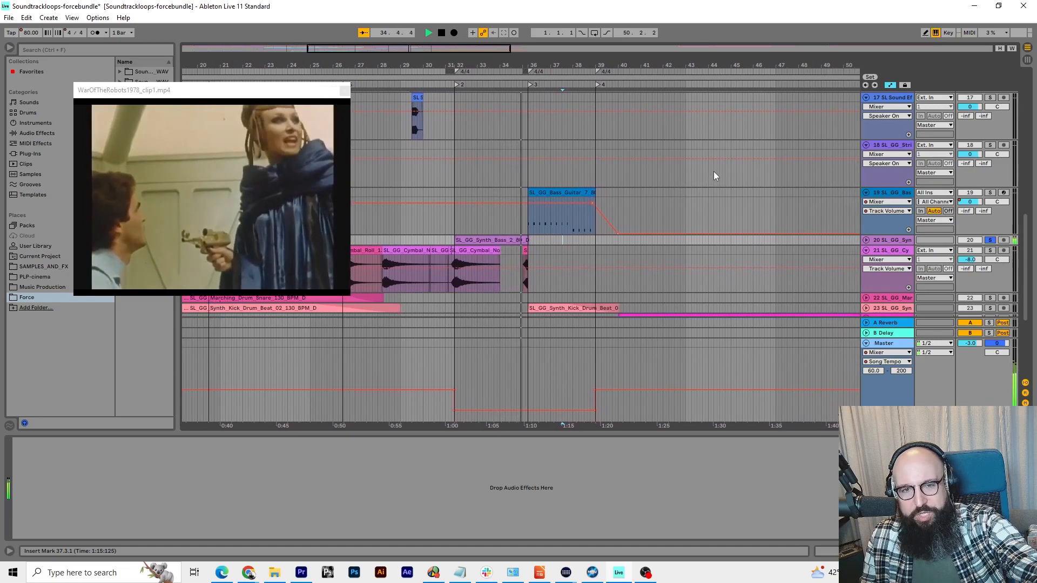
key("space")
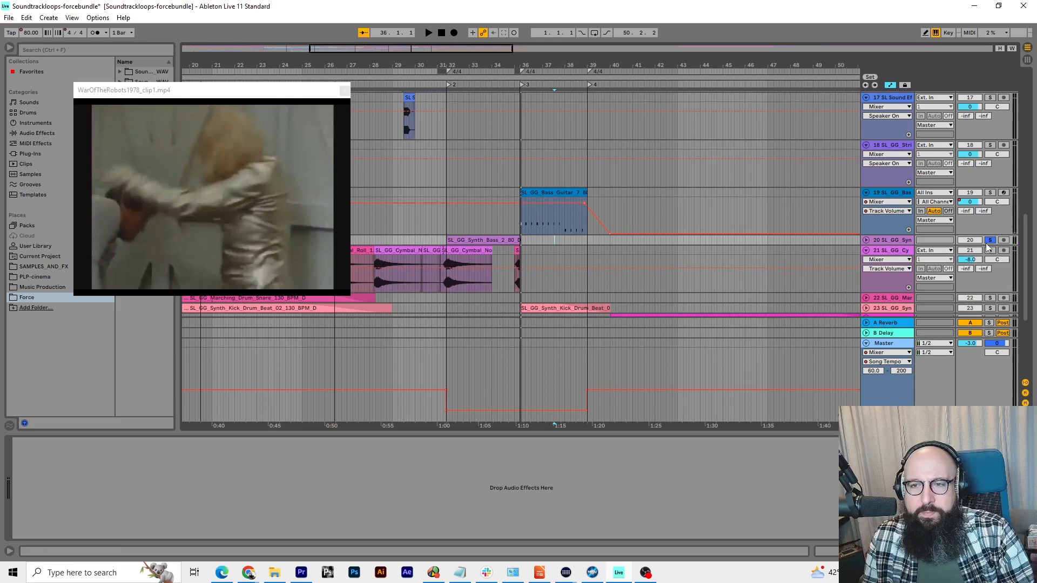
Replay the full mix around locator 3 at bar 36 and stop playback in bar 36
key("space")
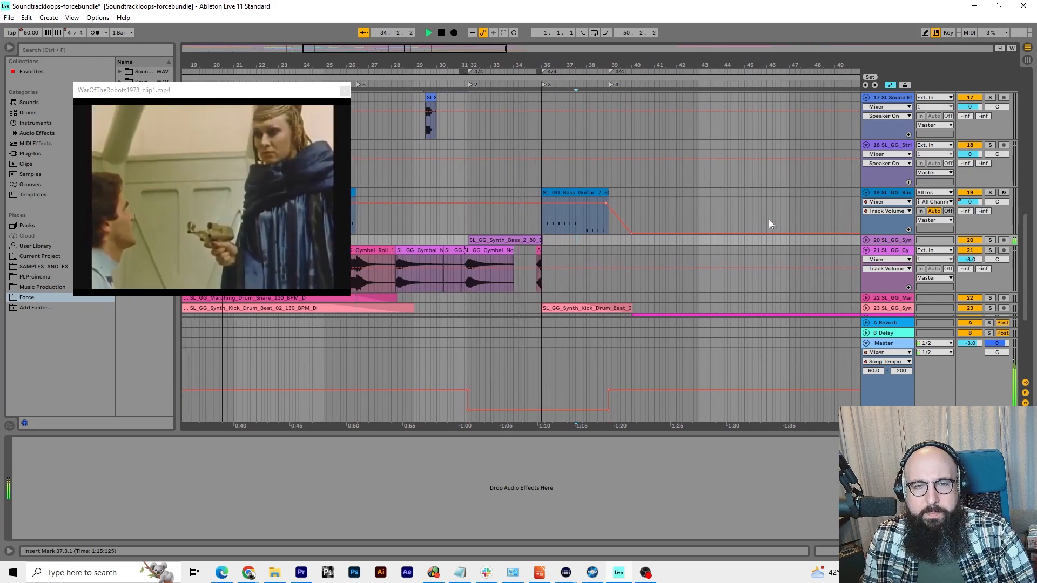
left_click(747, 212)
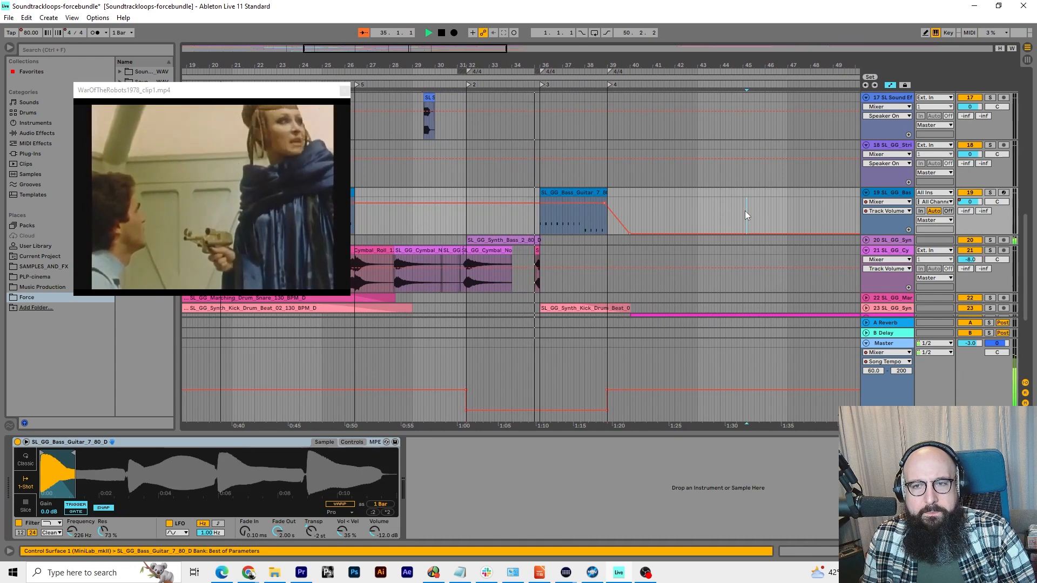
left_click(529, 86)
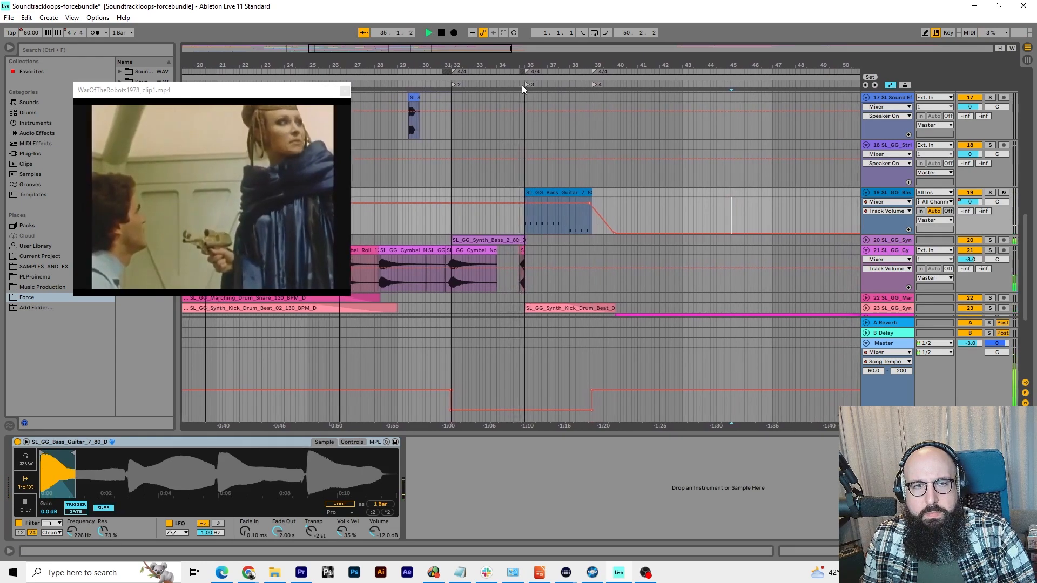
left_click(504, 84)
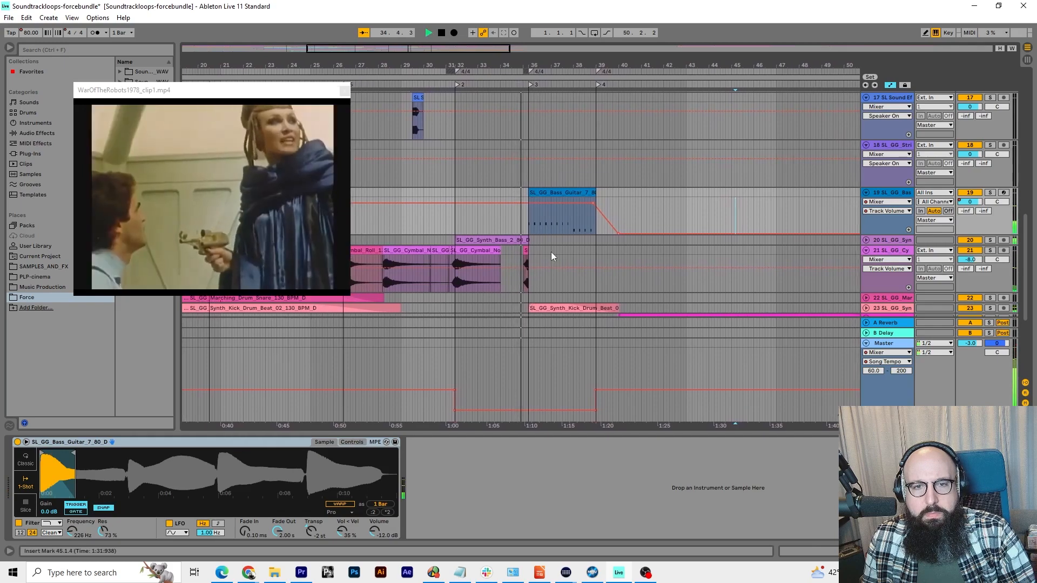
scroll(551, 252, "down", 5)
scroll(551, 252, "up", 10)
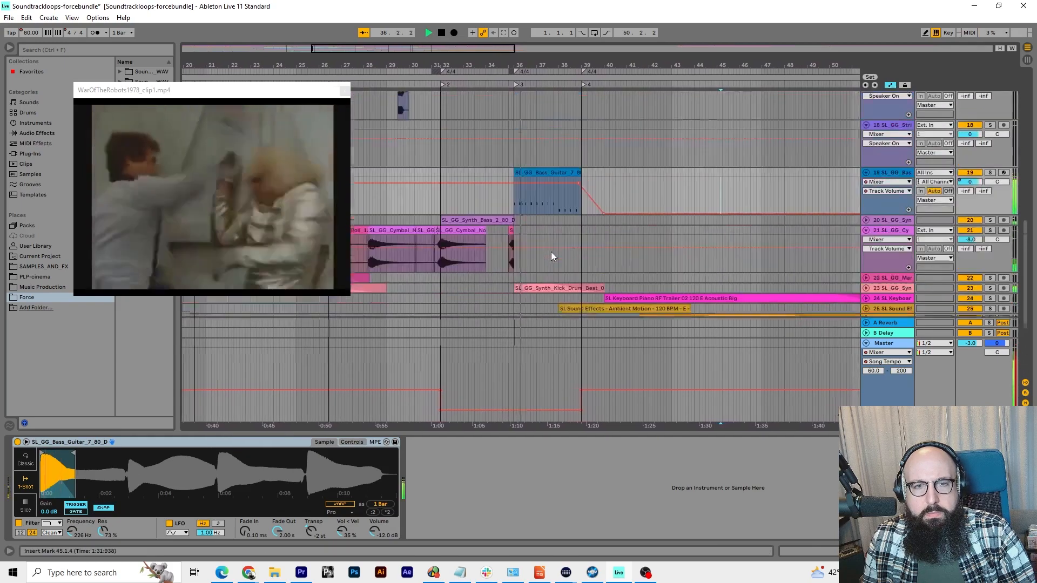
key("space")
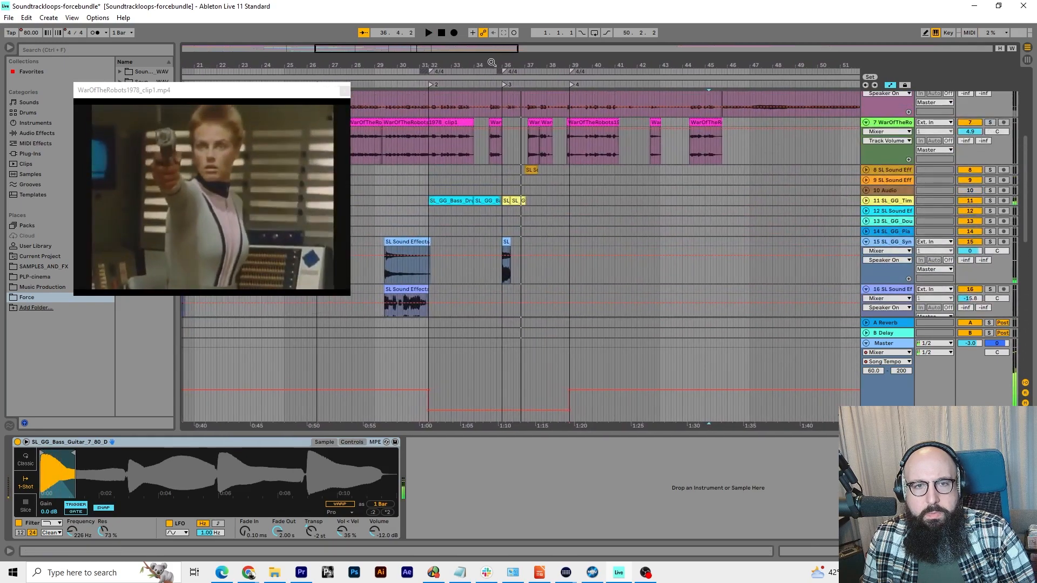
Play the mix in a close-up view from just before bar 35 through locator 3, and stop in bar 37
left_click_drag(491, 62, 492, 151)
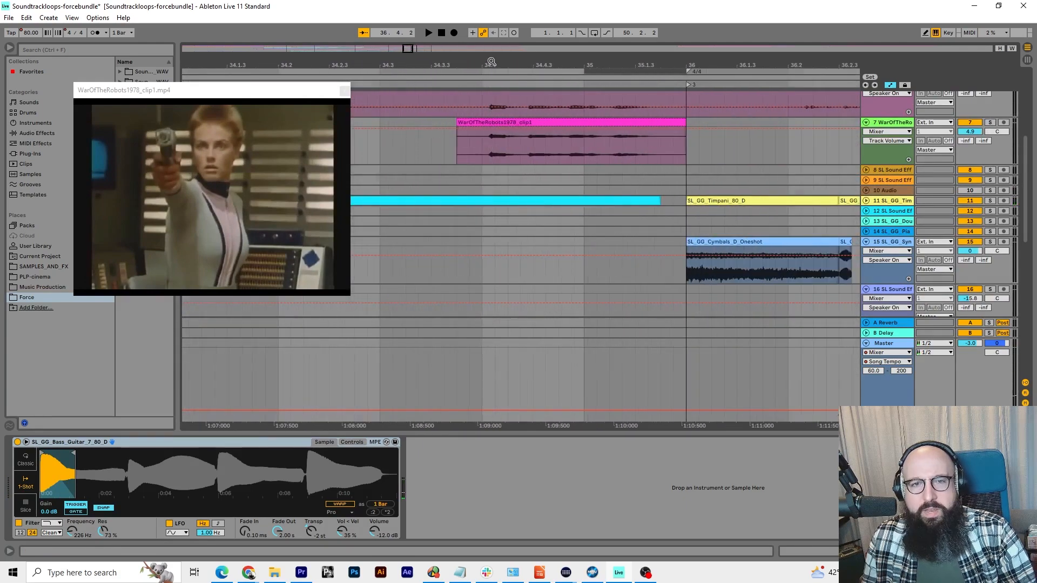
left_click(470, 84)
key("space")
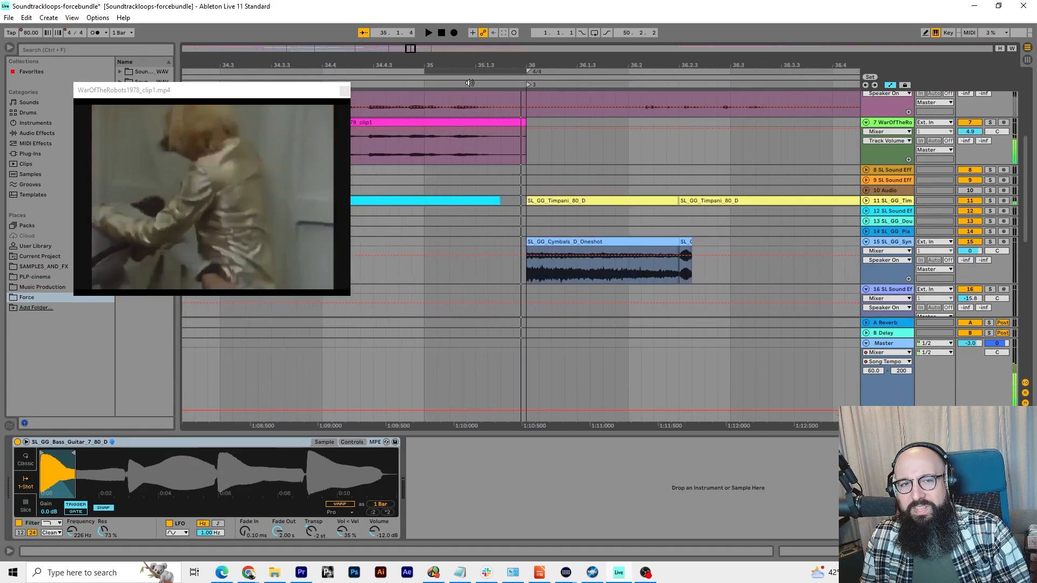
left_click_drag(503, 66, 514, 25)
left_click(515, 85)
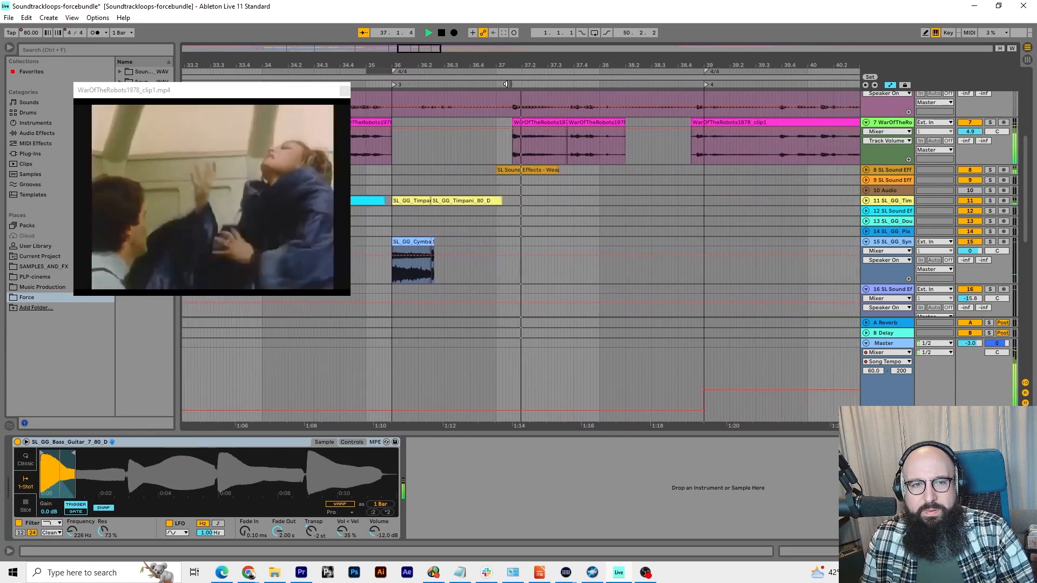
key("space")
left_click_drag(514, 65, 537, 49)
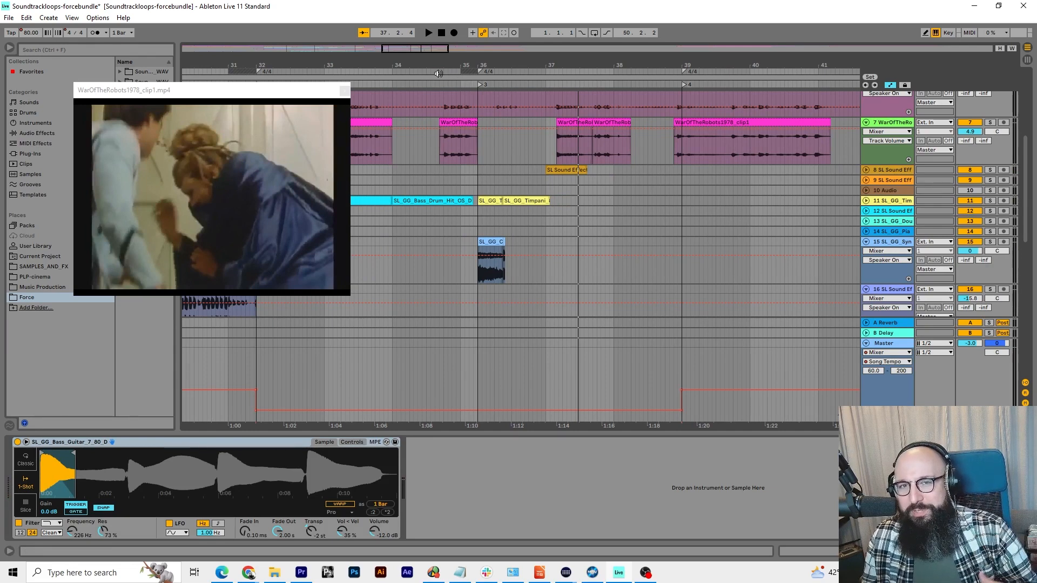
Play the mix from about bar 34 past the timpani and cymbal clips at locator 3, and stop in bar 38
scroll(446, 246, "down", 3)
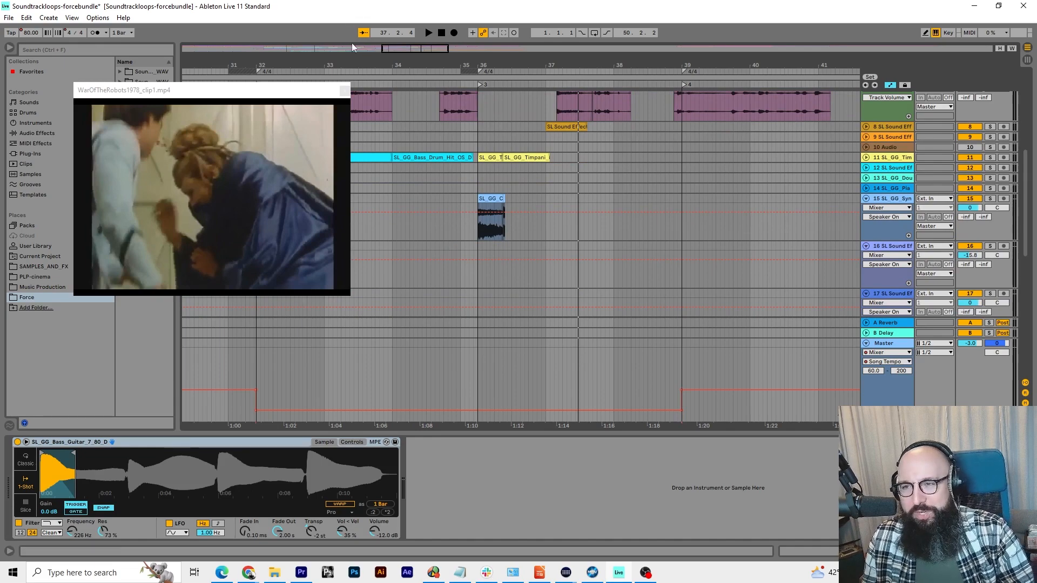
left_click(420, 85)
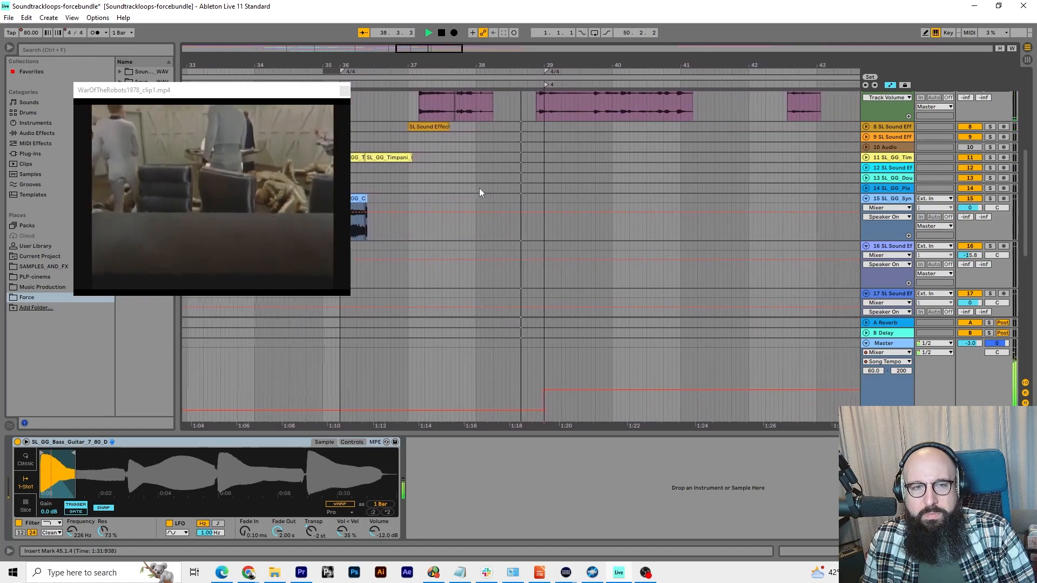
key("space")
left_click_drag(455, 70, 561, 67)
scroll(513, 118, "up", 2)
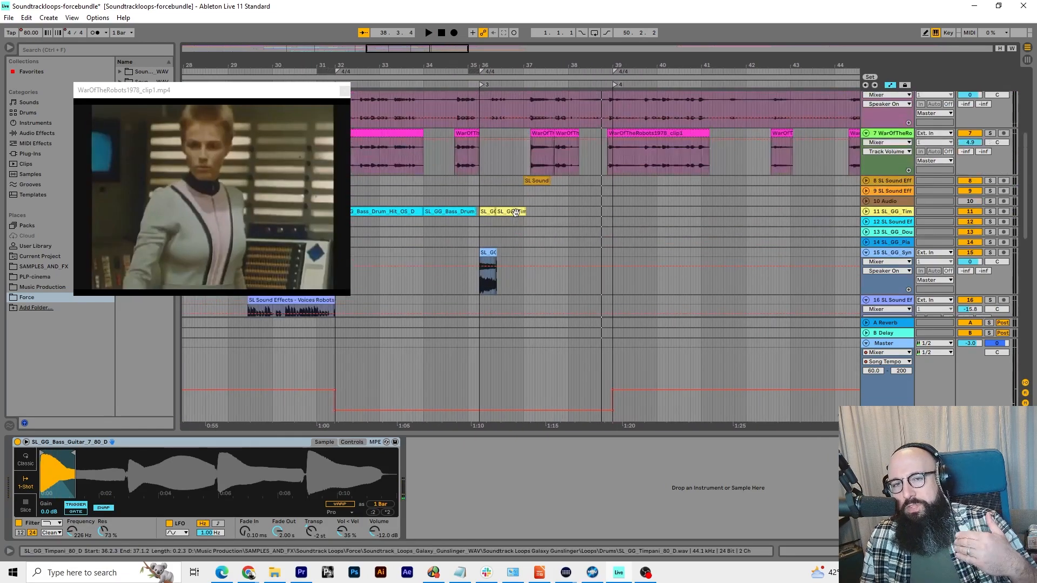
Play from just before locator 3 while viewing the bass guitar and kick drum tracks, and stop just after locator 4
left_click(459, 82)
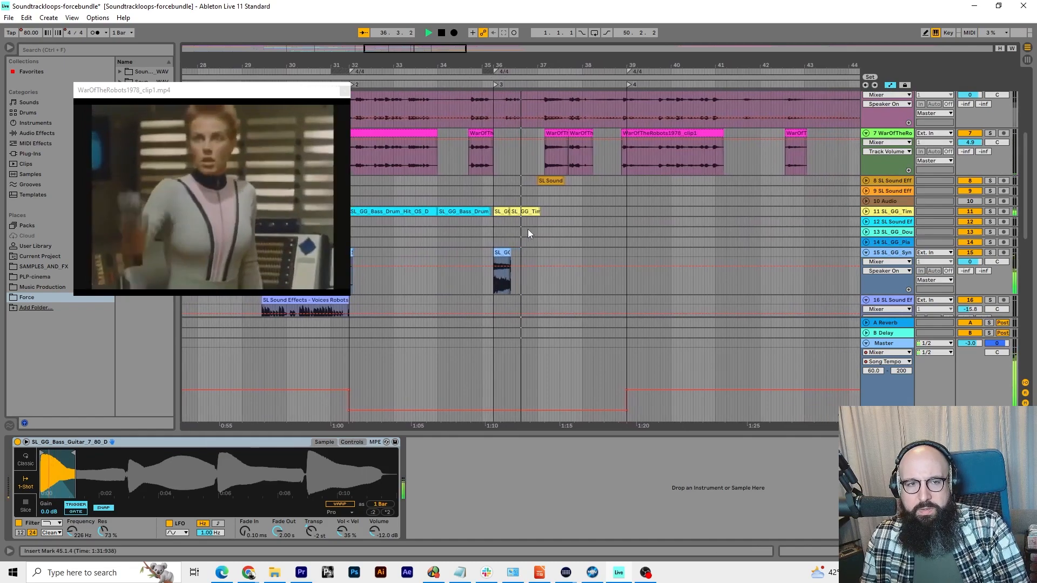
scroll(524, 227, "down", 6)
scroll(523, 226, "down", 4)
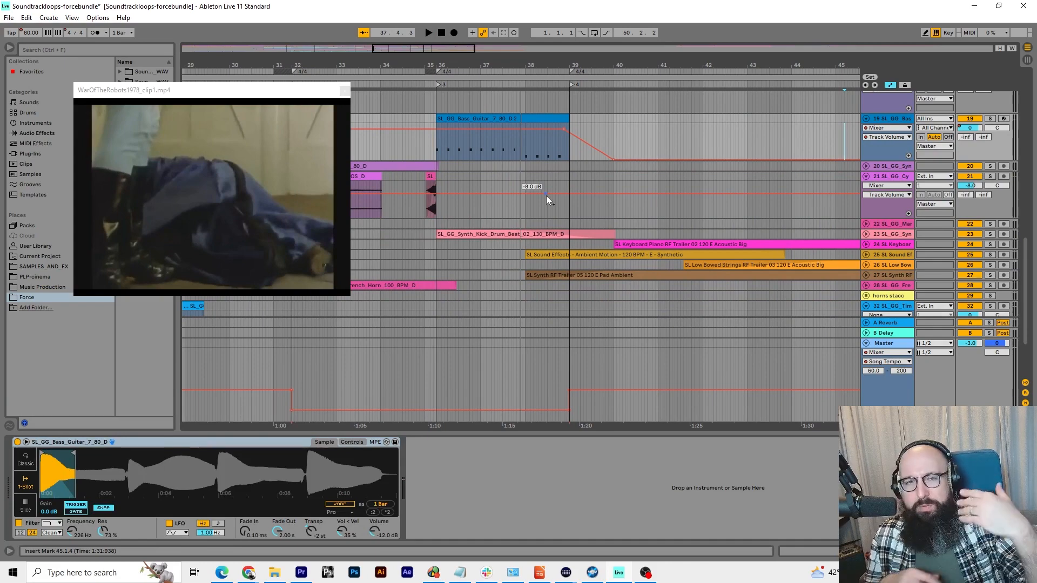
key("space")
scroll(526, 232, "up", 2)
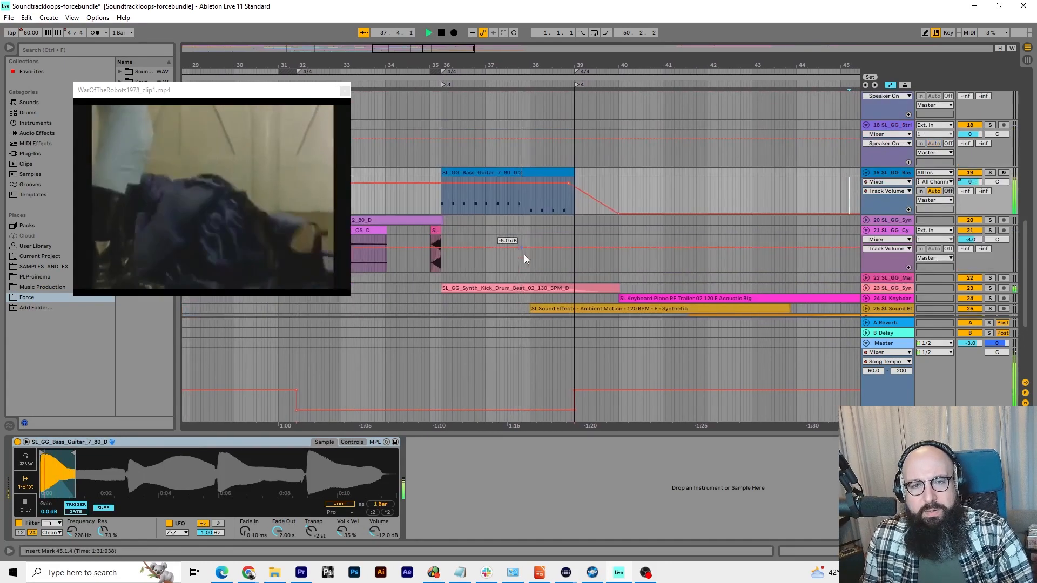
scroll(524, 256, "down", 2)
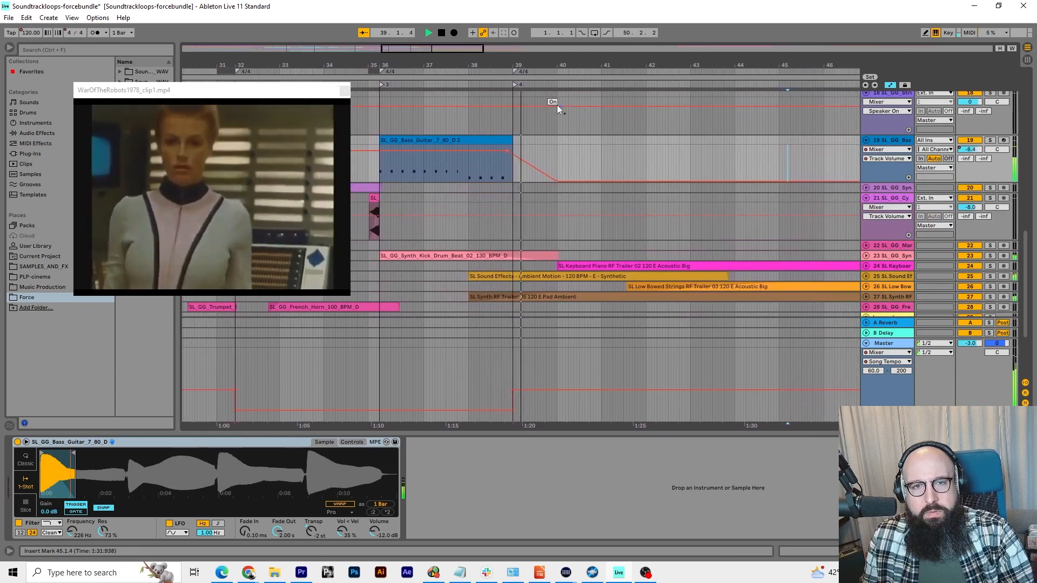
key("space")
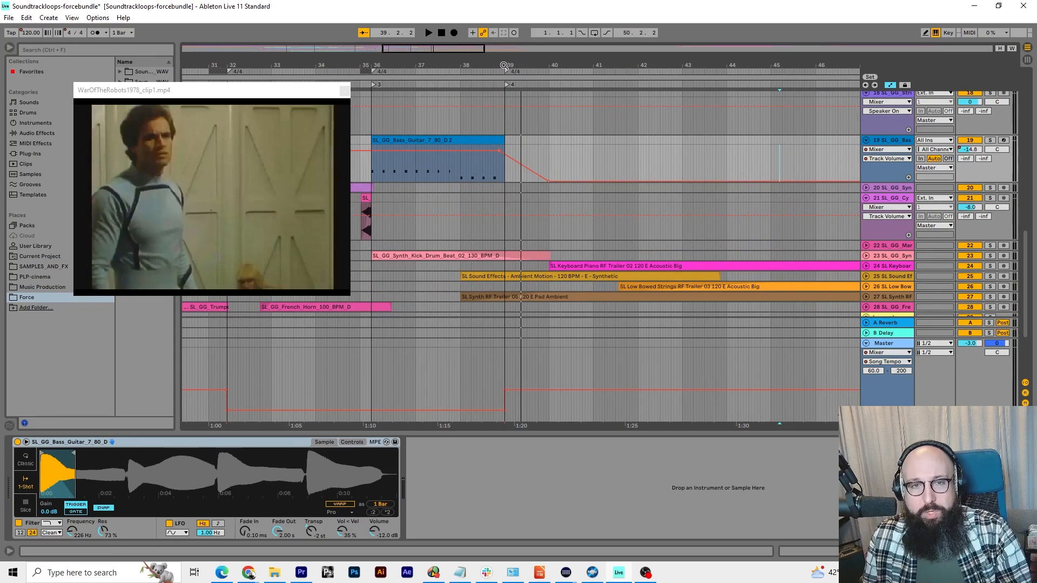
Select locator 4 at bar 39, and play the mix from about bar 37 through the tempo change to bar 48
left_click_drag(504, 65, 577, 66)
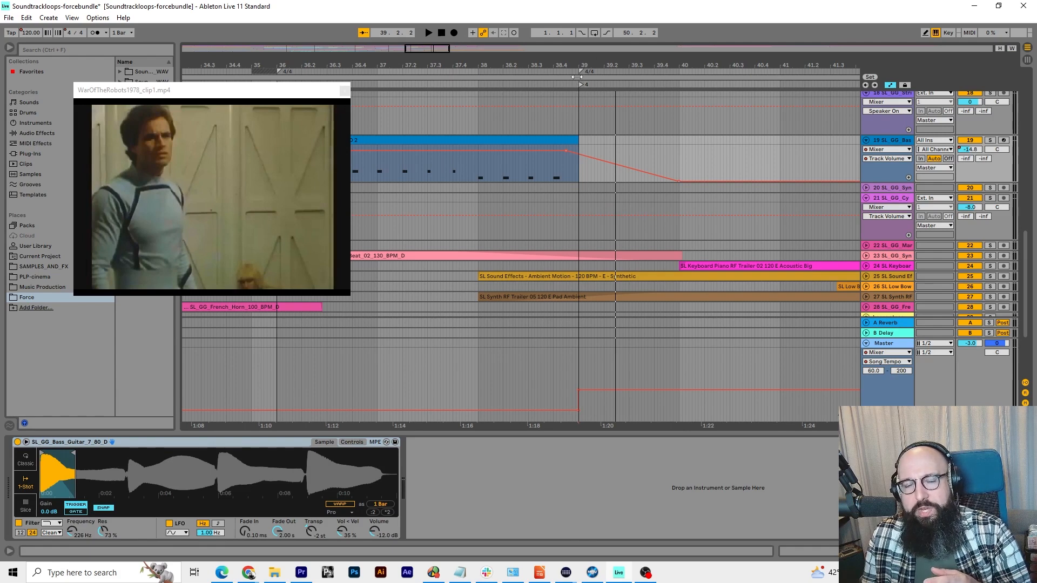
left_click(581, 85)
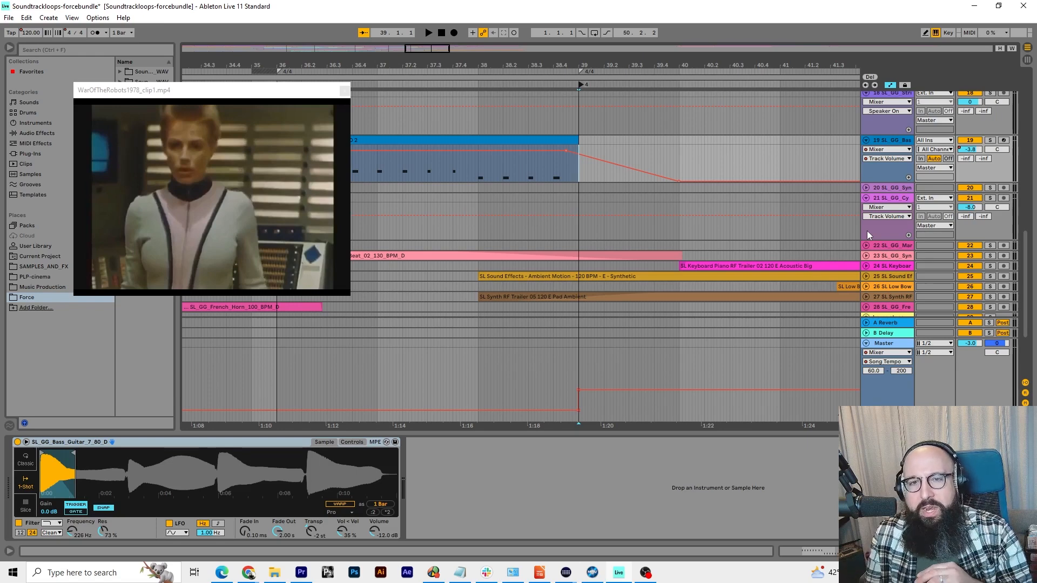
left_click(458, 85)
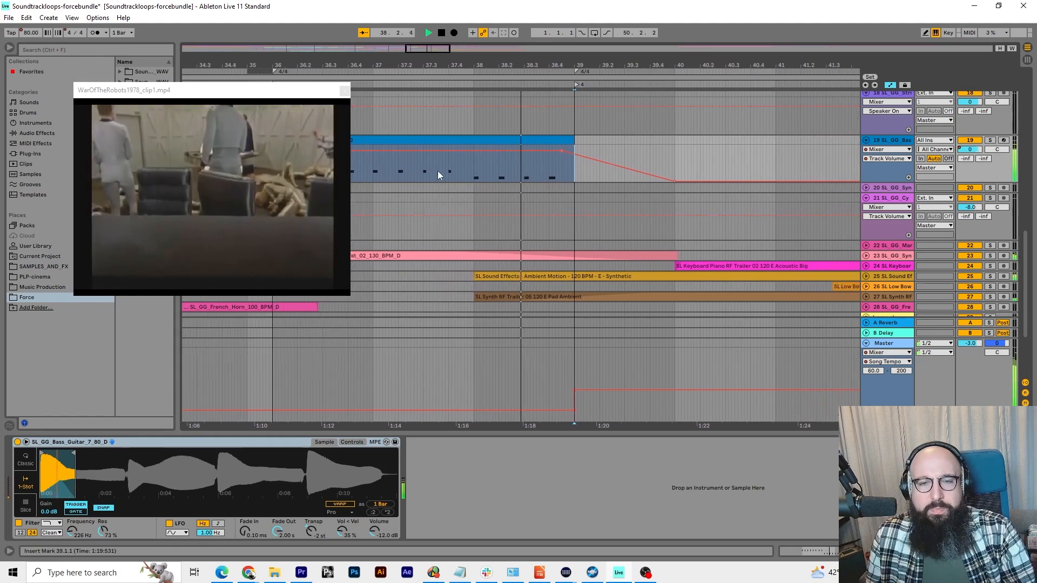
left_click_drag(659, 65, 588, 77)
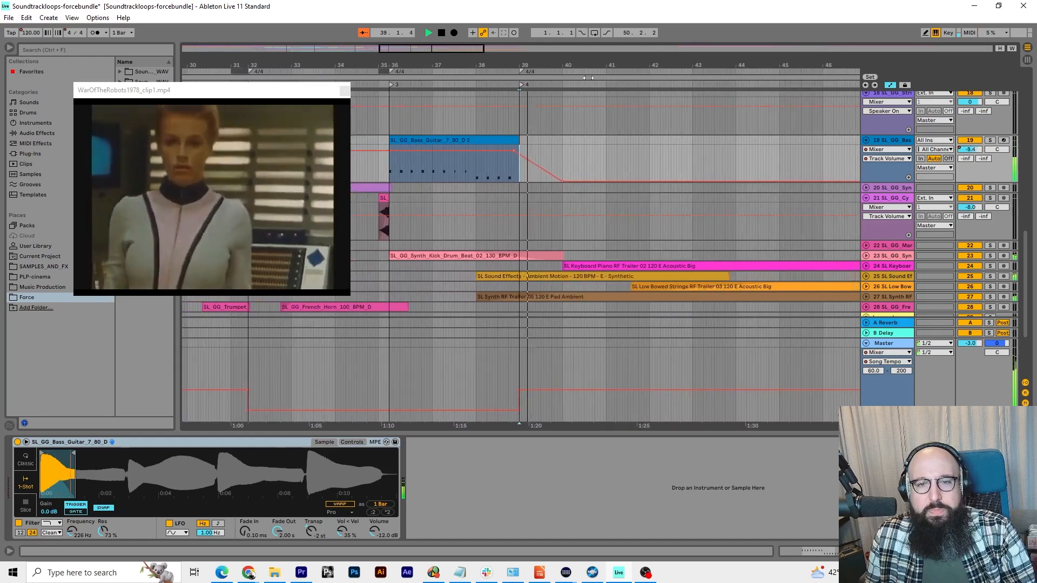
scroll(644, 145, "down", 3)
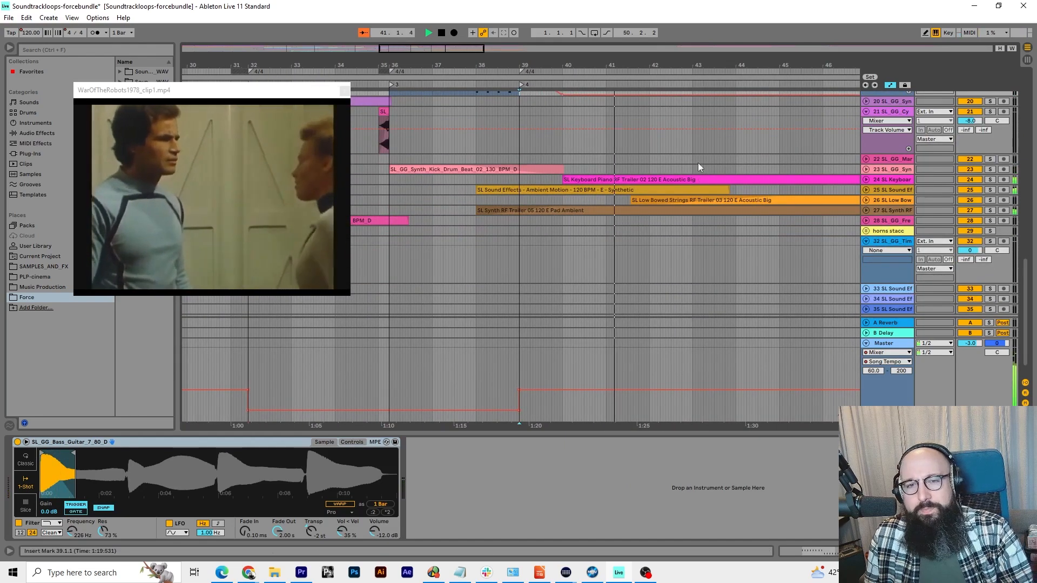
left_click_drag(667, 65, 560, 64)
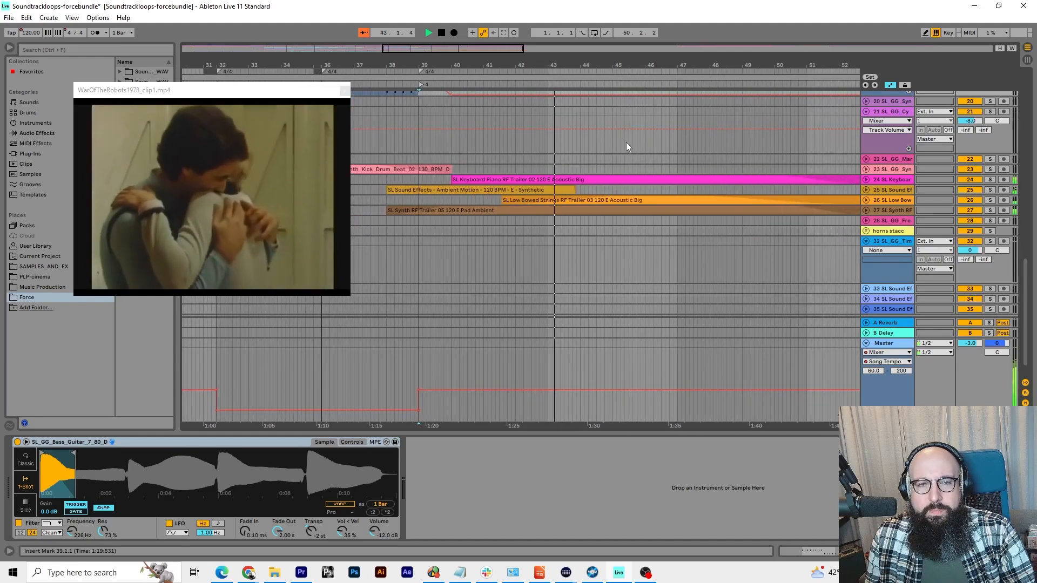
scroll(633, 177, "up", 6)
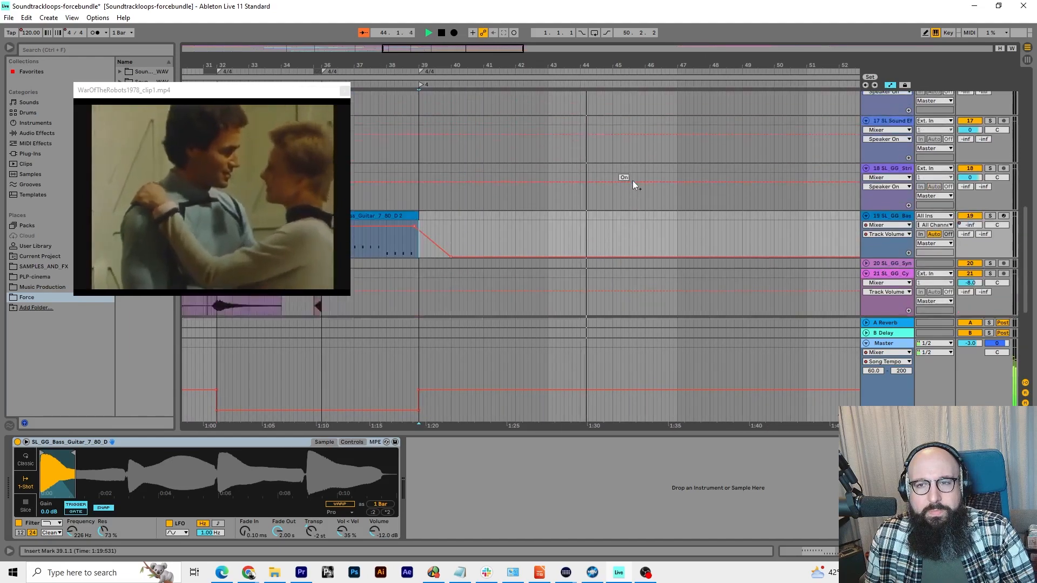
scroll(634, 183, "down", 7)
scroll(634, 184, "up", 1)
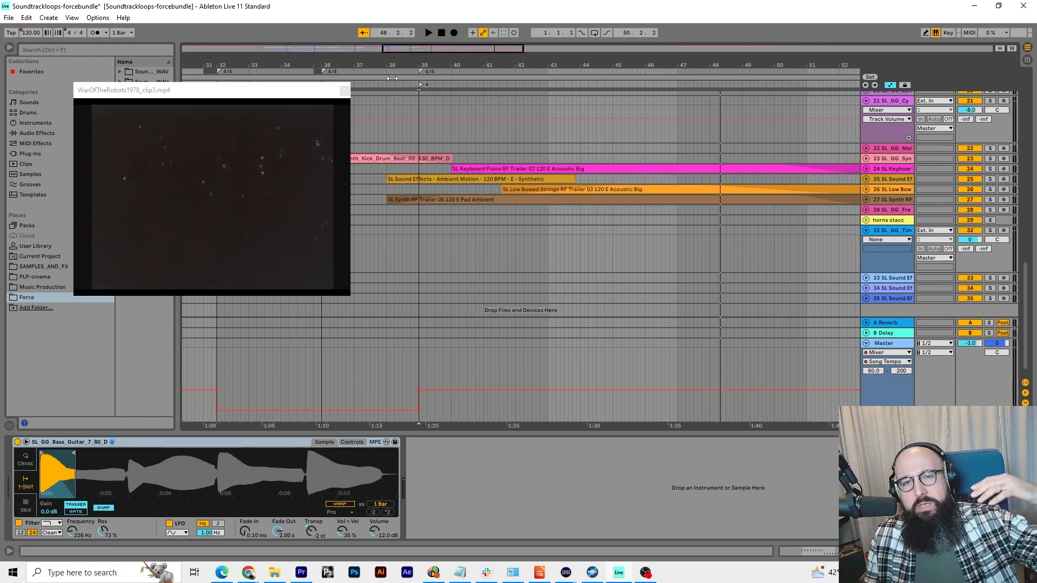
Select in turn the Keyboard Piano, Low Bowed Strings and Synth Pad Ambient clips on tracks 24, 26 and 27
left_click(500, 168)
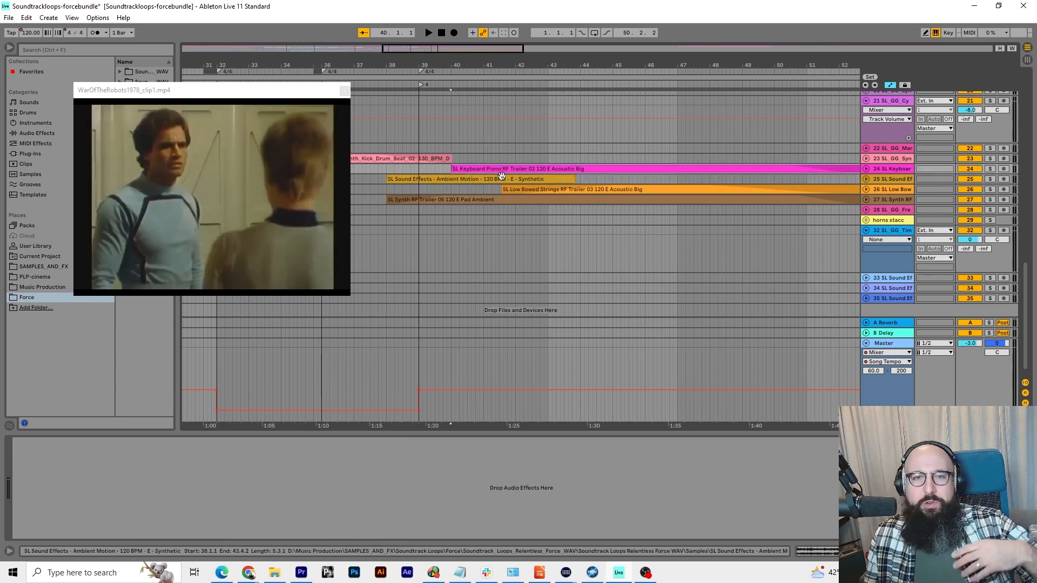
left_click(544, 189)
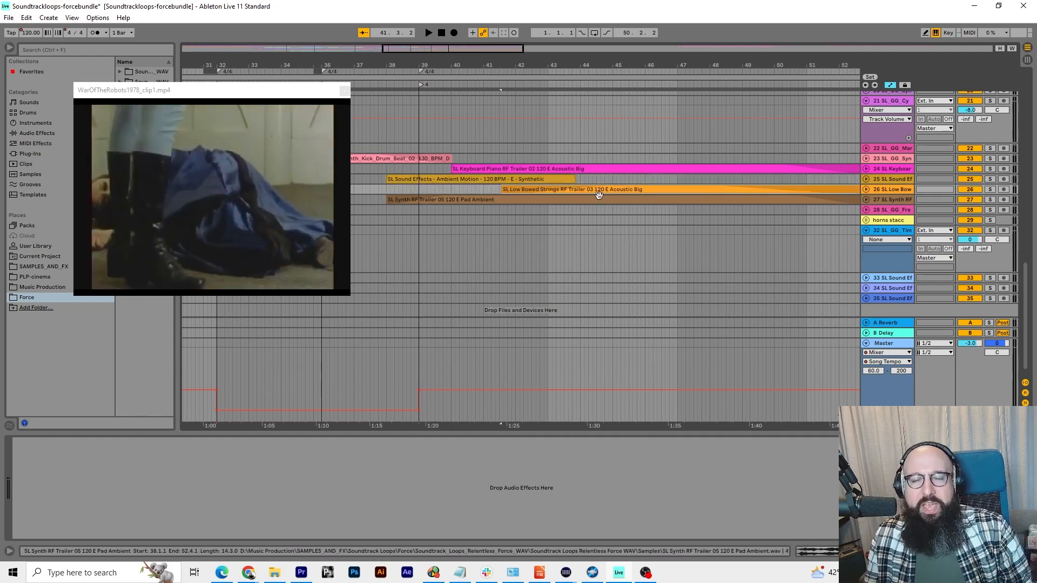
left_click(532, 198)
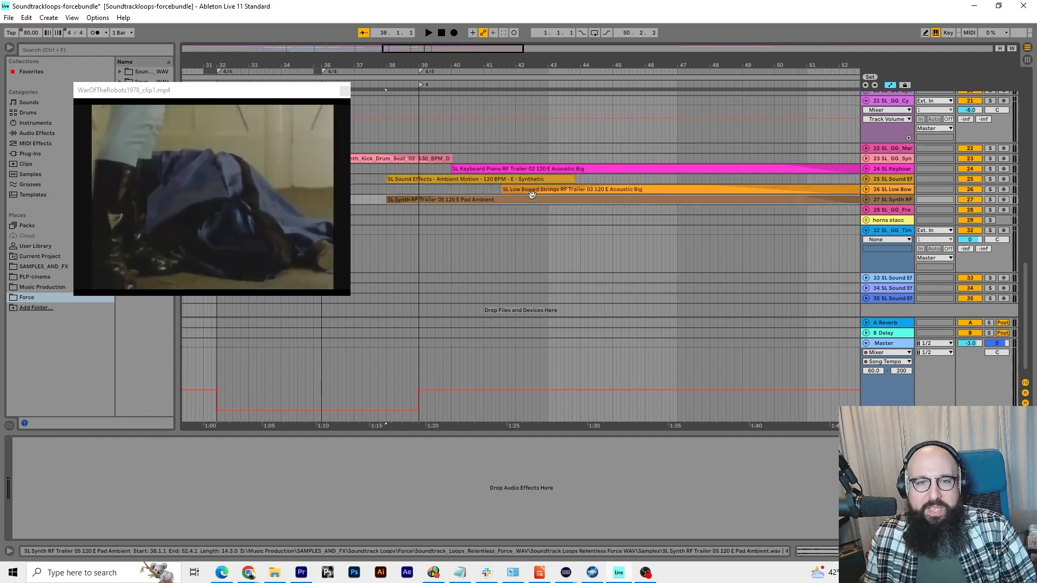
Play the mix around locator 4, survey the whole arrangement, and return to a close view of the closing clips
left_click(434, 88)
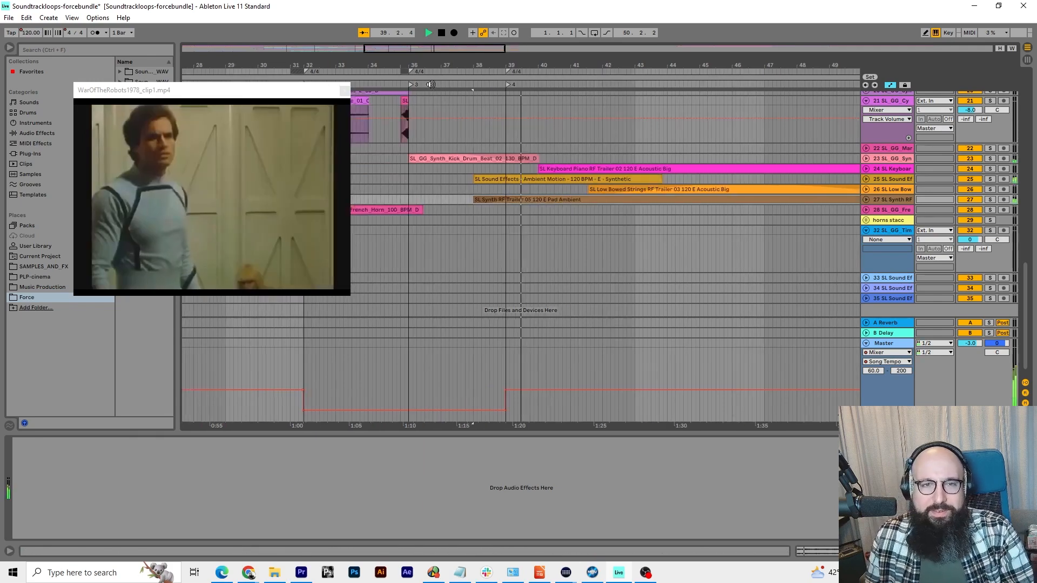
left_click_drag(434, 65, 434, 27)
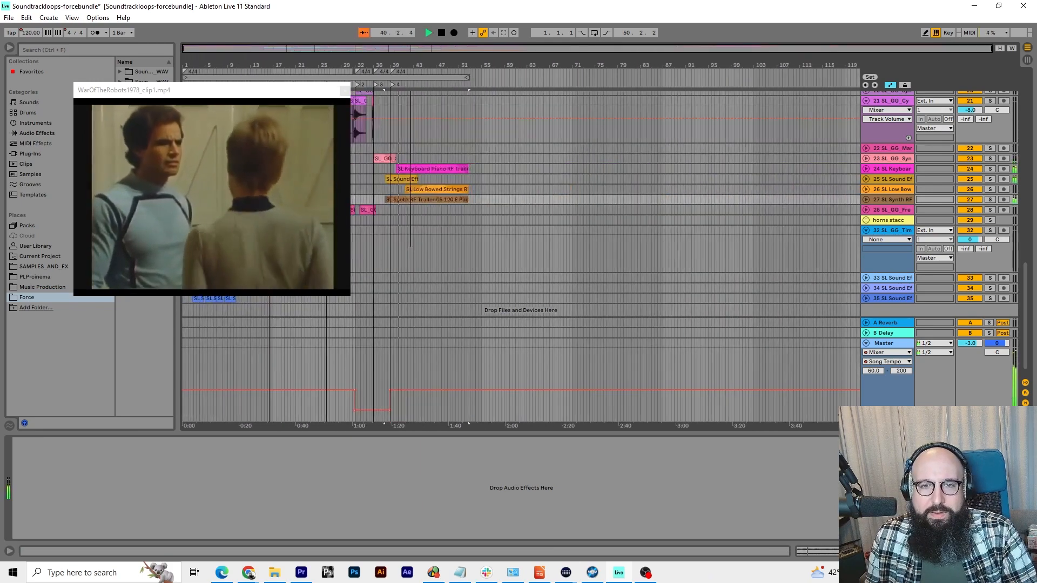
scroll(429, 181, "up", 10)
scroll(428, 189, "down", 15)
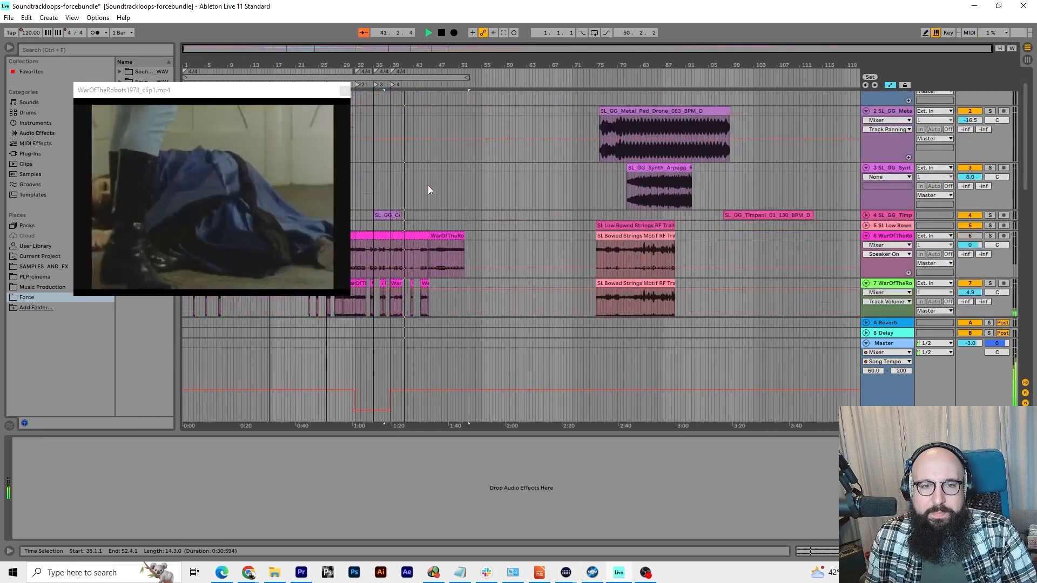
scroll(427, 184, "down", 2)
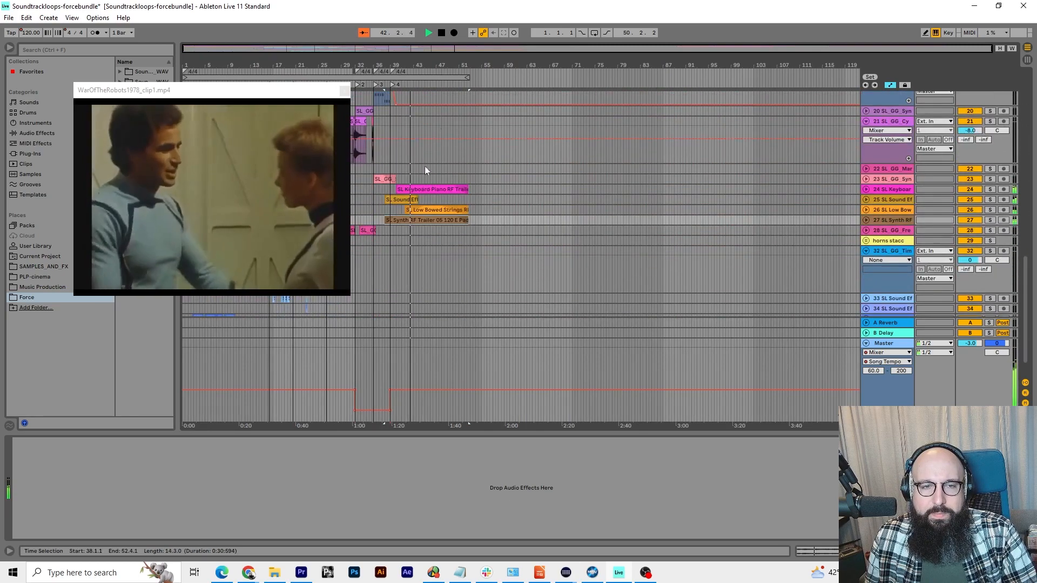
left_click_drag(388, 65, 411, 130)
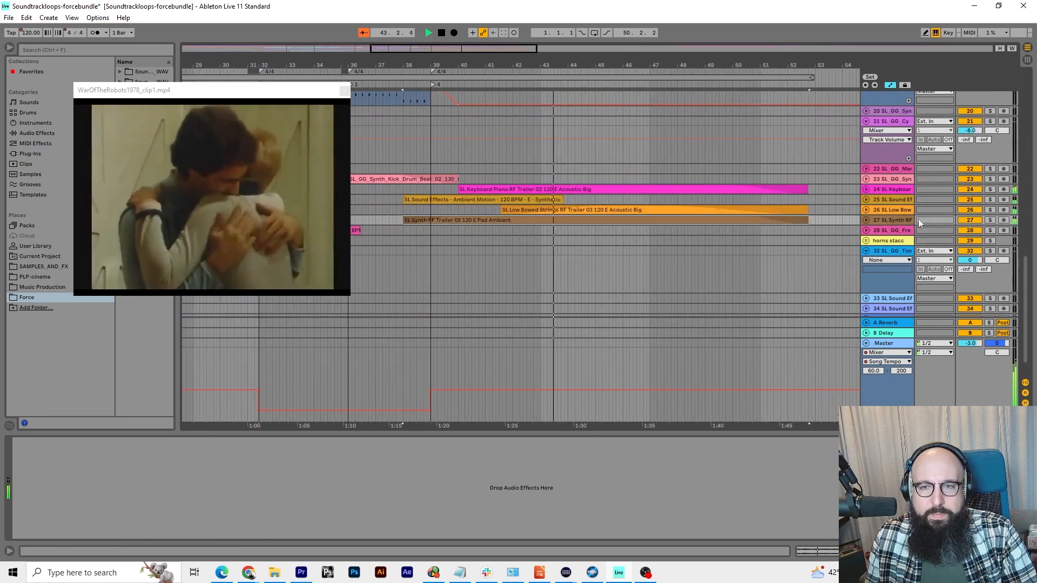
Unfold tracks 24 to 27 to show the waveforms of the closing clips, and stop playback
left_click(866, 220)
left_click(866, 210)
left_click(866, 199)
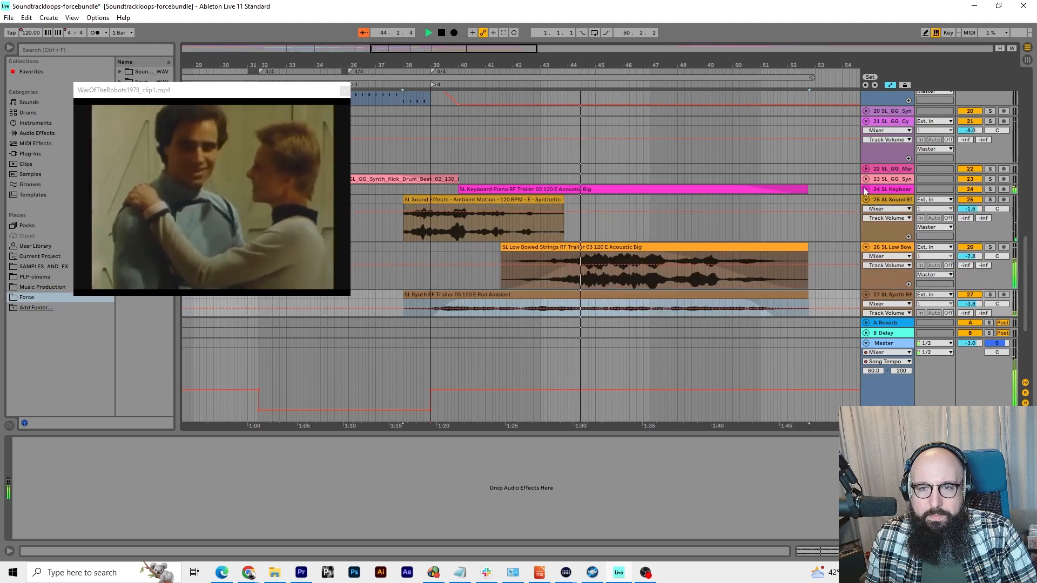
left_click(866, 189)
scroll(783, 189, "down", 4)
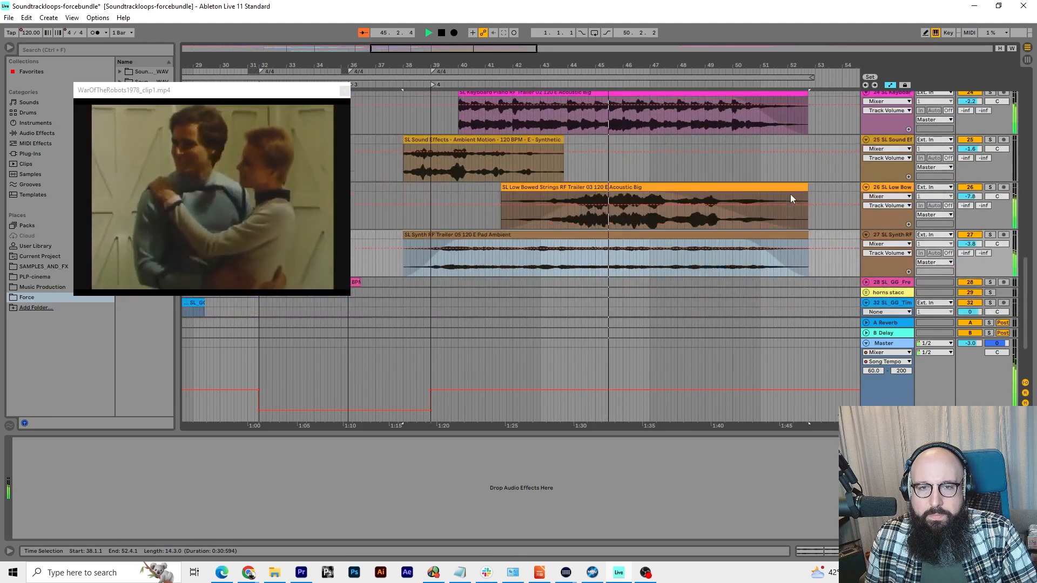
key("space")
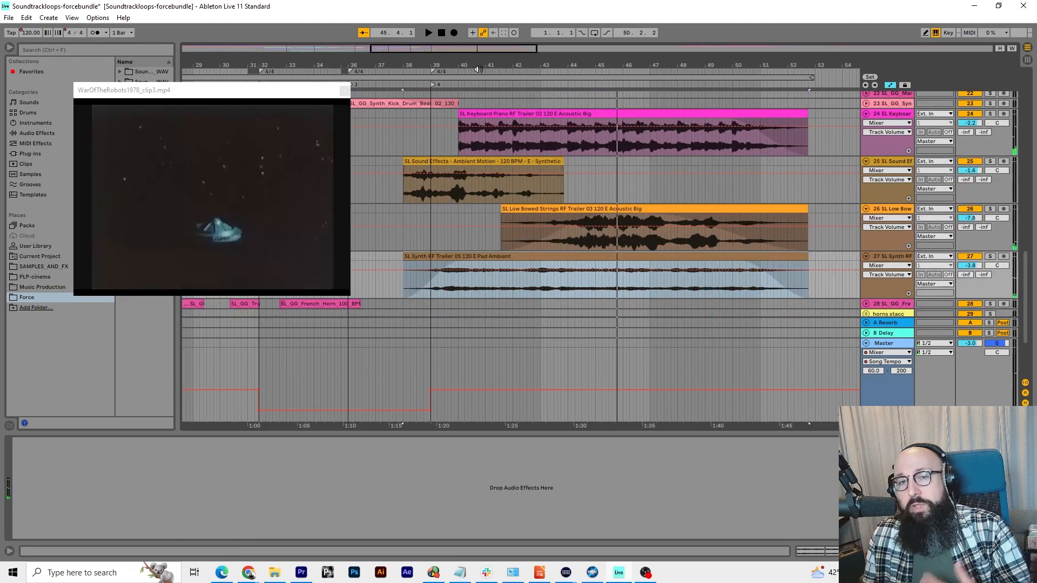
Play from about bar 38, audition the Sound Effects Ambient Motion track 25 in solo, and return to the full mix
left_click(409, 85)
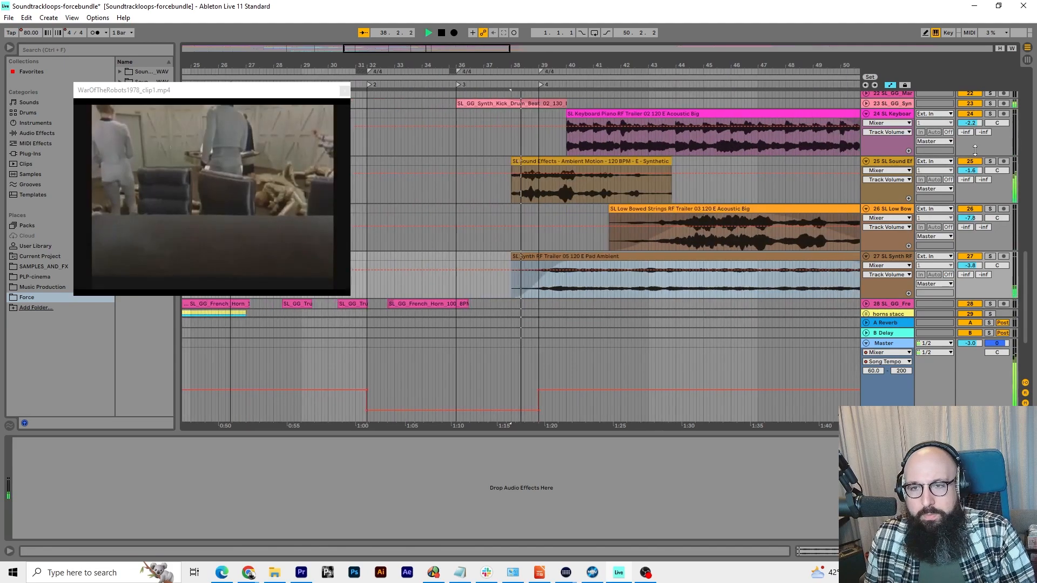
left_click(992, 162)
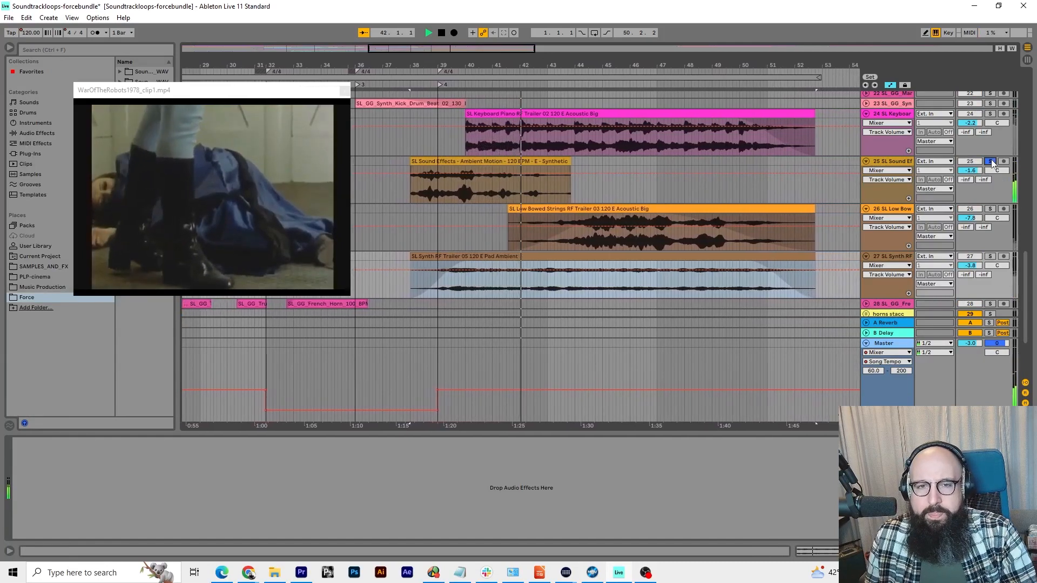
left_click(991, 163)
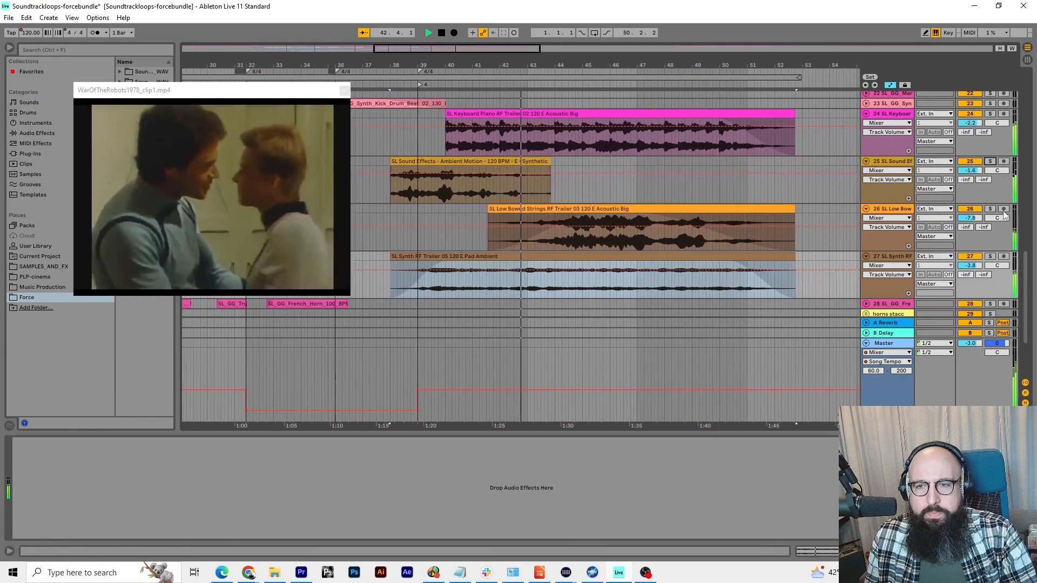
Audition the Synth Pad Ambient track 27 in solo, replaying from about bar 43, and do the same for the Low Bowed Strings track 26
left_click(991, 256)
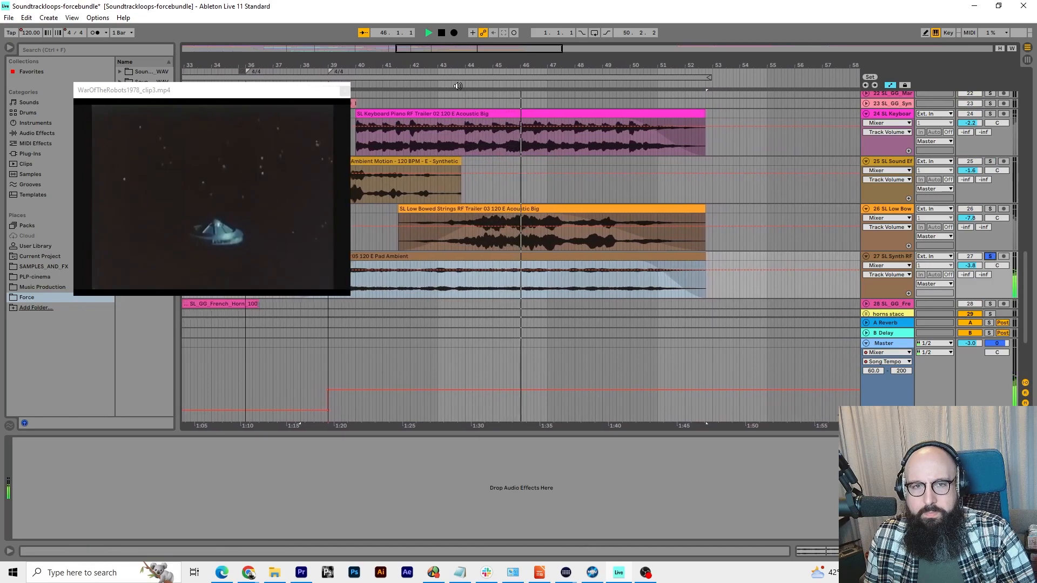
key("space")
left_click(454, 86)
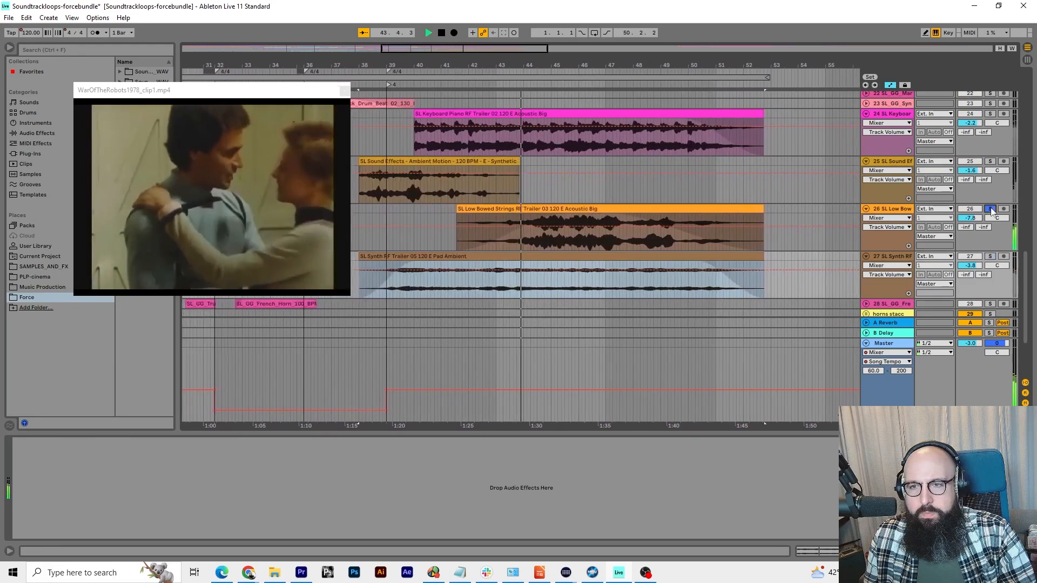
left_click(990, 209)
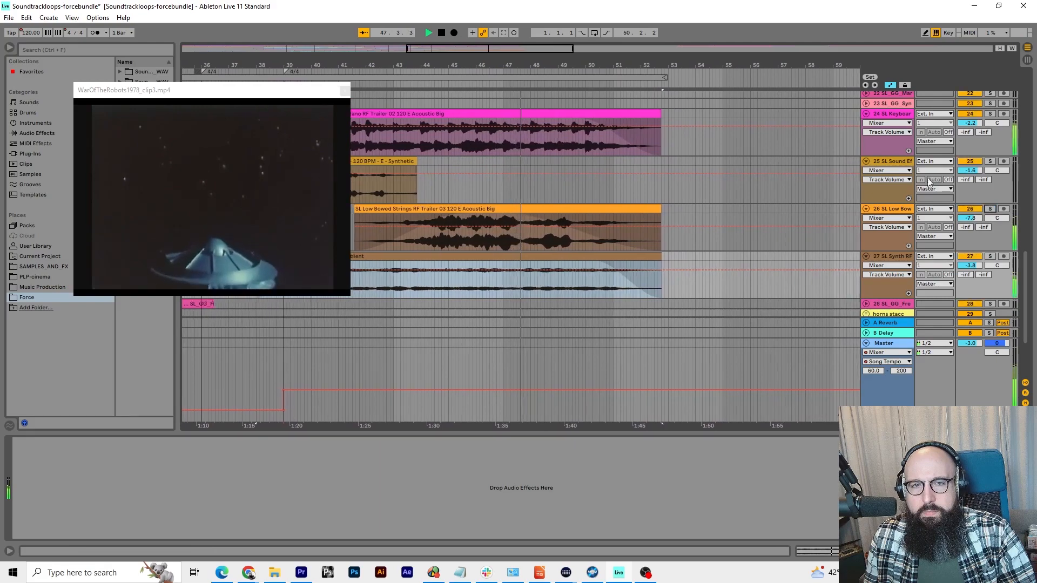
left_click(990, 209)
Replay from about bar 41 with the Keyboard Piano track 24 soloed
left_click_drag(569, 67, 574, 70)
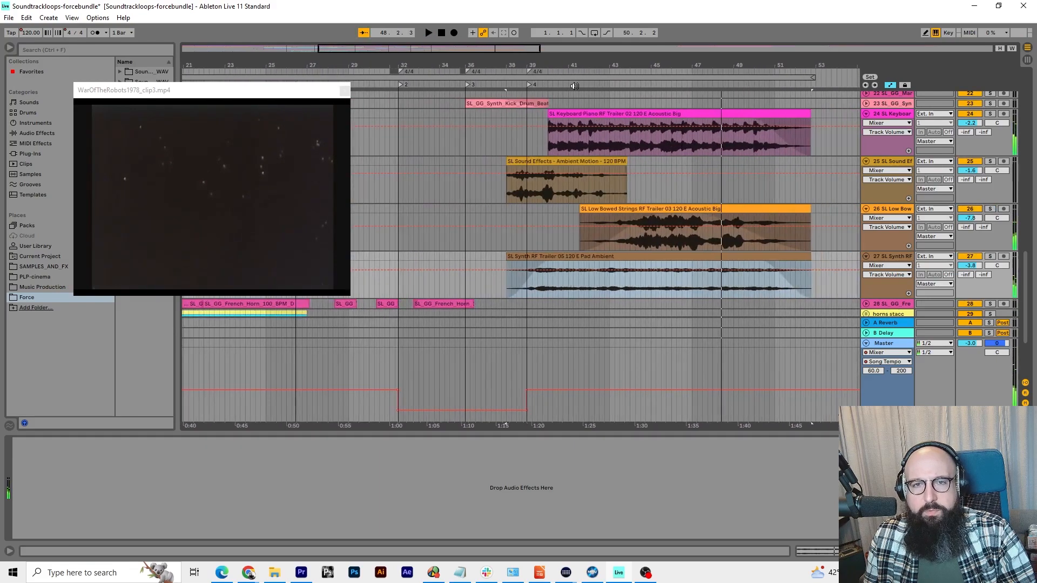
left_click(574, 86)
left_click(989, 113)
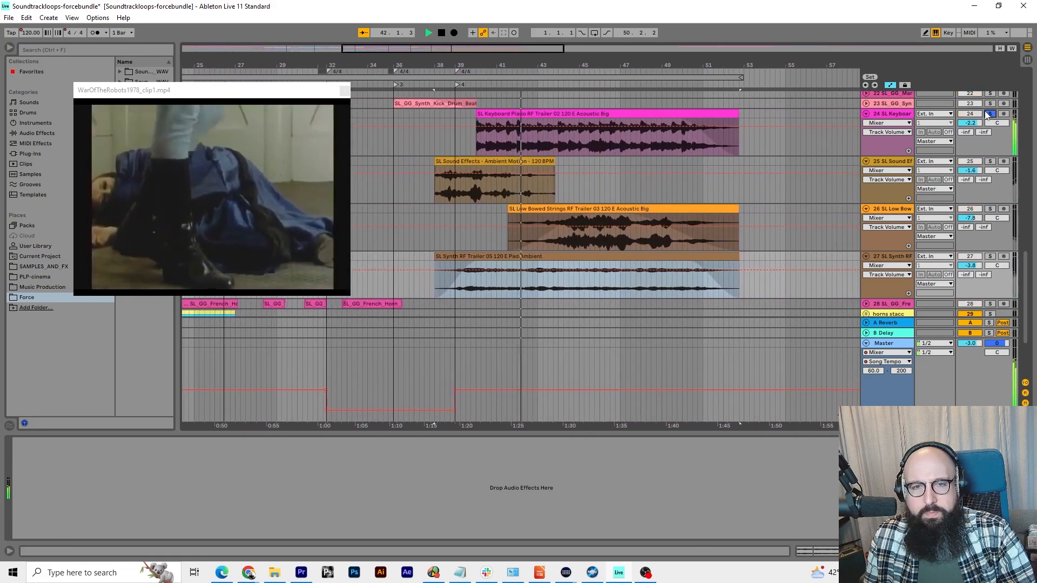
left_click(760, 137)
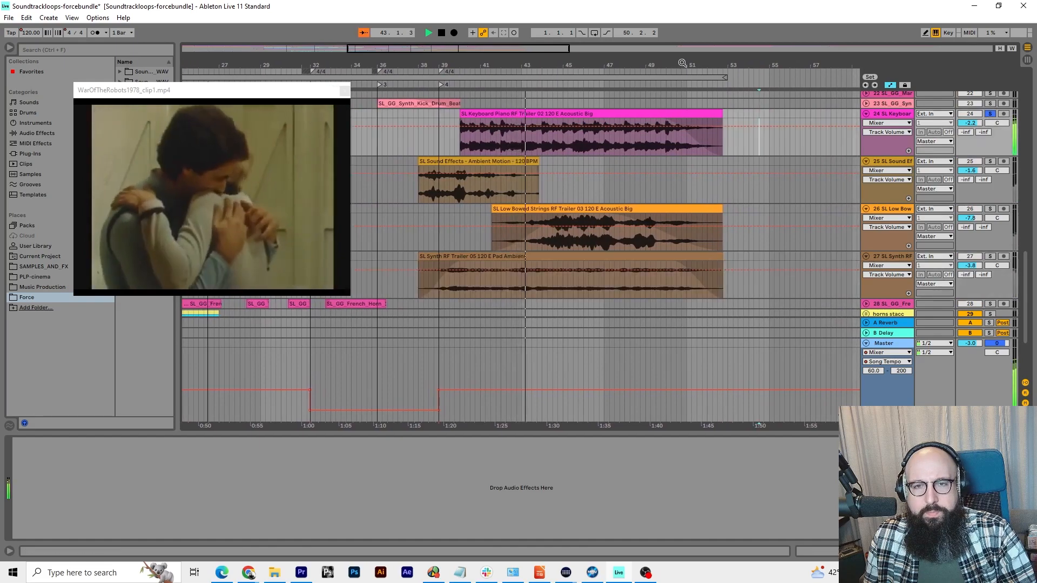
Enlarge the film clip window to about 1065x641 while the closing section plays
left_click_drag(682, 63, 665, 77)
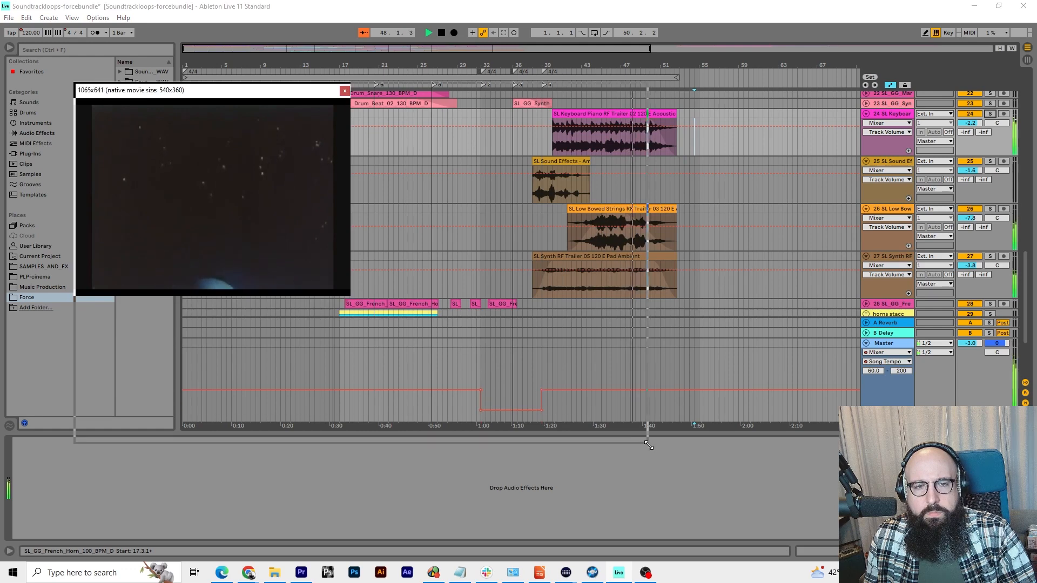
left_click_drag(648, 445, 651, 447)
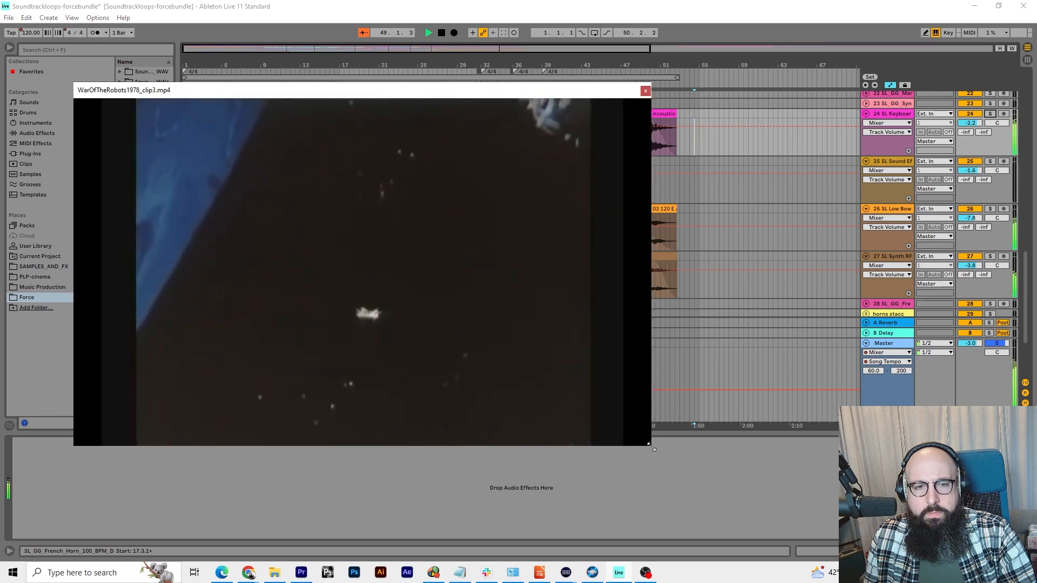